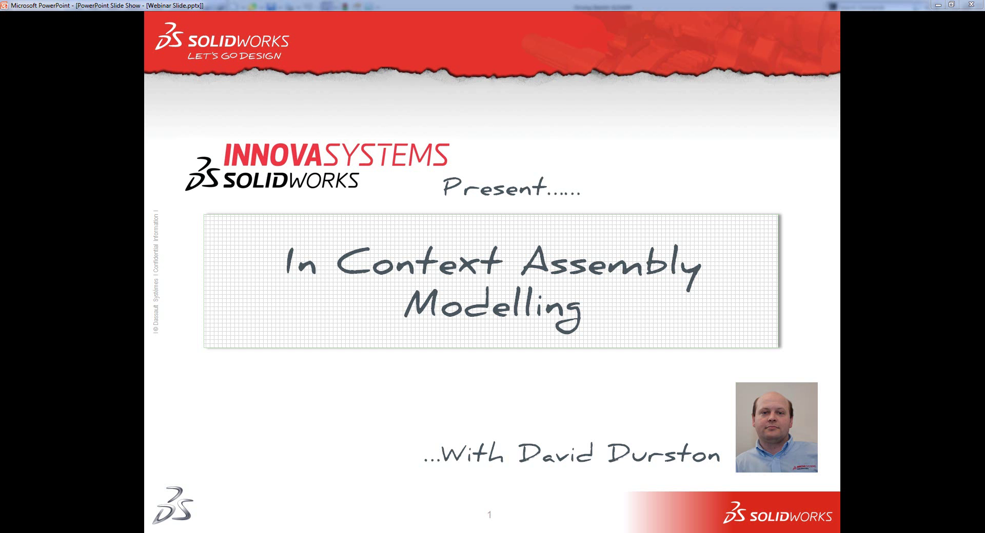
Step: Switch from the PowerPoint slide show to the SolidWorks In Context Cabinet assembly with Win+Tab
key("super+Tab")
key("super+Tab")
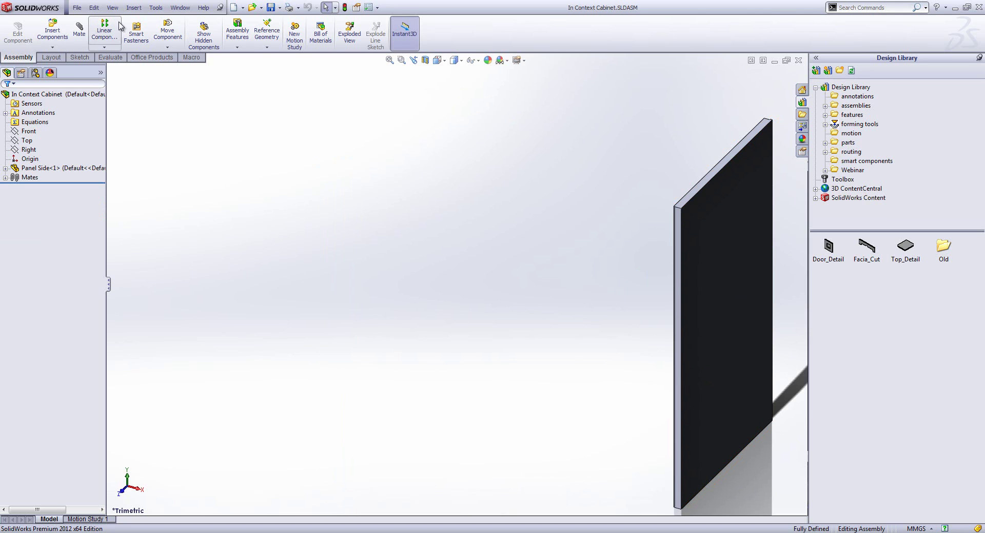
Step: Mirror Panel Side-1 across the Right plane to create the opposite side panel
left_click(104, 46)
left_click(123, 88)
left_click(142, 125)
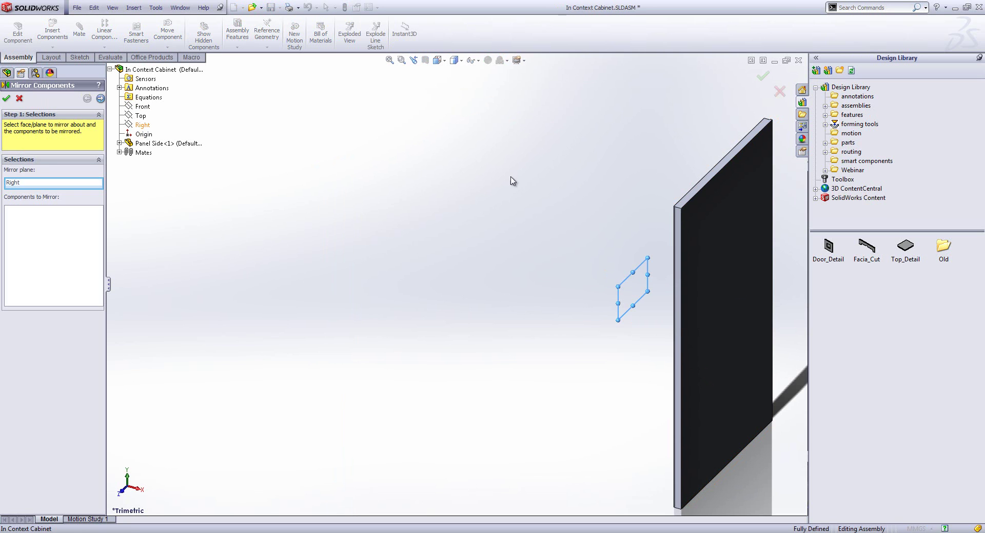
left_click(738, 288)
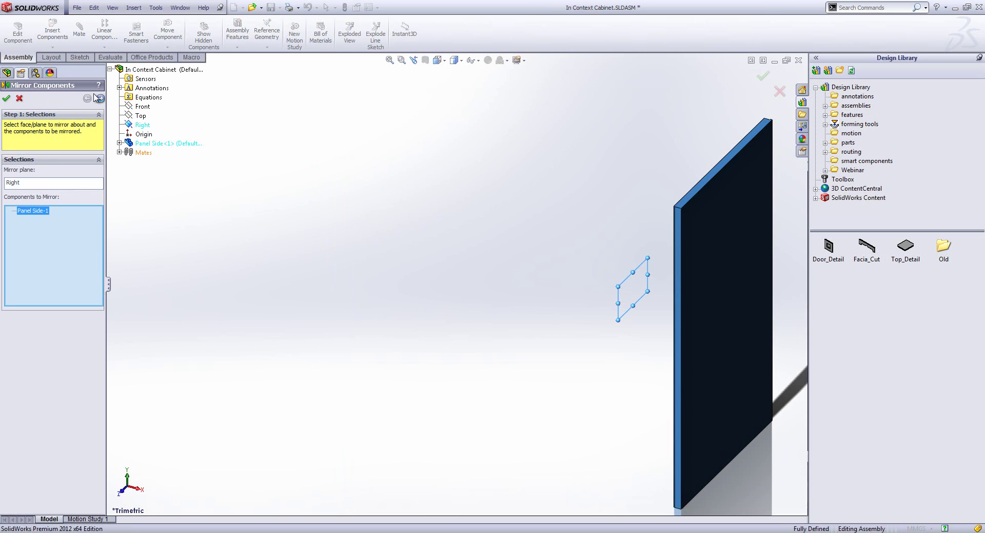
left_click(98, 98)
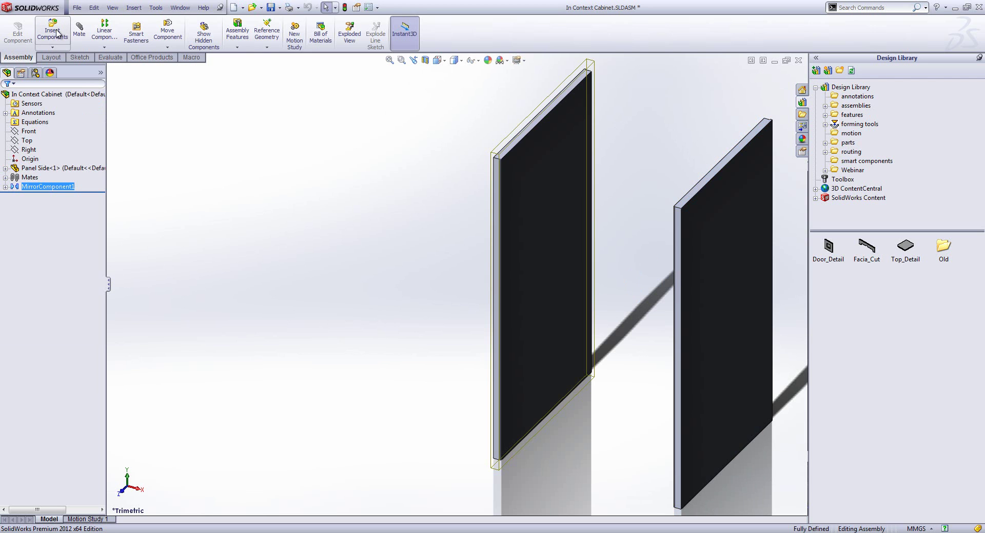
Step: Insert a new in-context part on the panel face and sketch a rectangle spanning both panels
left_click(52, 47)
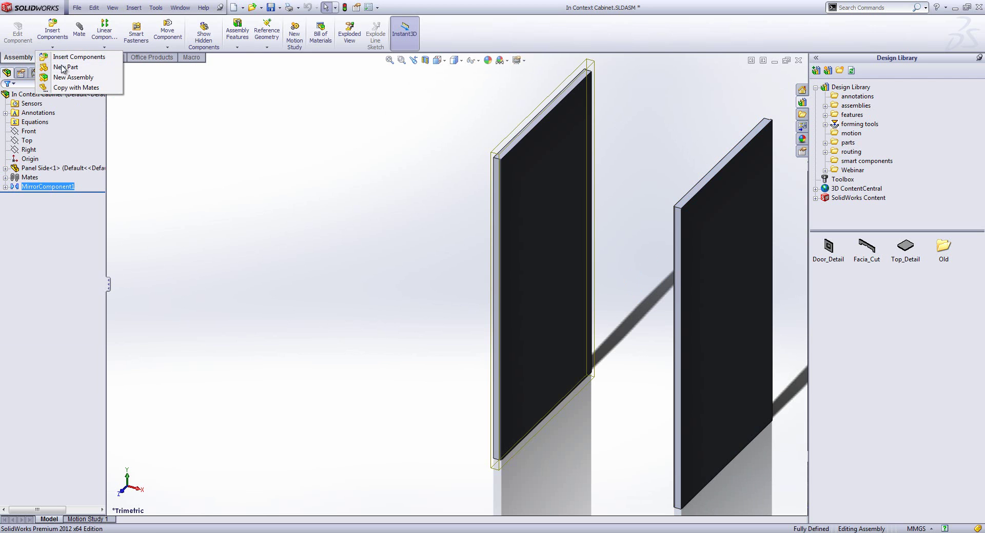
left_click(54, 63)
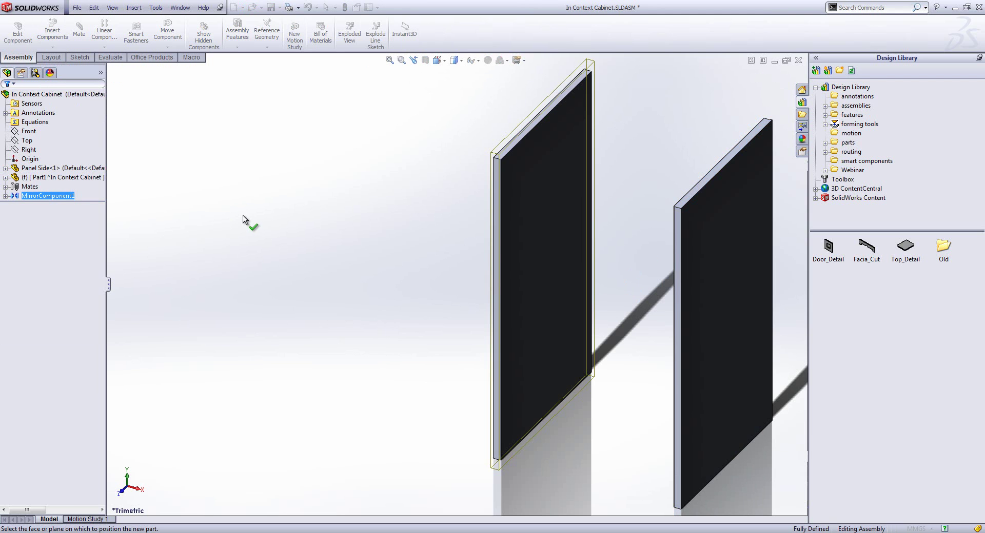
scroll(535, 330, "down", 6)
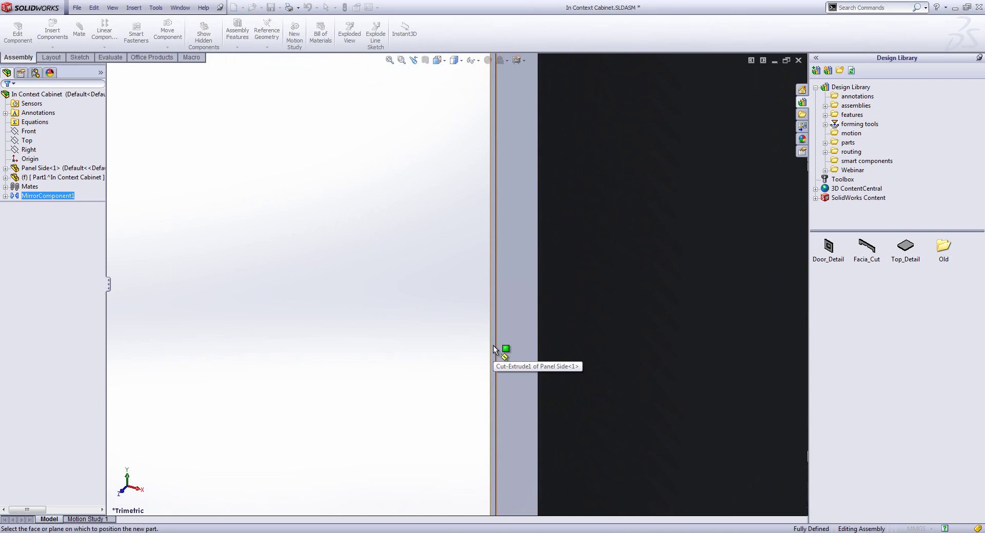
left_click(494, 346)
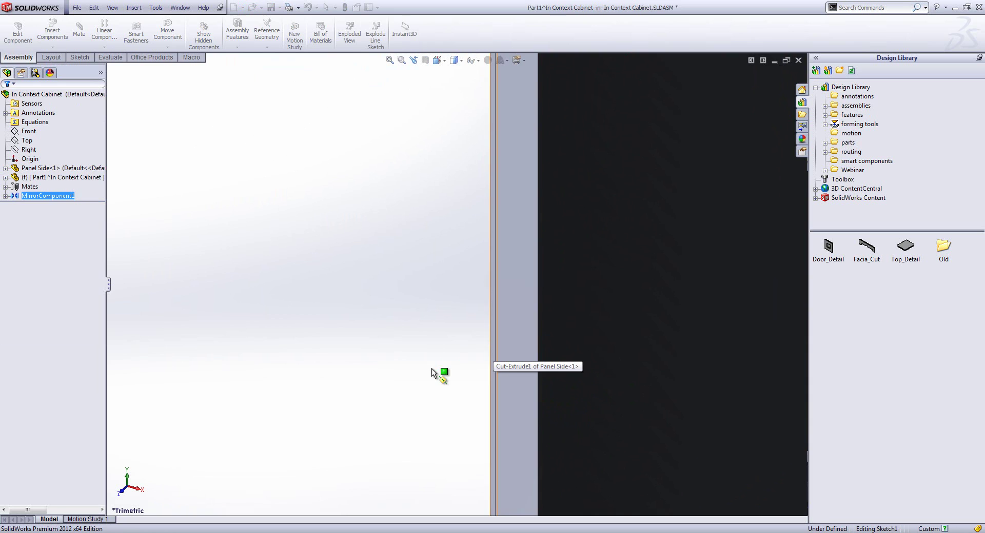
scroll(432, 324, "up", 5)
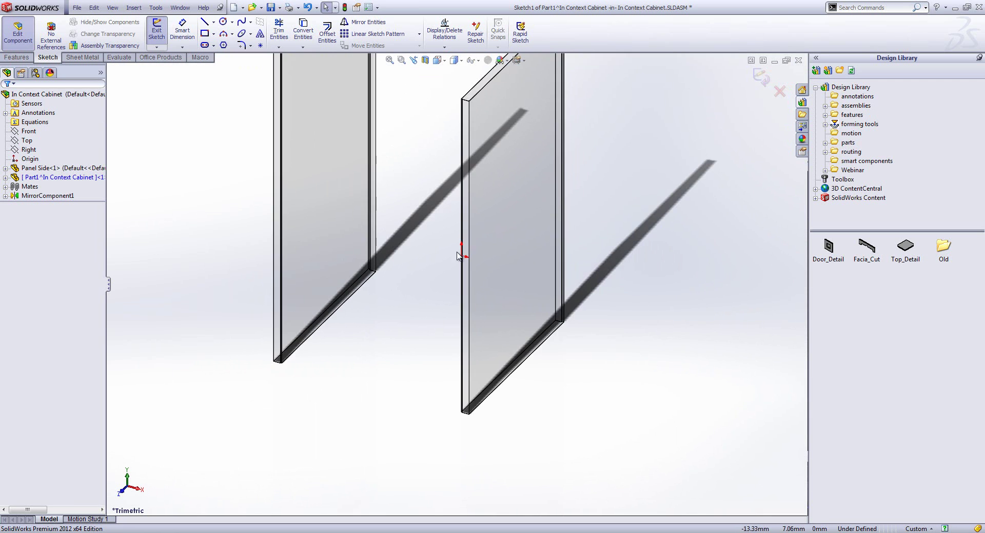
scroll(472, 225, "down", 4)
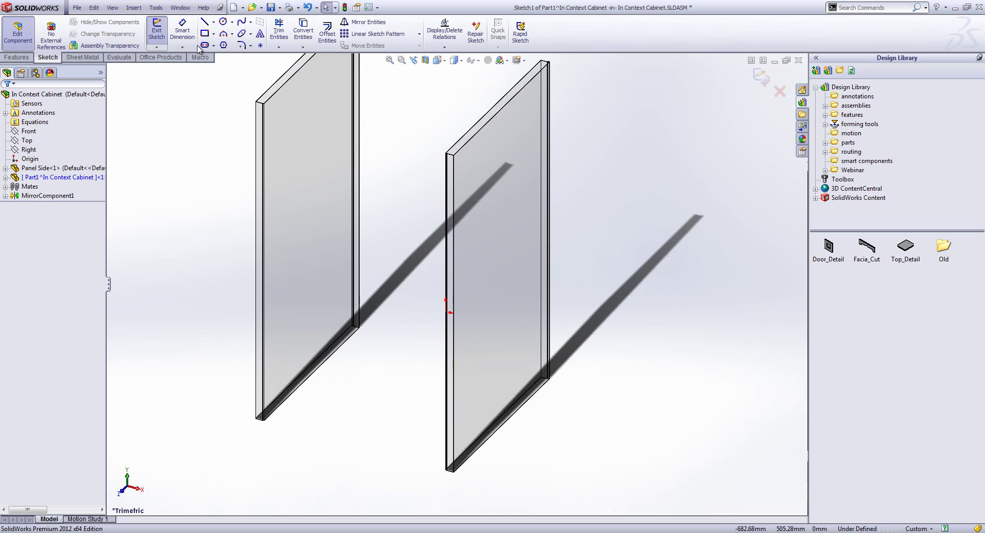
left_click(264, 231)
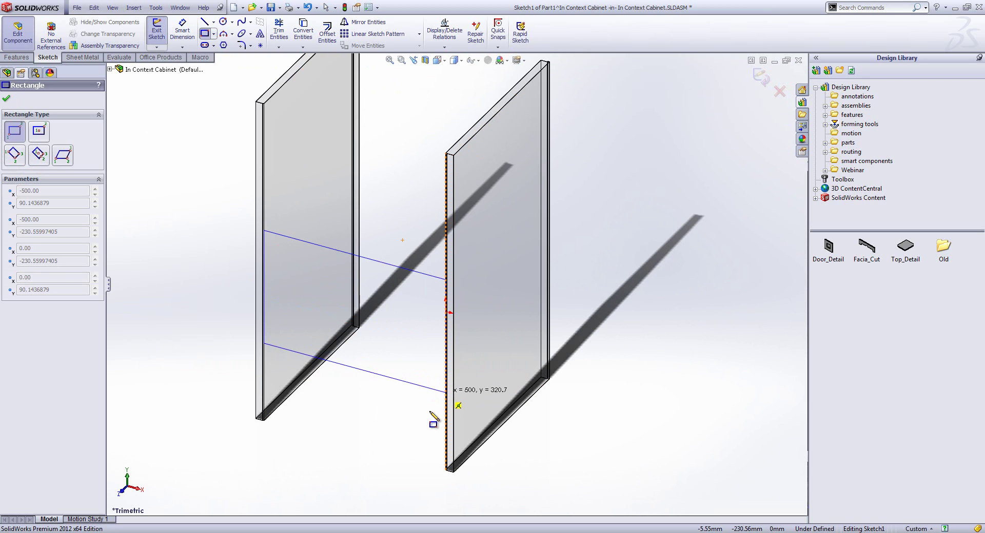
left_click(405, 420)
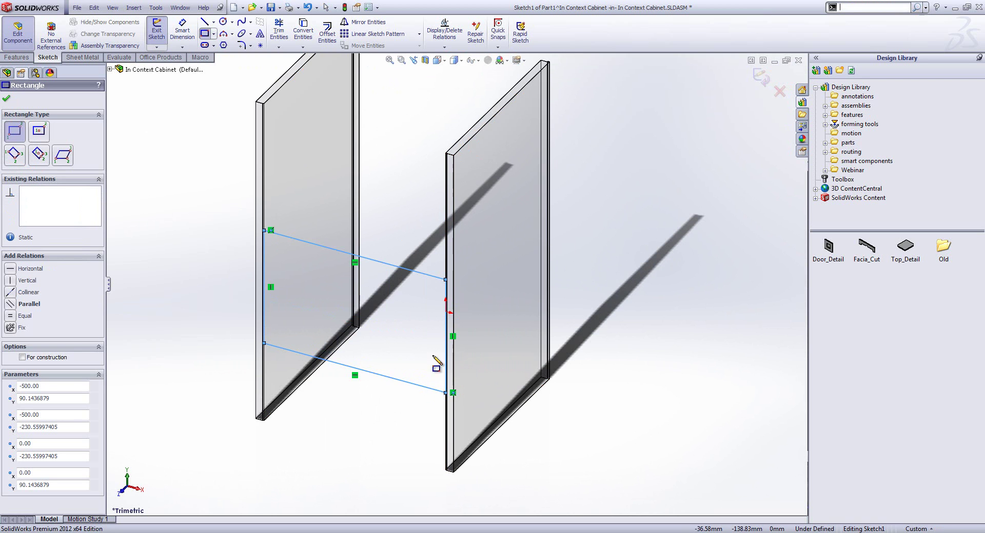
key("s")
Step: Dimension the shelf rectangle 20 mm thick and 150 mm above the panel bottom
left_click(460, 370)
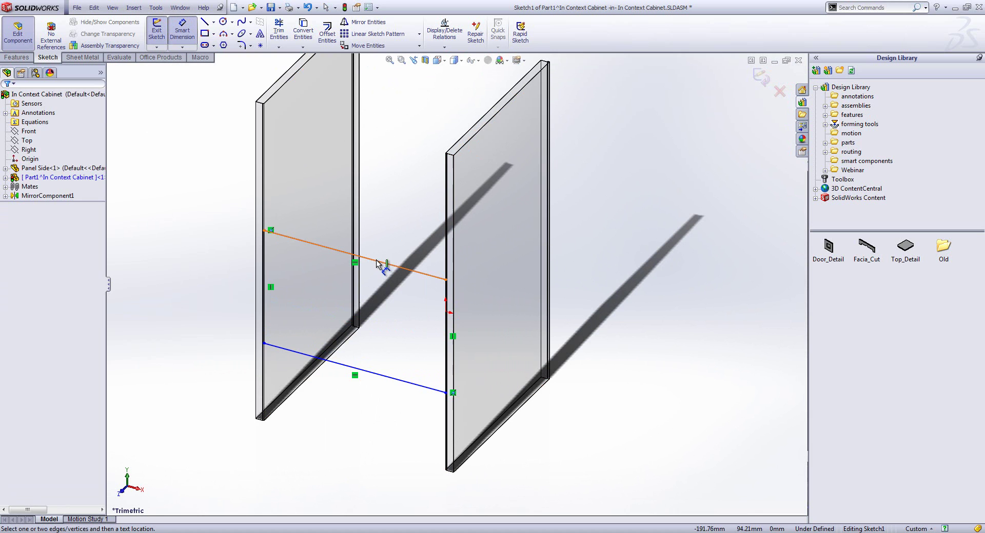
left_click(369, 373)
left_click(358, 257)
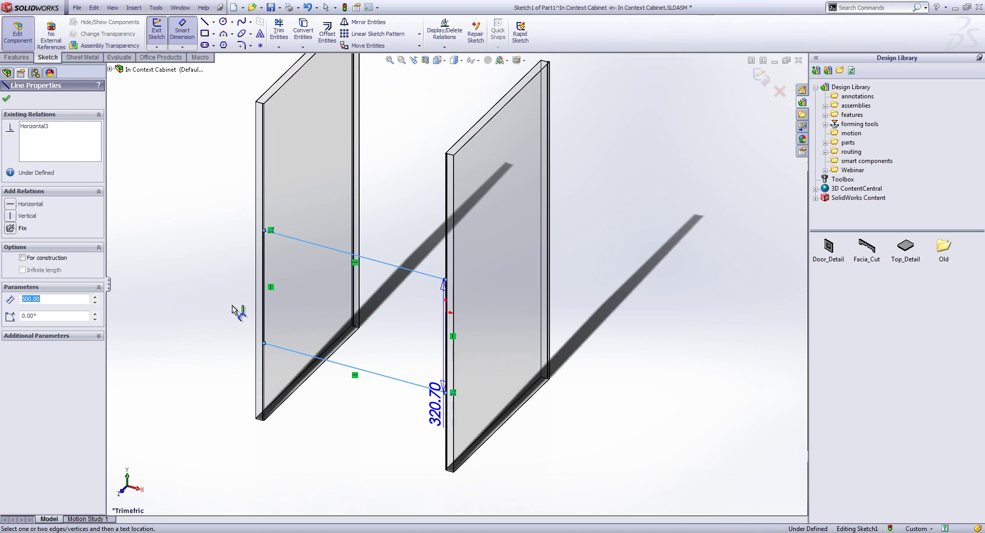
left_click(205, 286)
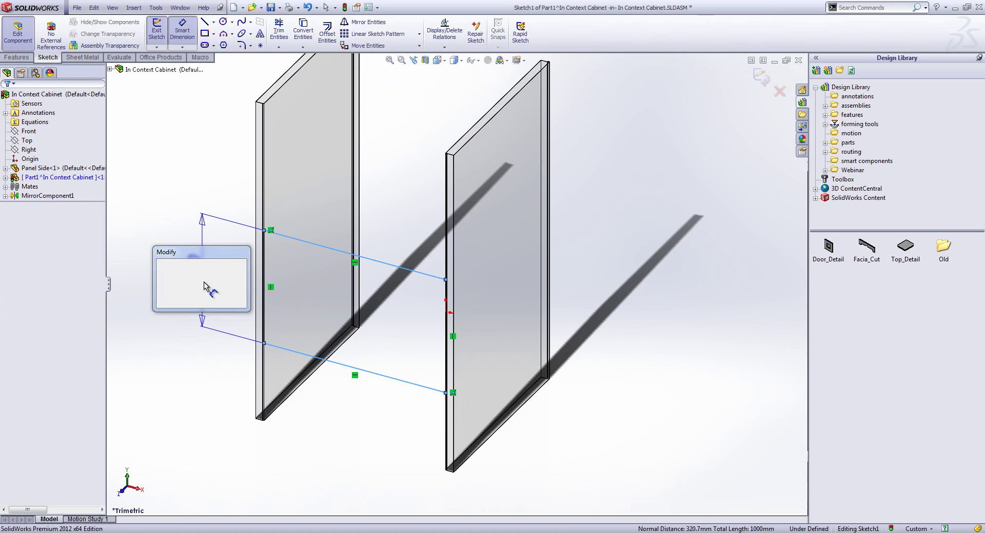
type("20")
key("Return")
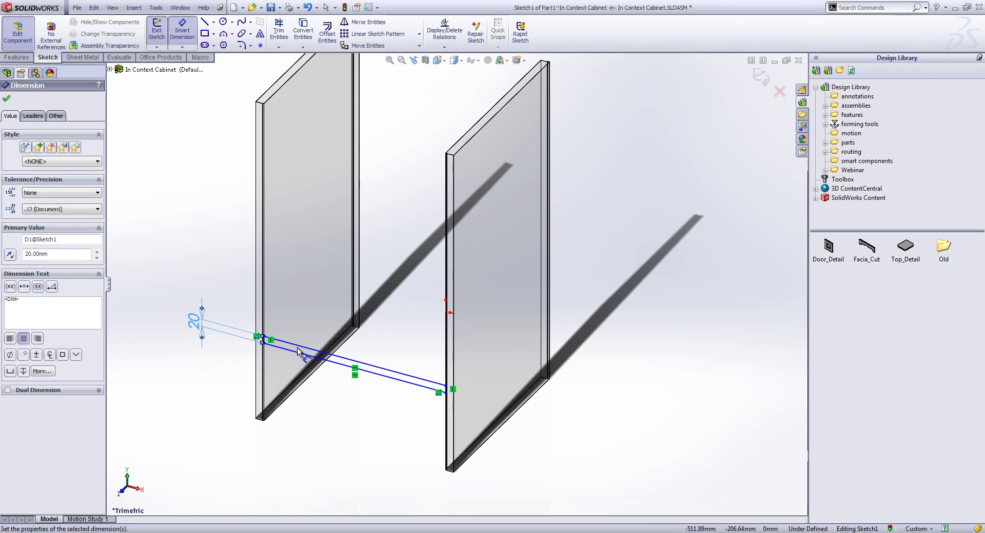
left_click(430, 390)
scroll(451, 410, "down", 4)
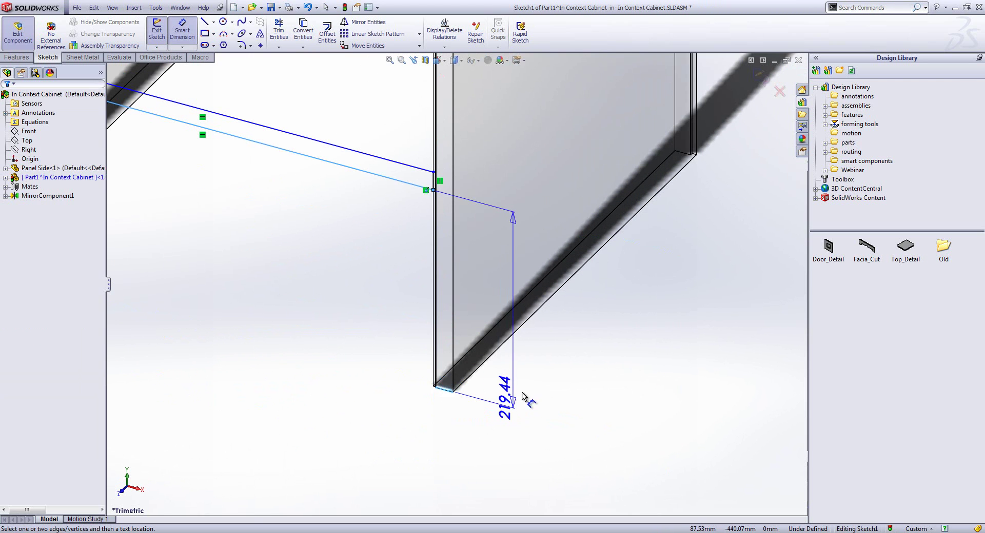
left_click(557, 347)
key("Return")
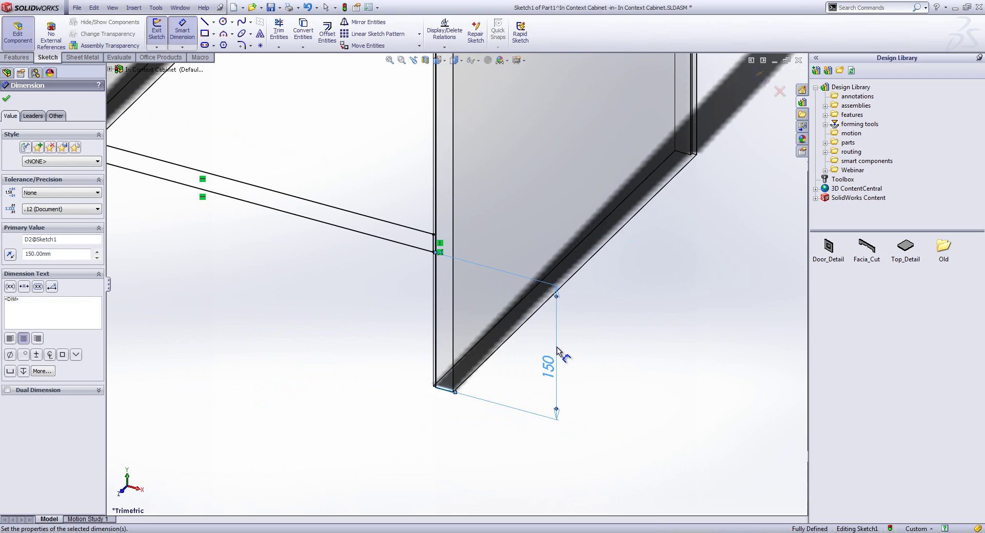
key("l")
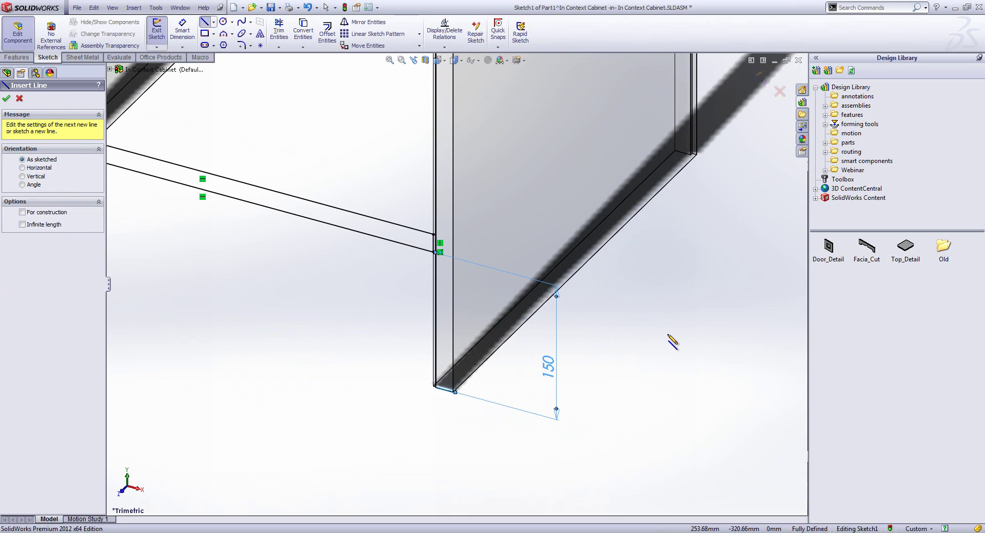
left_click(7, 98)
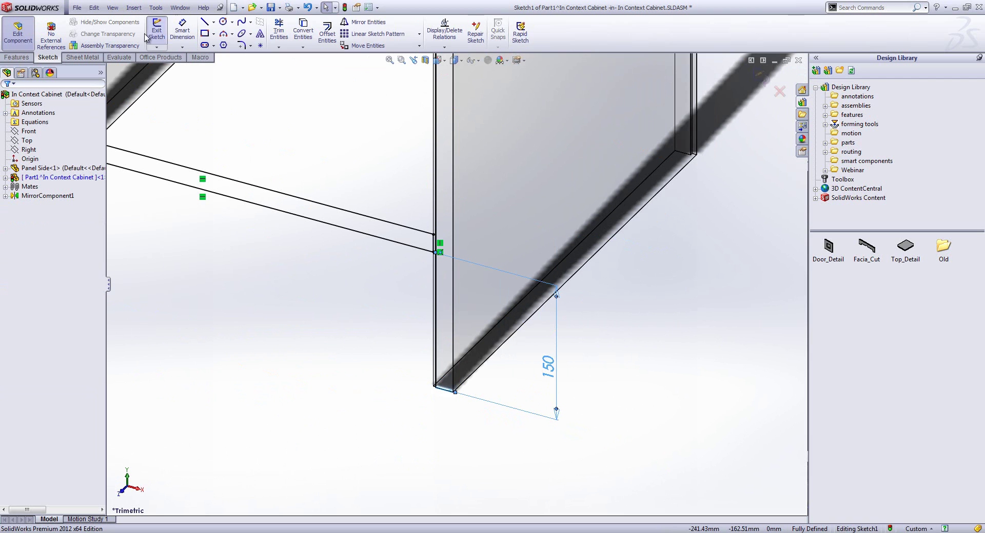
Step: Extrude the shelf sketch Up To Surface, ending at the far side panel's face
left_click(17, 57)
left_click(167, 45)
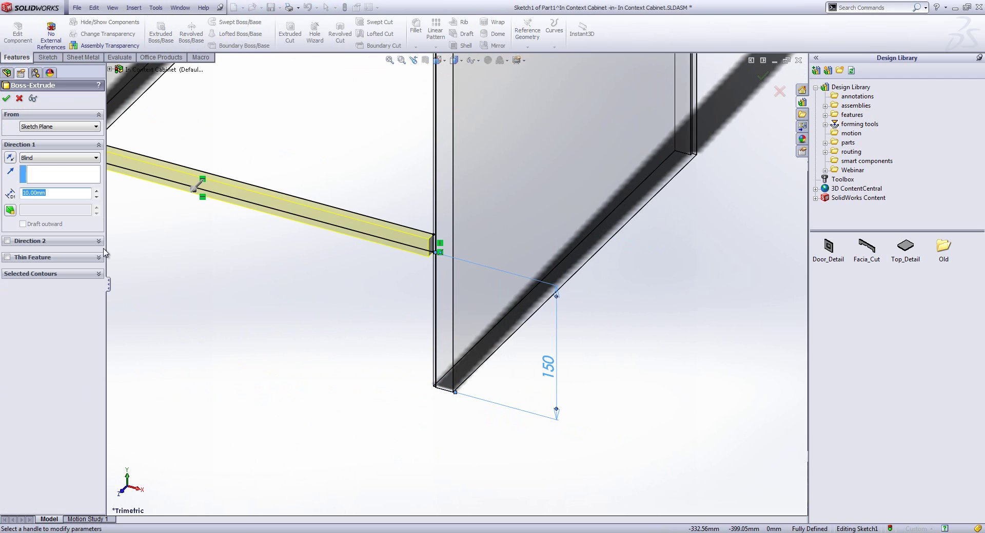
left_click(46, 158)
left_click(51, 183)
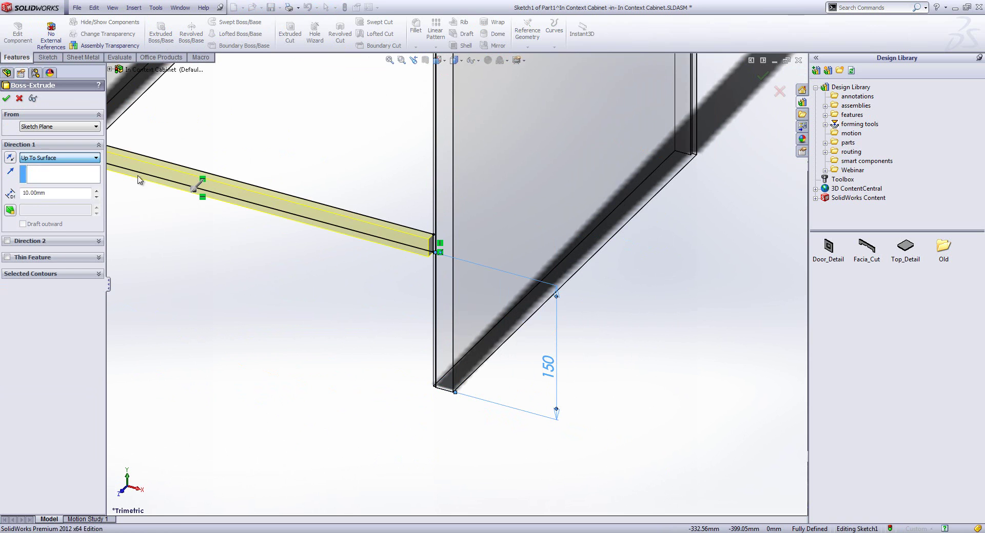
right_click(688, 100)
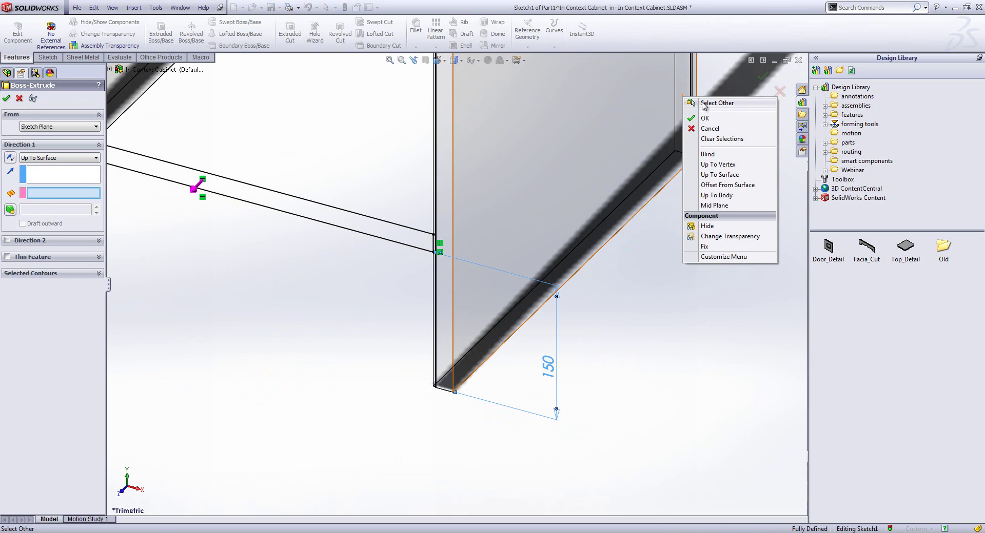
left_click(703, 101)
left_click(728, 118)
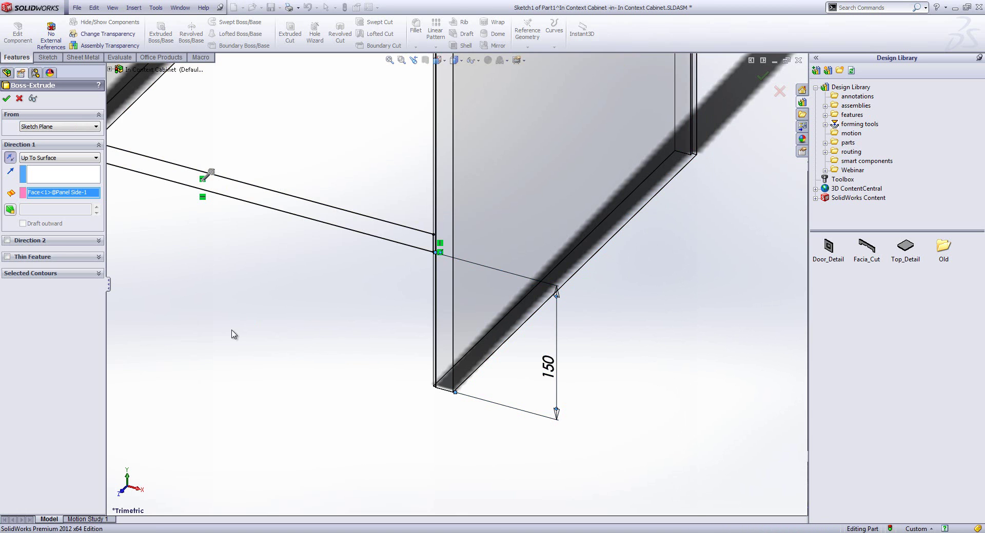
key("Return")
scroll(301, 330, "up", 5)
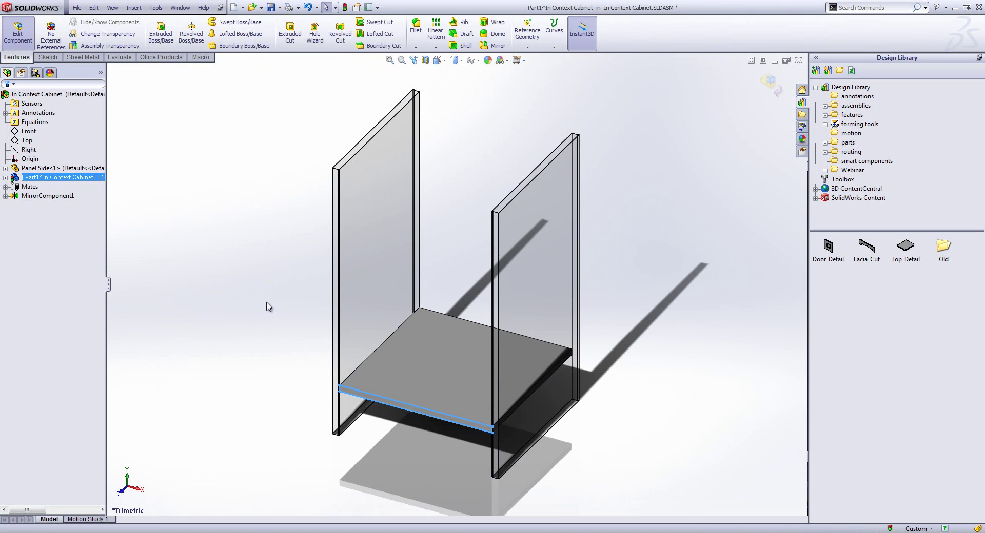
Step: Copy the shelf higher between the panels and mate its edge coincident to the side panel
left_click(17, 31)
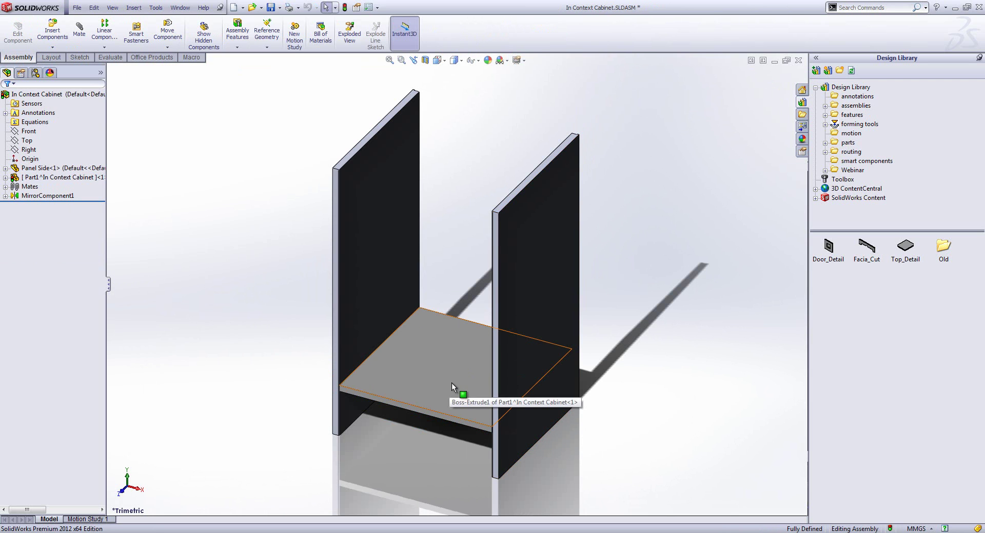
left_click_drag(465, 377, 413, 215, "ctrl")
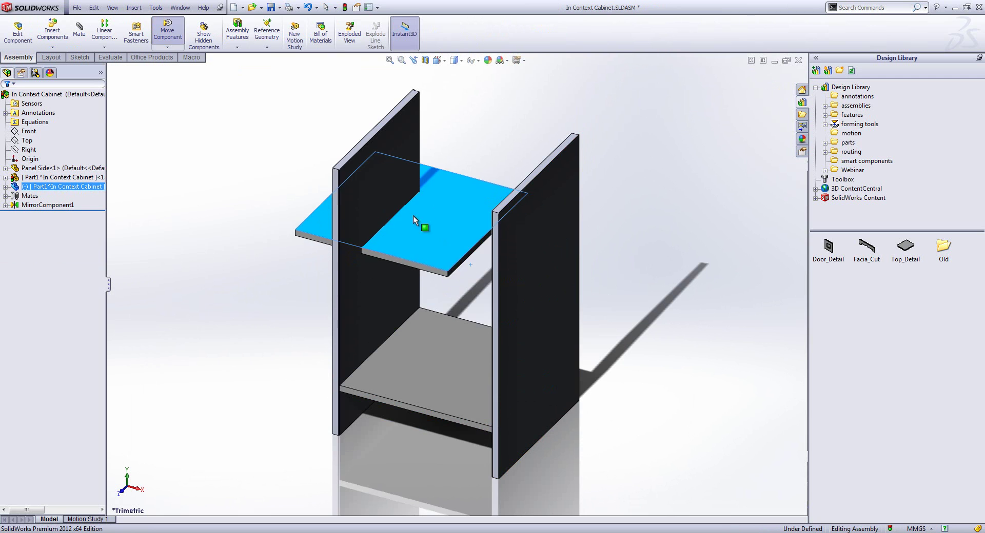
scroll(464, 259, "down", 3)
left_click(463, 254)
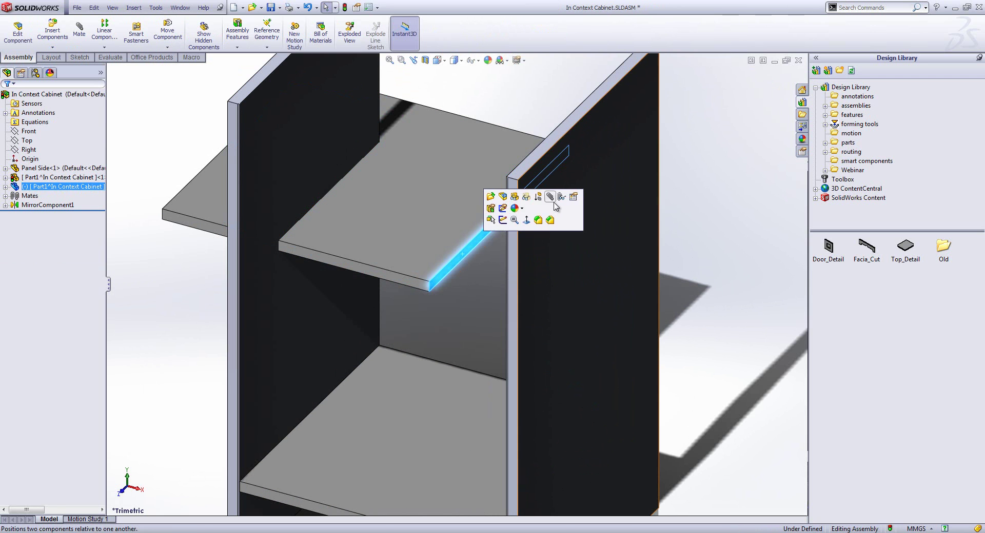
key("m")
right_click(567, 309)
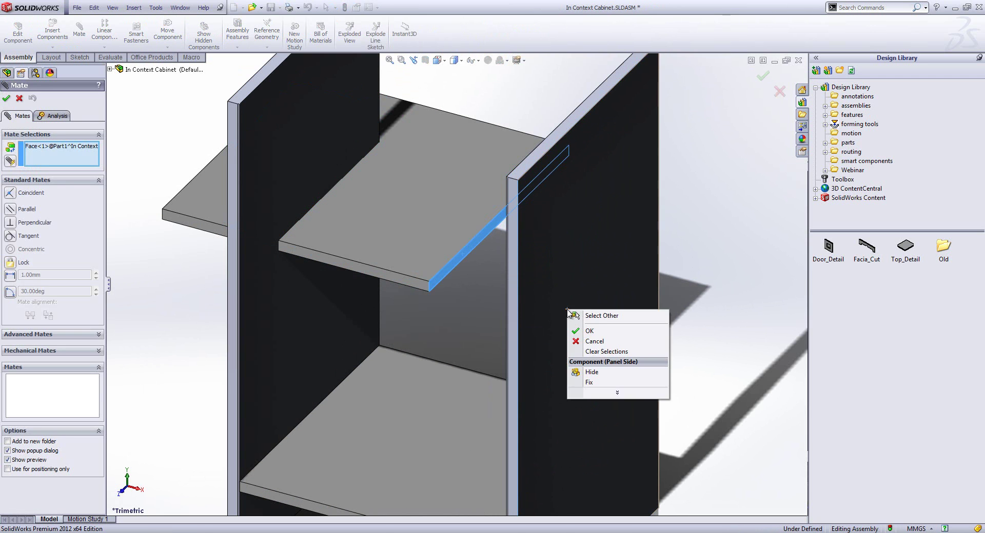
left_click(585, 314)
left_click(628, 332)
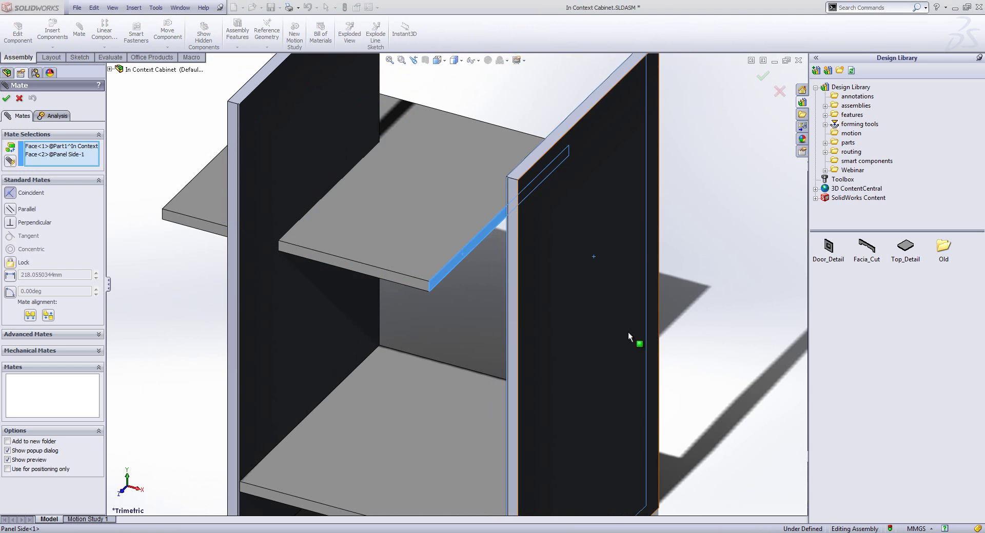
left_click(739, 350)
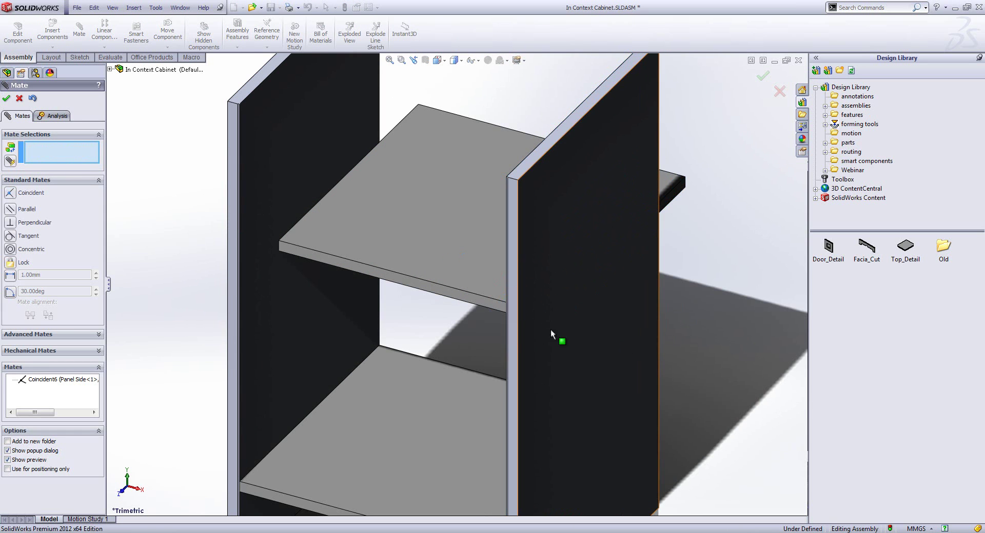
Step: Mate the copied shelf's front face coincident with the side panel face
left_click(502, 305)
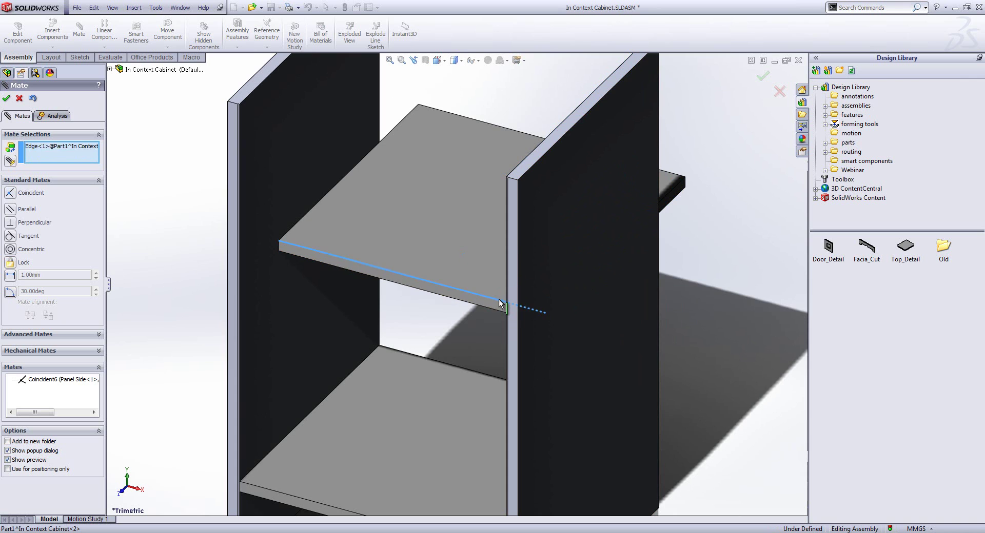
left_click(499, 303)
left_click(497, 303)
scroll(509, 313, "down", 8)
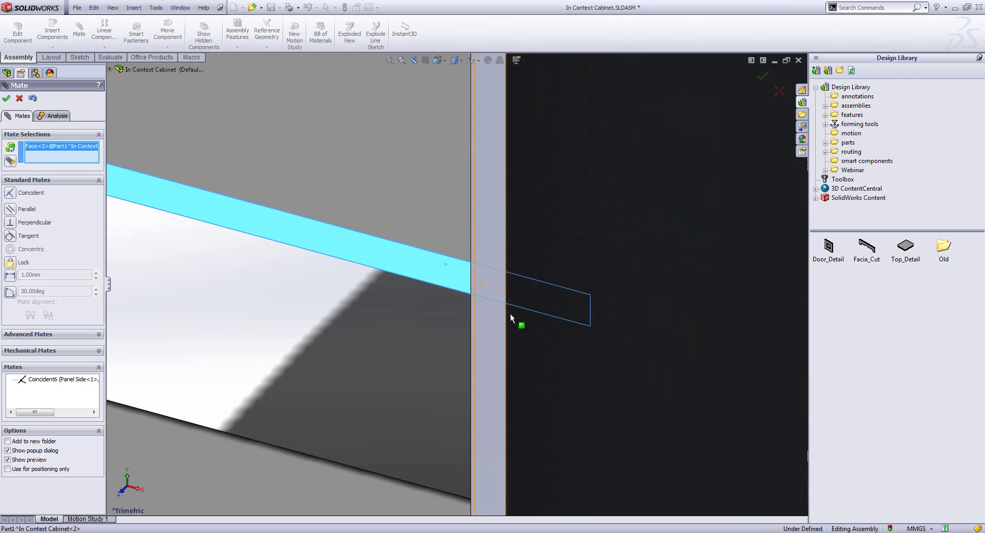
left_click(474, 317)
left_click(588, 336)
scroll(414, 407, "up", 8)
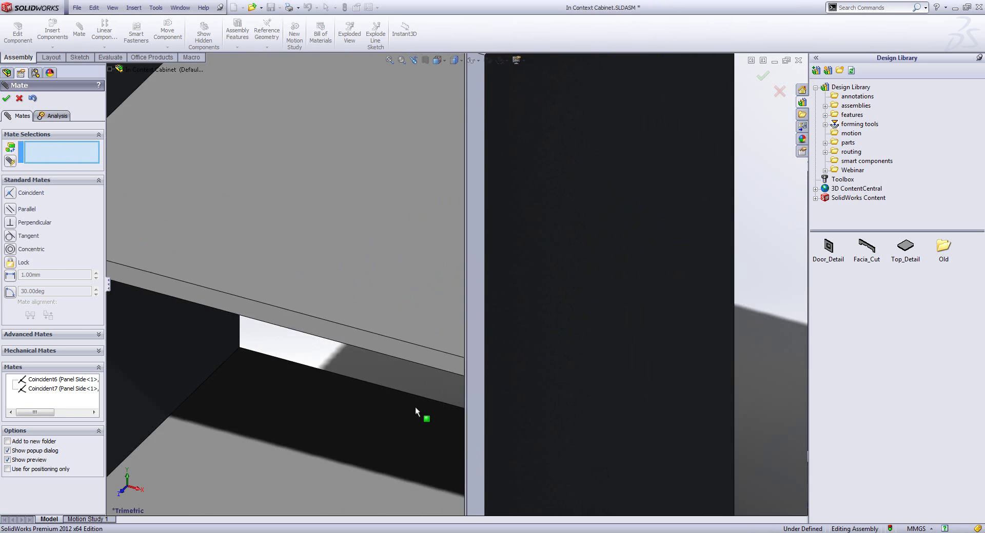
Step: Add a 550 mm distance mate between the lower and upper shelves
left_click(398, 368)
right_click(487, 177)
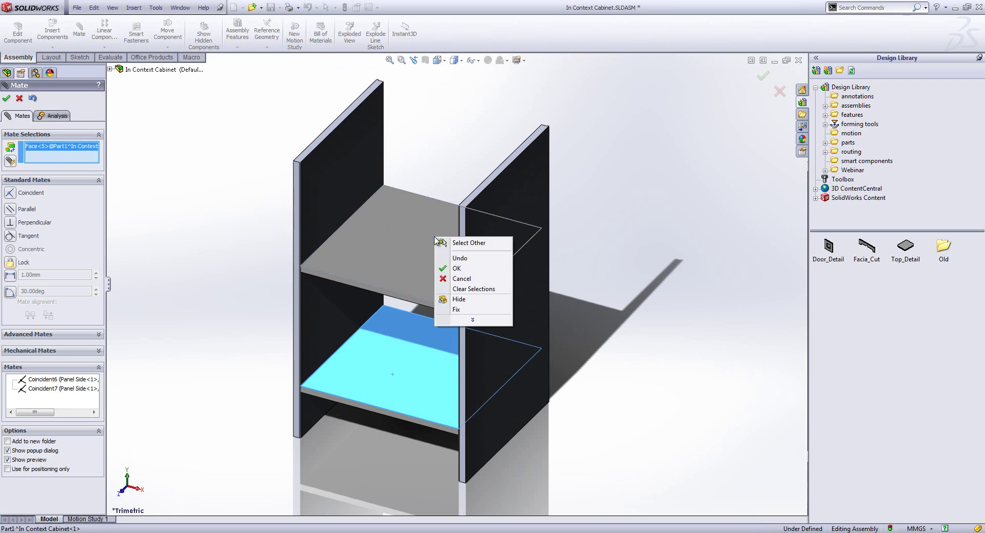
left_click(512, 185)
left_click(492, 262)
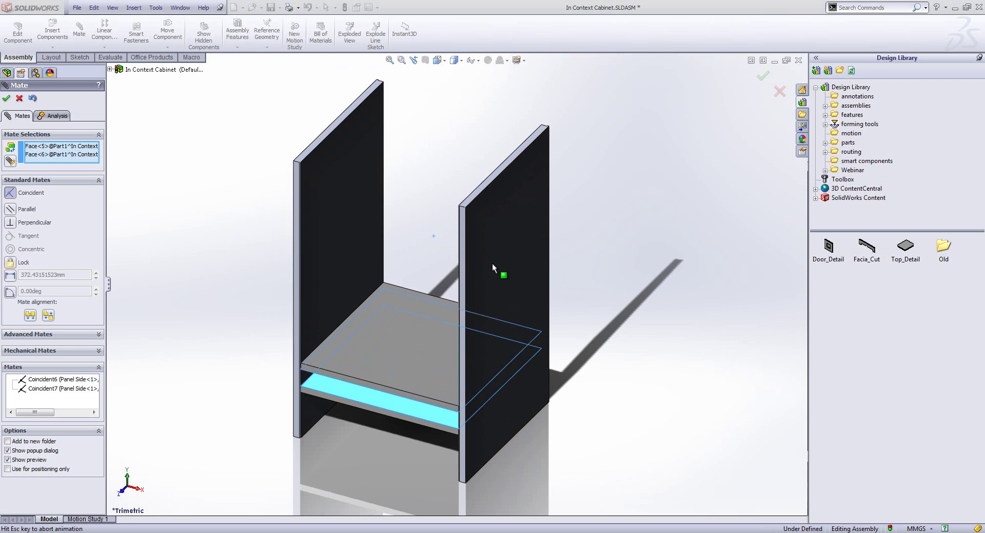
left_click(555, 252)
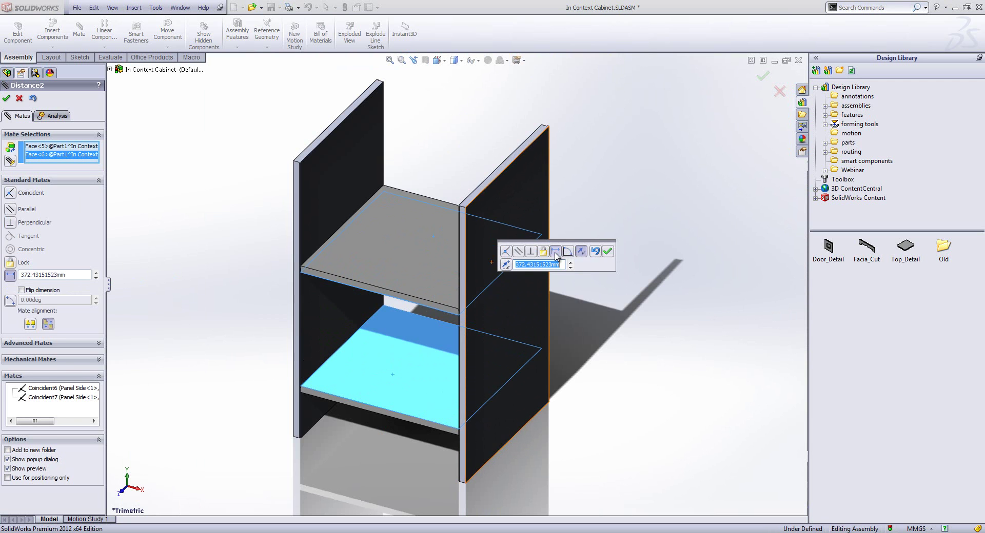
type("550")
key("Return")
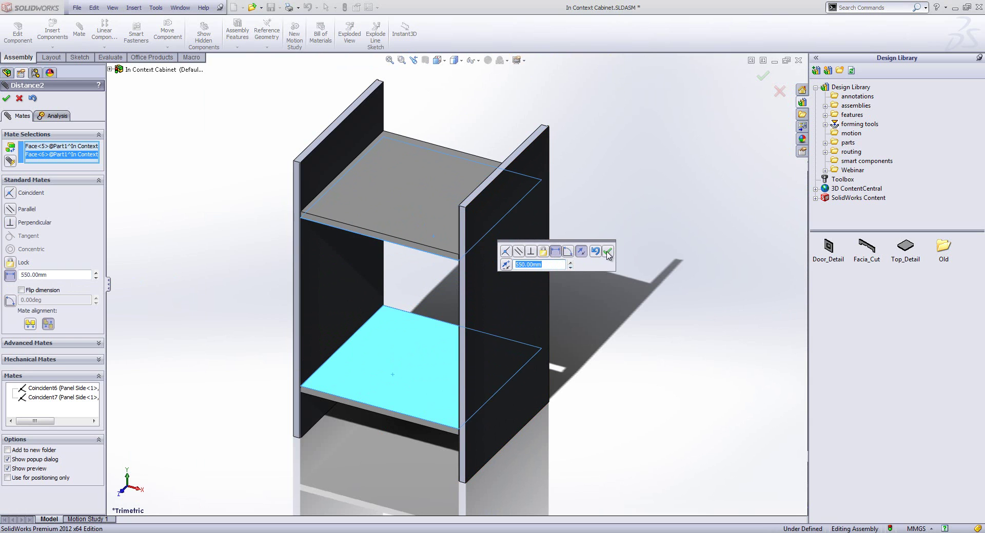
left_click(607, 250)
left_click(7, 99)
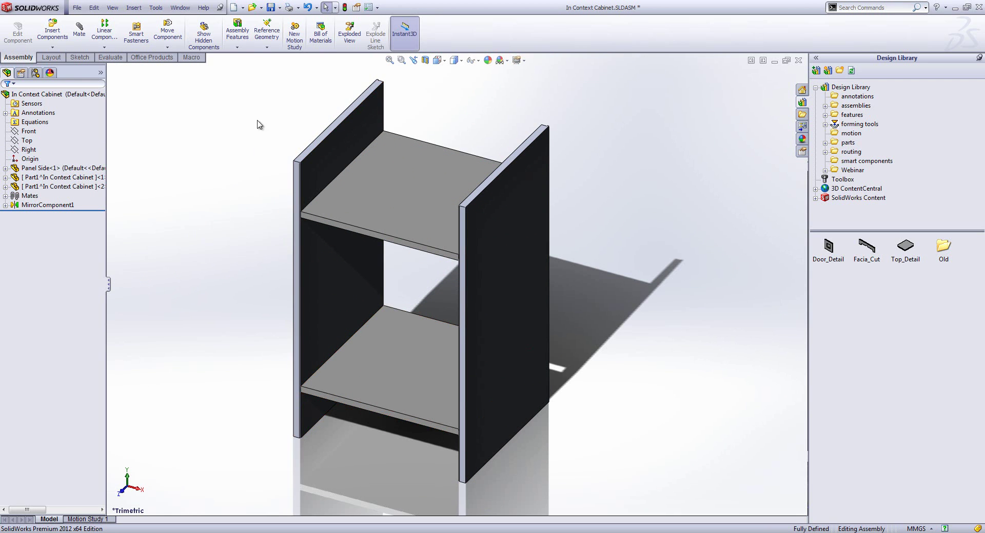
Step: Insert a new part on the side panel face and sketch a rectangle across the lower front
left_click(60, 47)
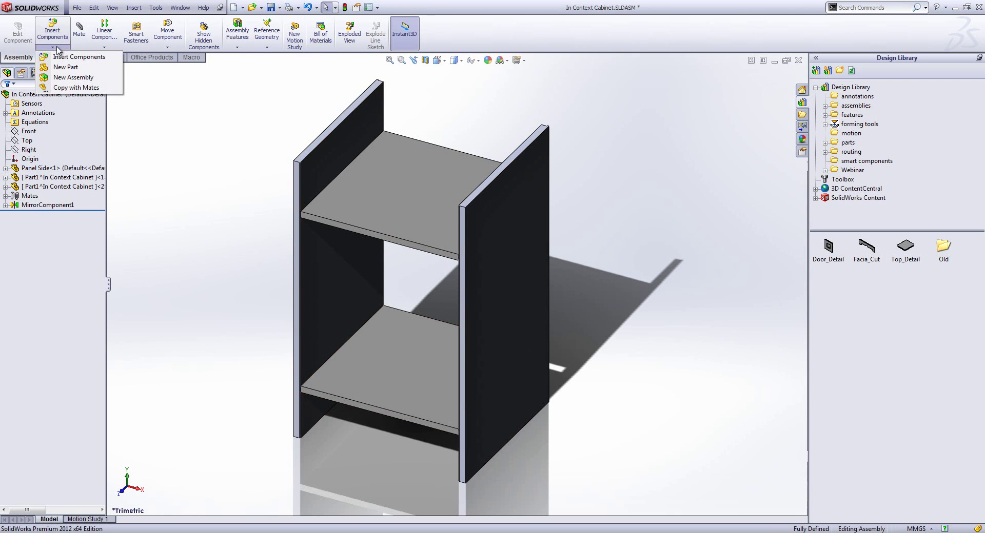
left_click(65, 67)
left_click(470, 405)
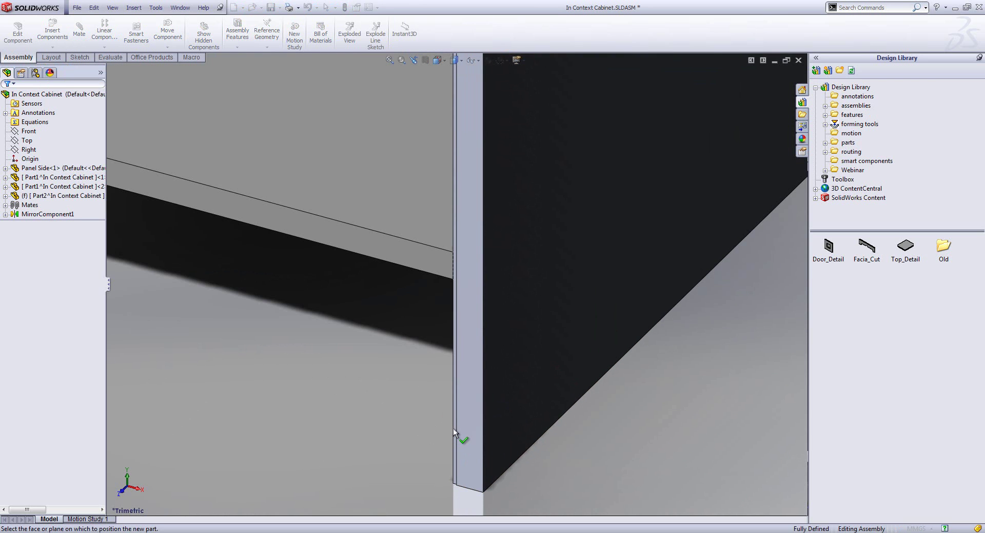
left_click(454, 429)
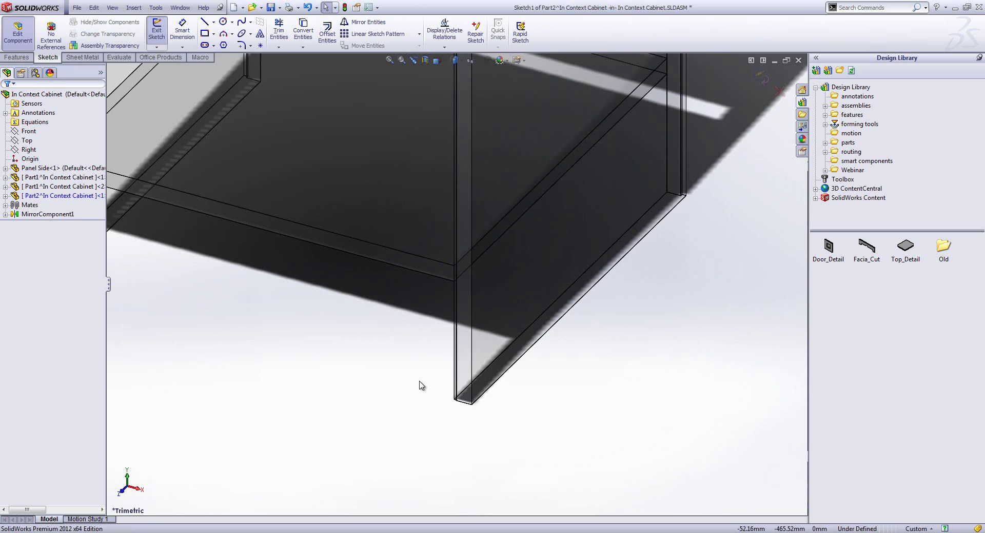
left_click(204, 34)
scroll(318, 220, "up", 5)
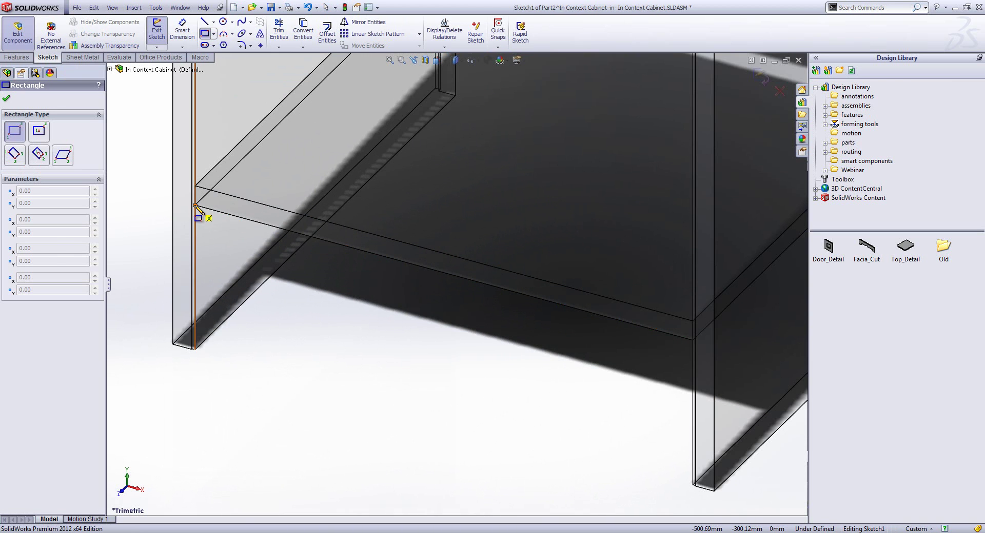
left_click(196, 205)
left_click(692, 484)
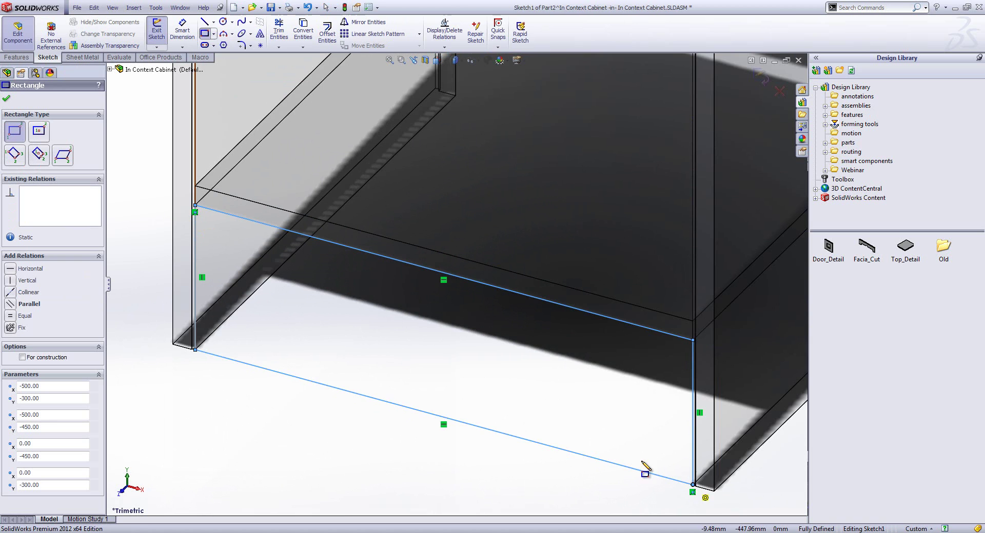
Step: Extrude the front panel rectangle 22 mm thick
left_click(21, 57)
left_click(161, 32)
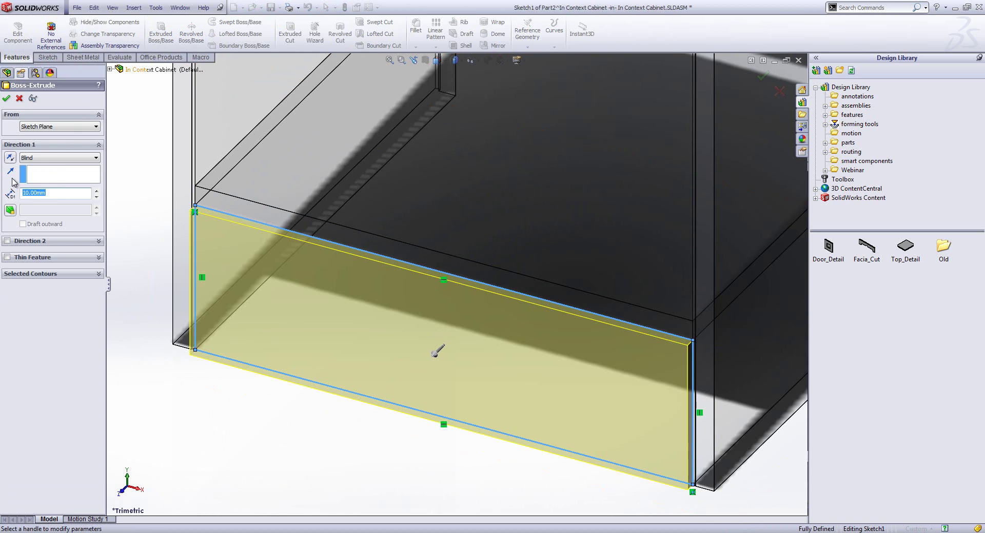
type("22")
key("Return")
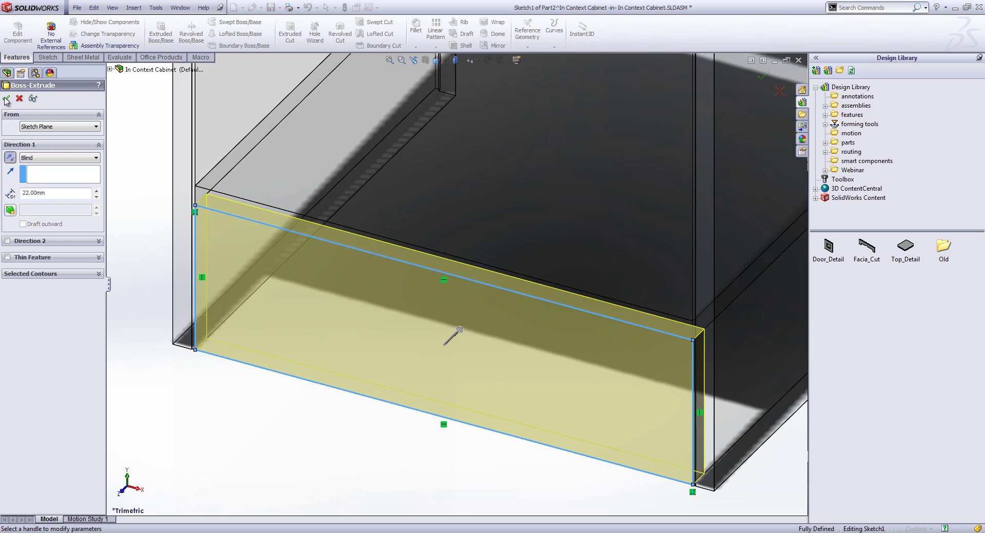
Step: Place the Facia_Cut library feature on the front panel, located from its bottom and left edges
scroll(414, 295, "up", 5)
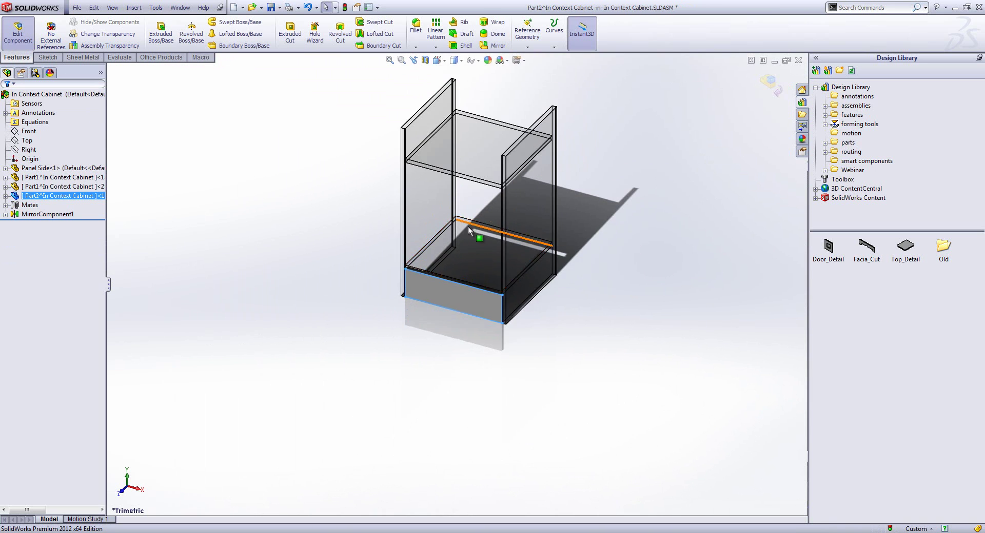
scroll(467, 226, "down", 6)
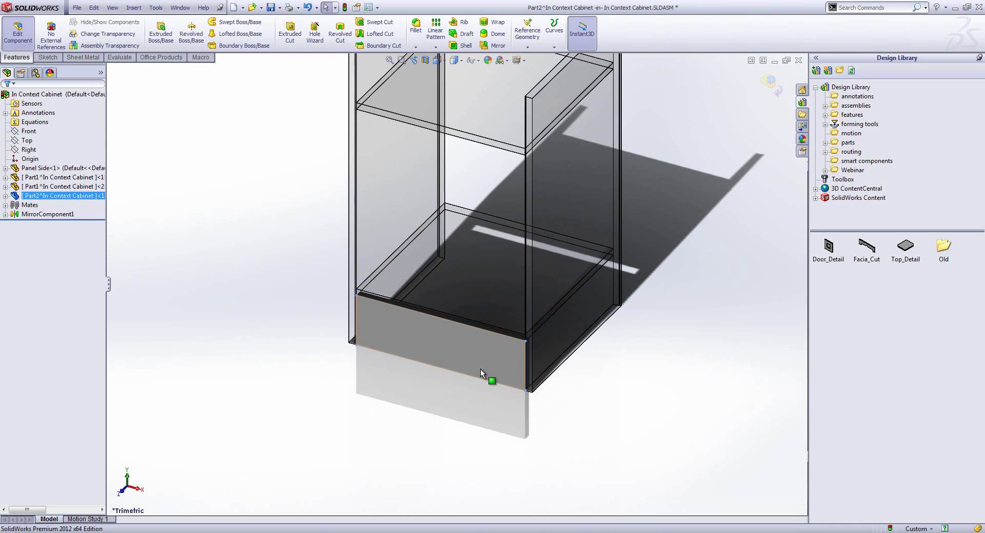
left_click(387, 345)
left_click_drag(873, 247, 429, 367)
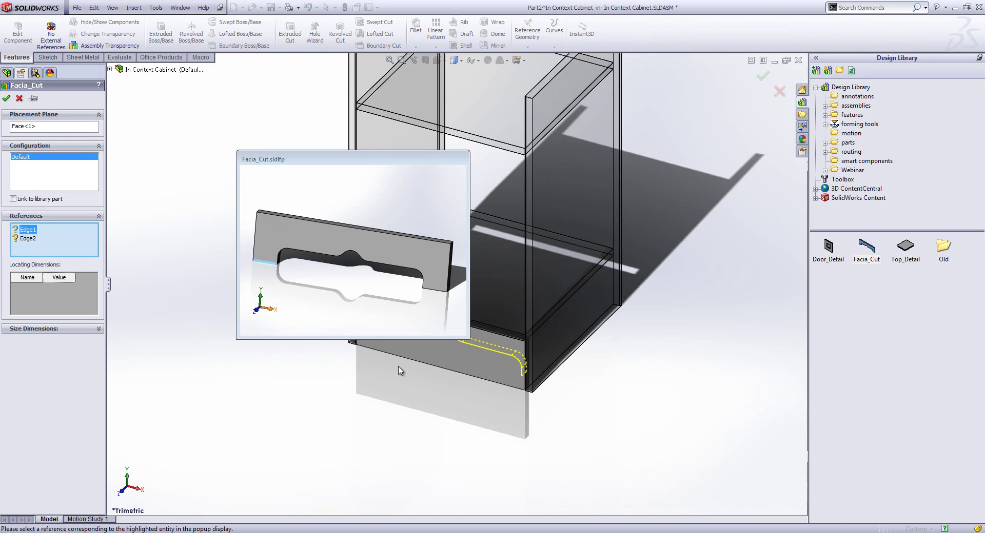
left_click(445, 377)
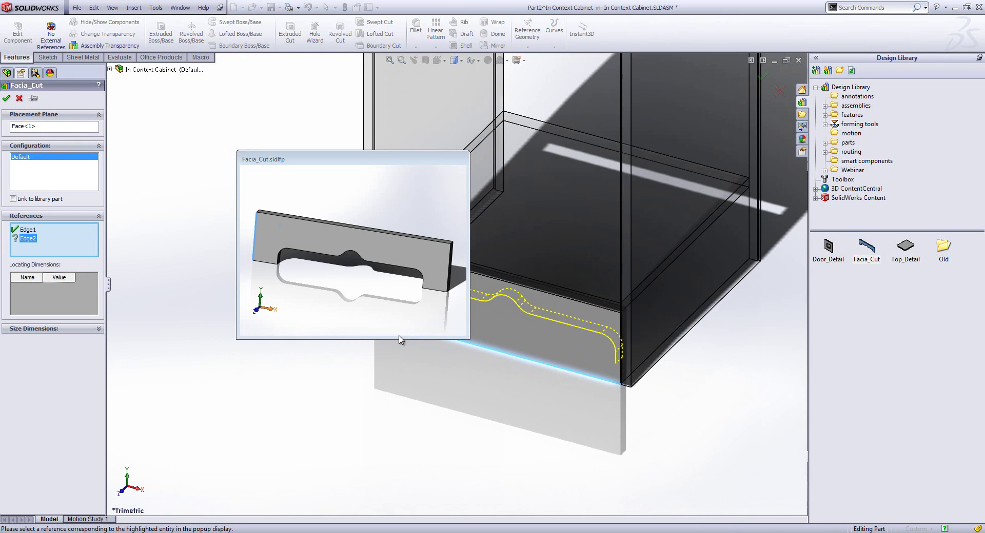
left_click(373, 373)
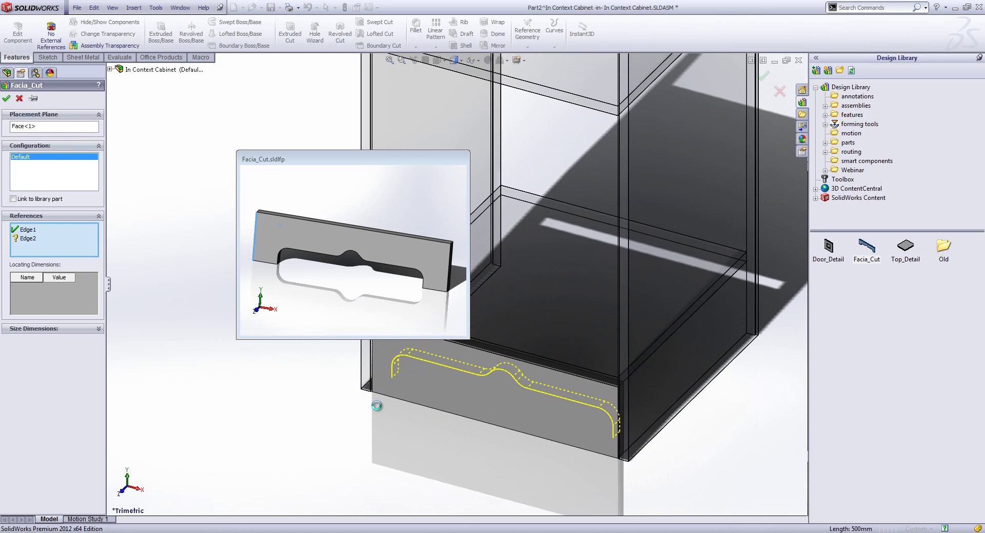
left_click(6, 100)
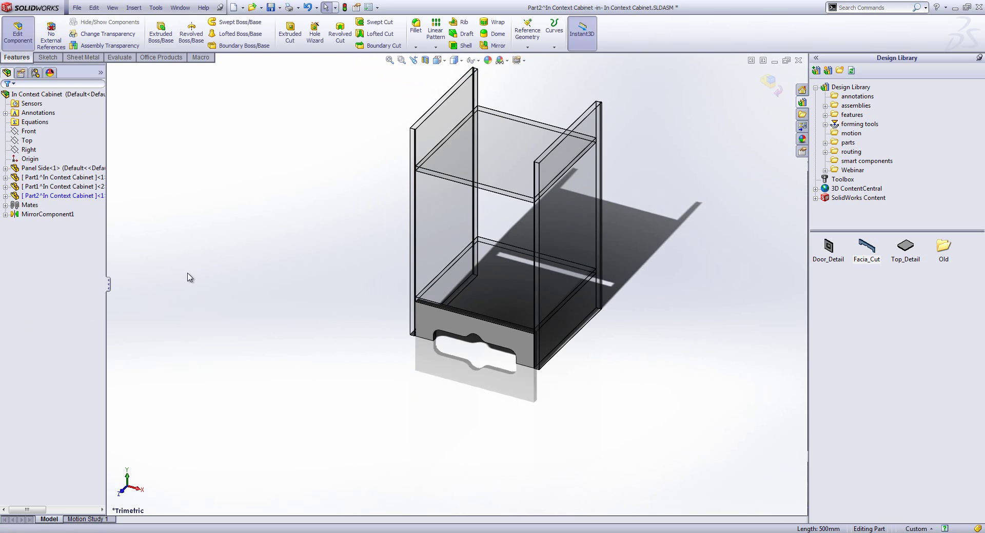
key("f")
left_click(3, 33)
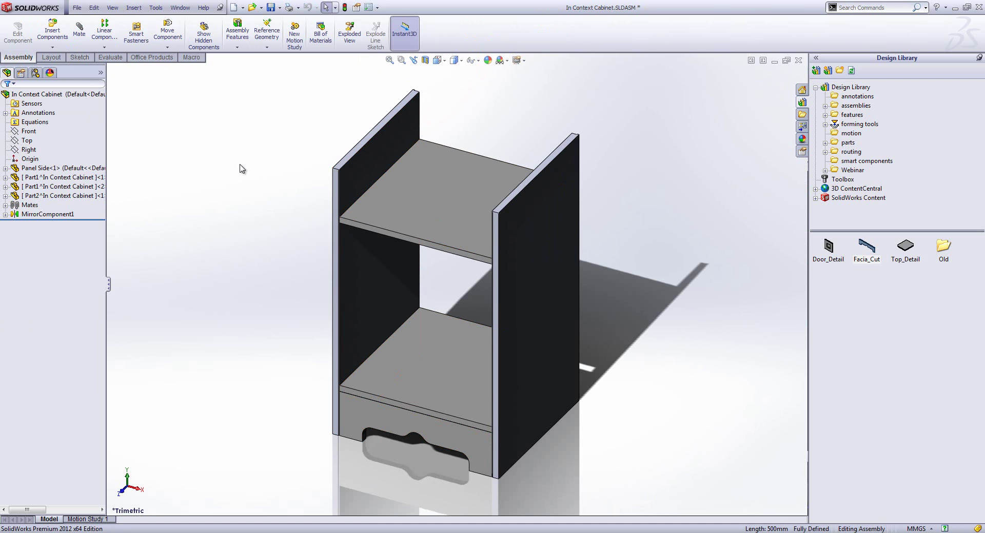
left_click(5, 205)
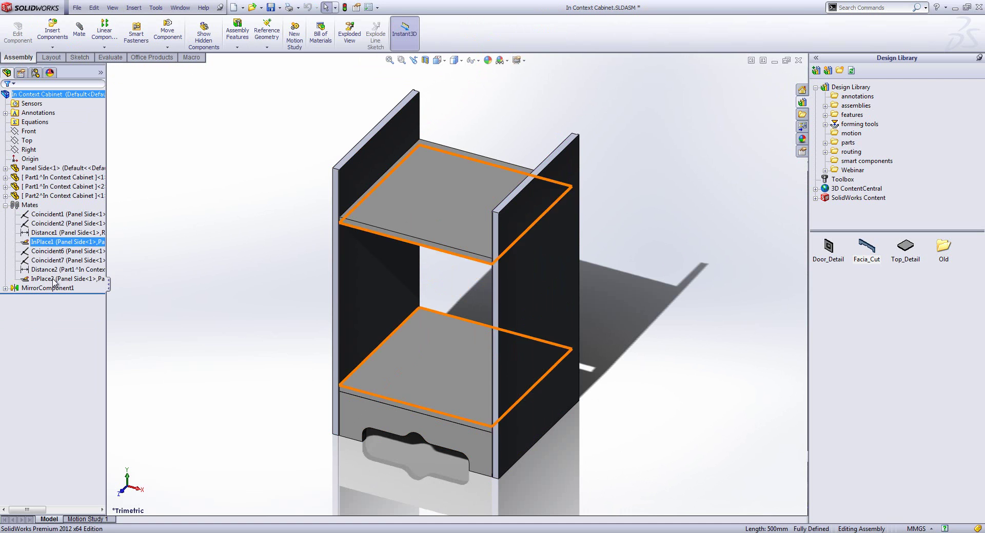
key("Escape")
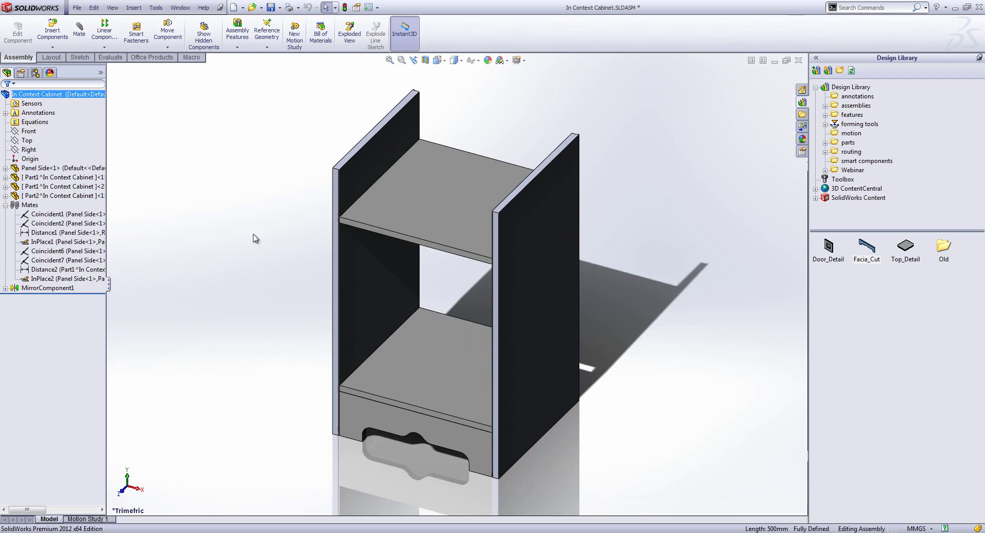
Step: Insert a new empty part, Part3, and select it in the FeatureManager tree
left_click(5, 205)
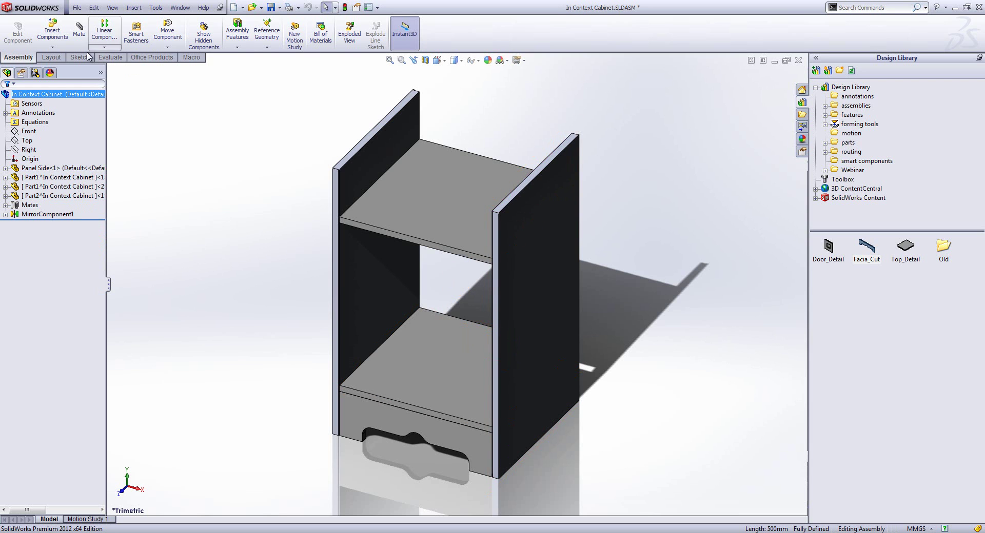
left_click(53, 47)
left_click(65, 71)
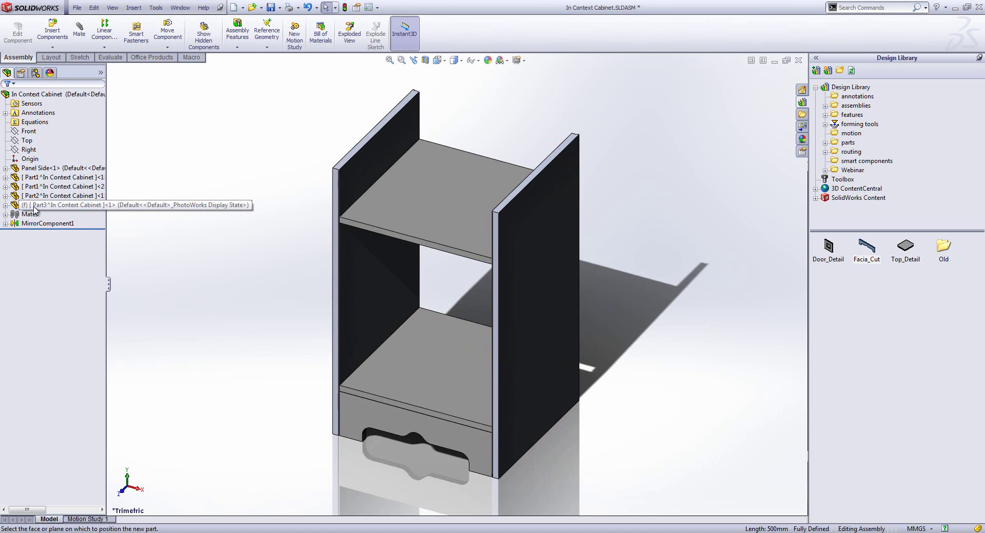
left_click(5, 206)
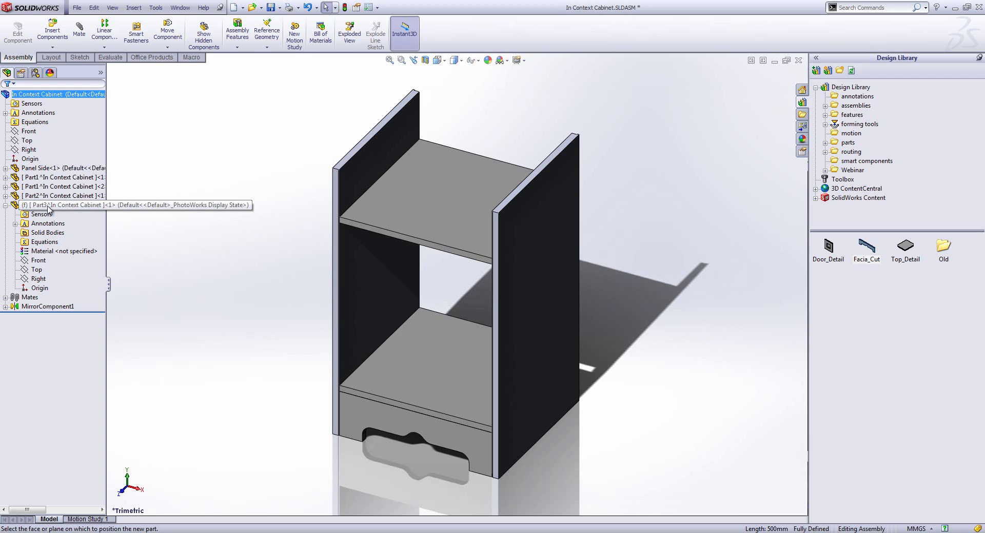
left_click(43, 205)
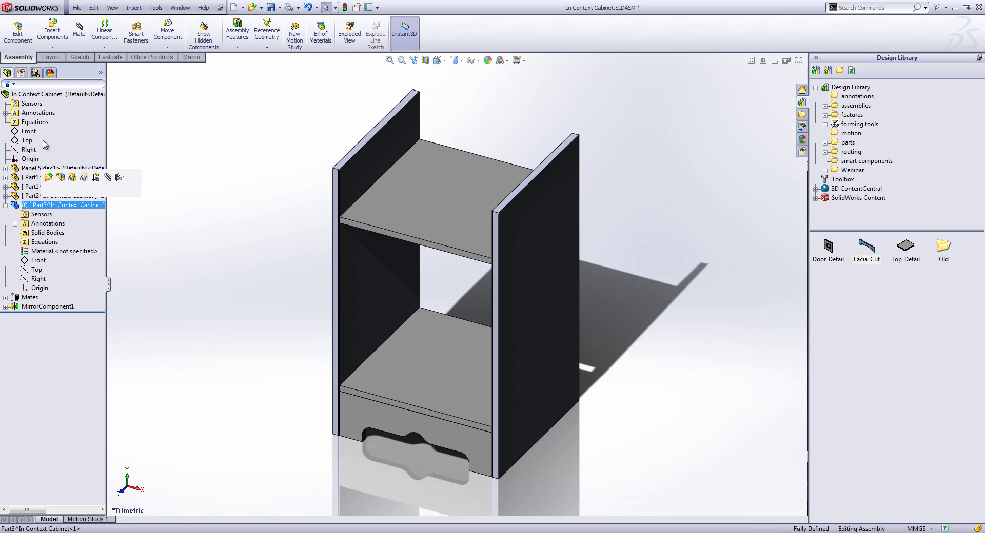
Step: Sketch a rectangle over the cabinet outline and extrude it 50 mm as Part3's top panel
left_click(17, 31)
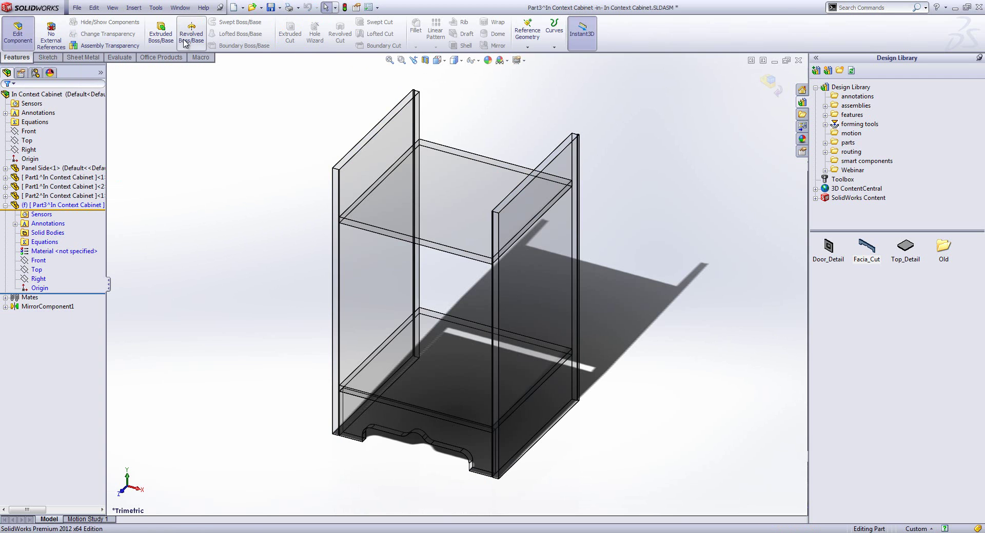
left_click(160, 31)
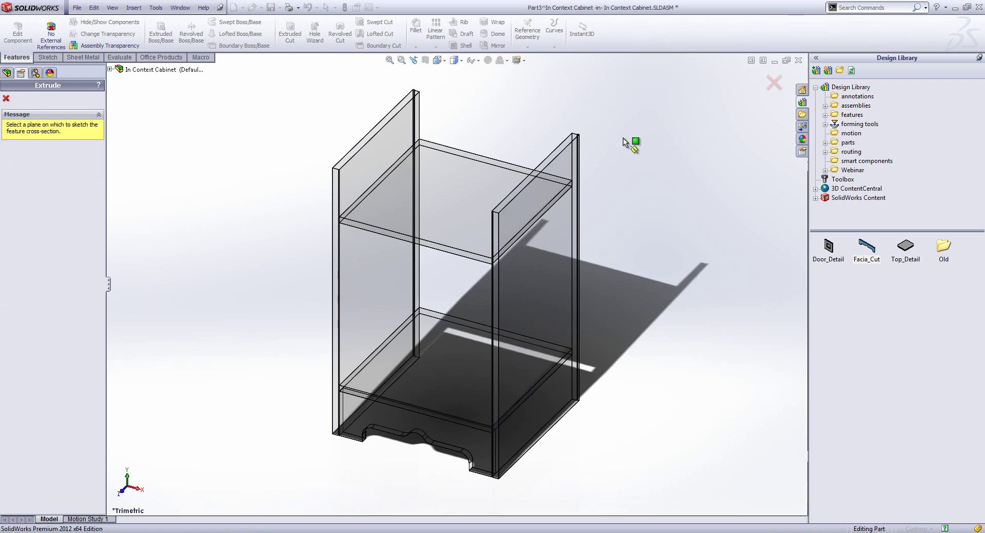
left_click(550, 158)
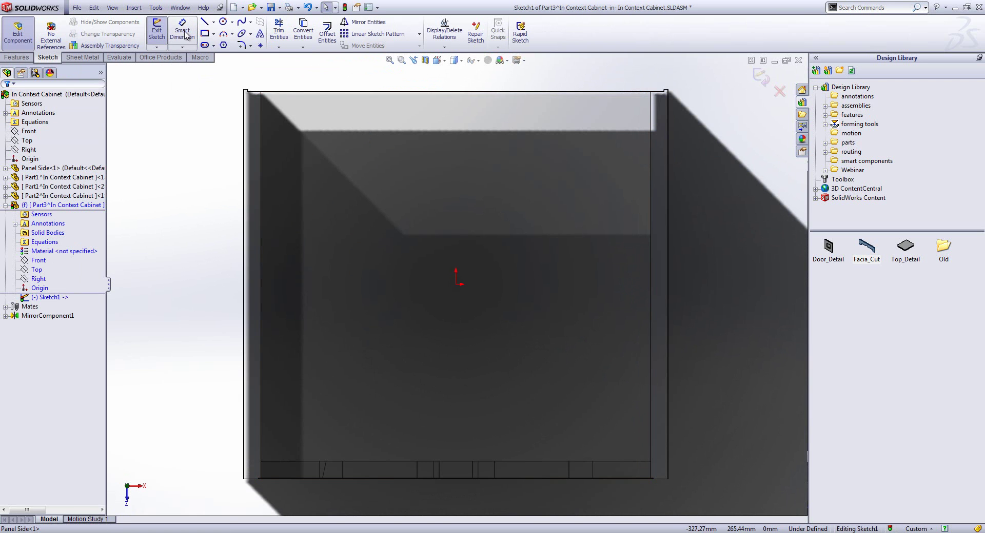
left_click(204, 33)
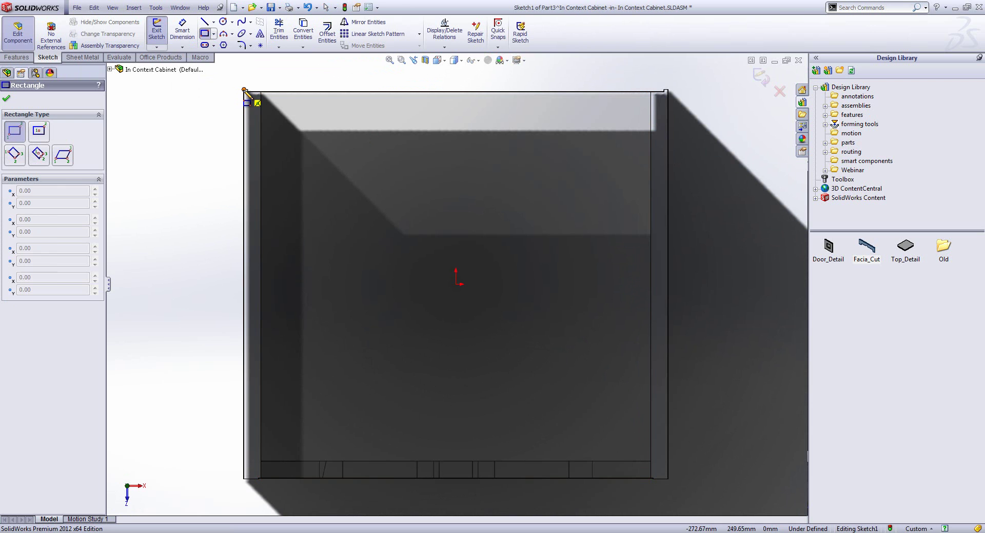
left_click(244, 90)
left_click(677, 488)
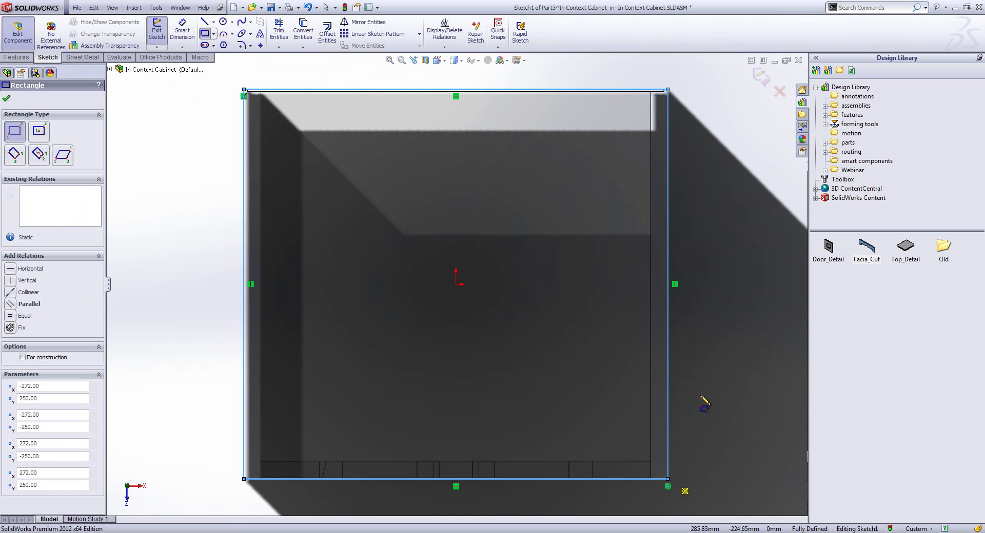
key("e")
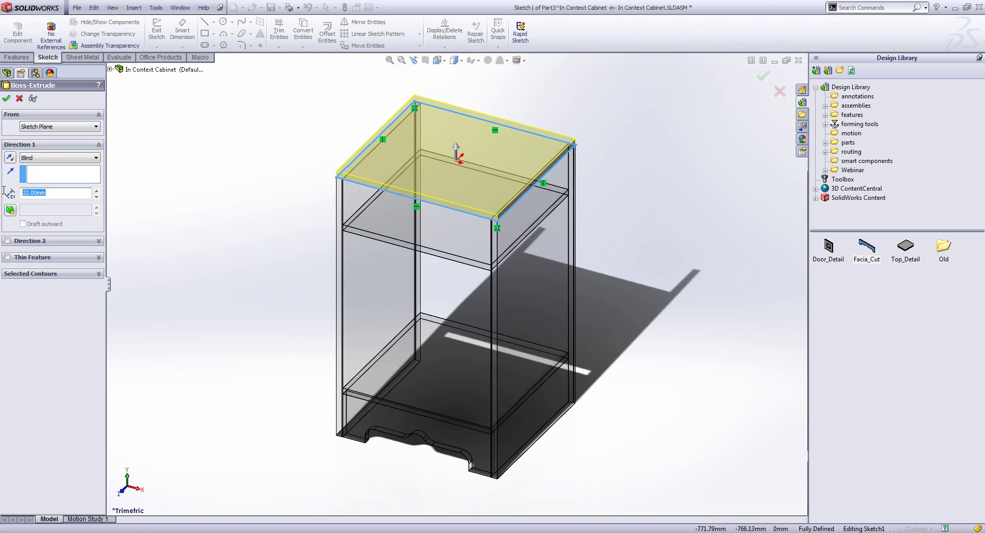
type("50")
key("Return")
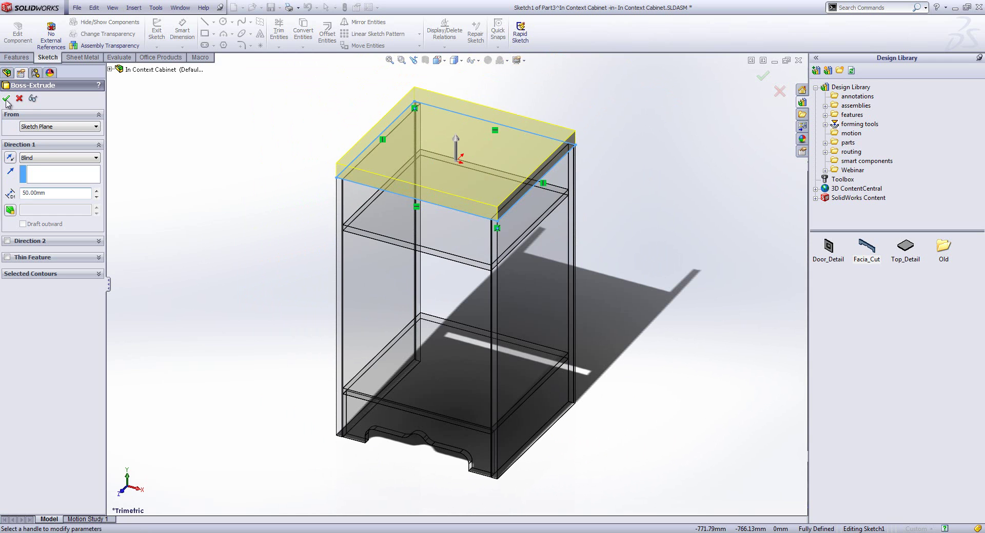
left_click(7, 100)
left_click(18, 32)
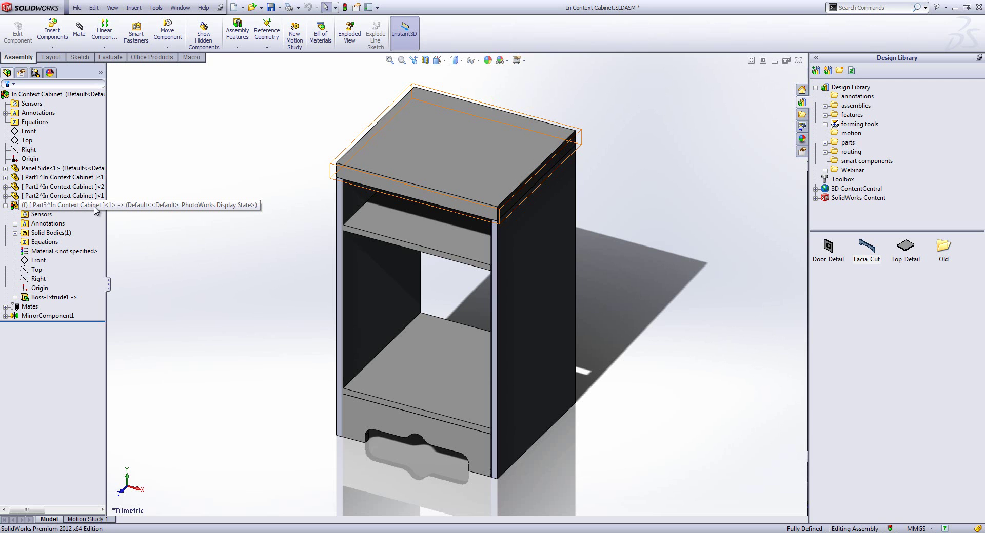
Step: Open Part3 and add the Top_Detail library feature, matching both reference vertices
right_click(405, 158)
left_click(414, 112)
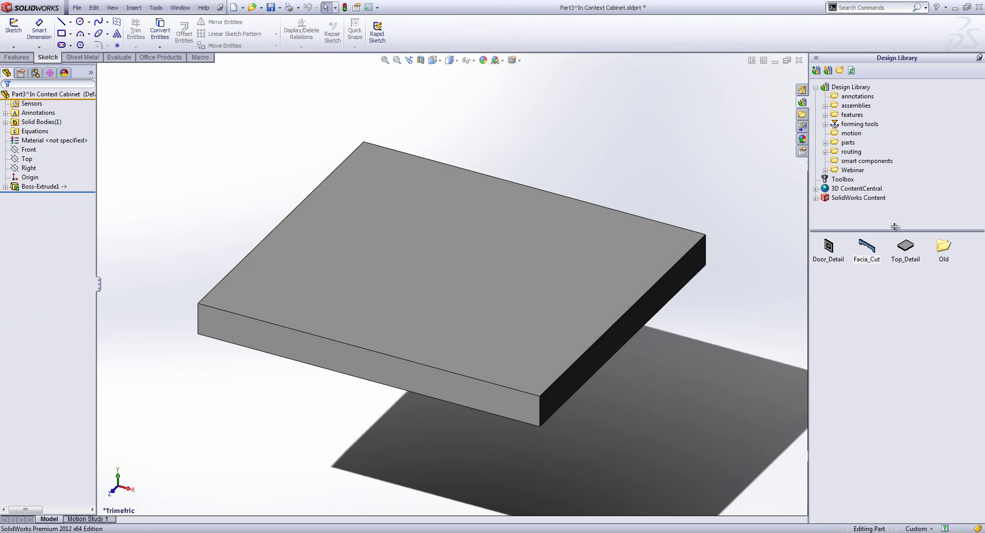
left_click_drag(904, 253, 531, 414)
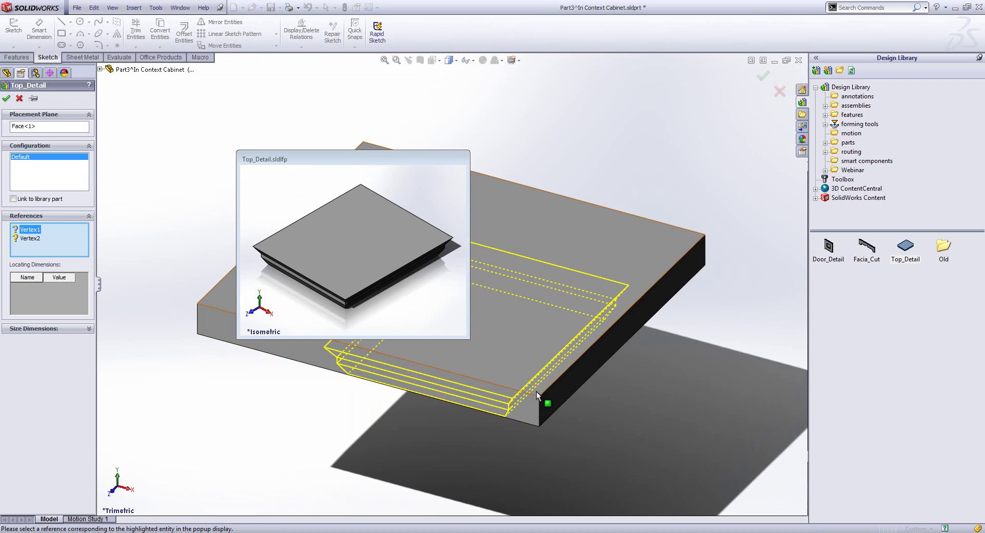
left_click(538, 399)
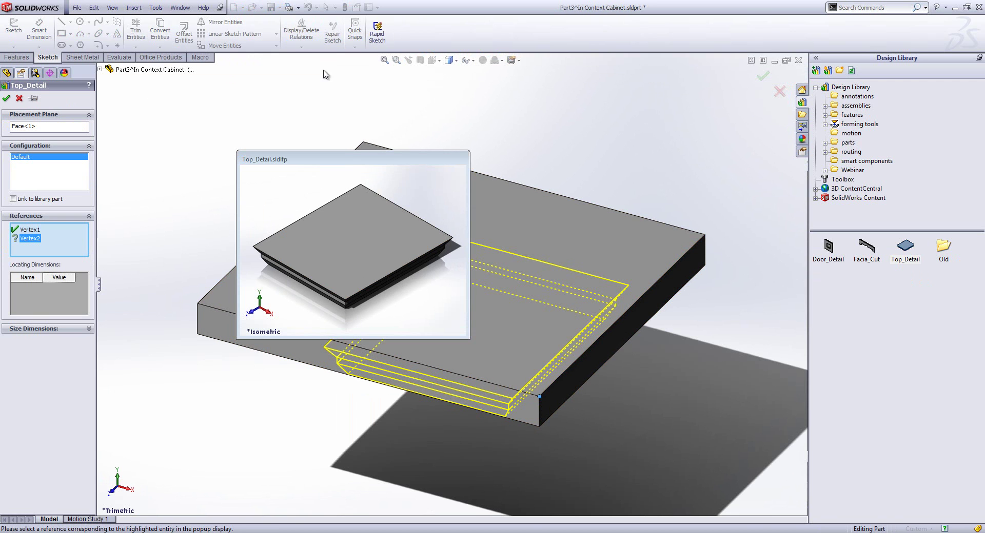
left_click(363, 144)
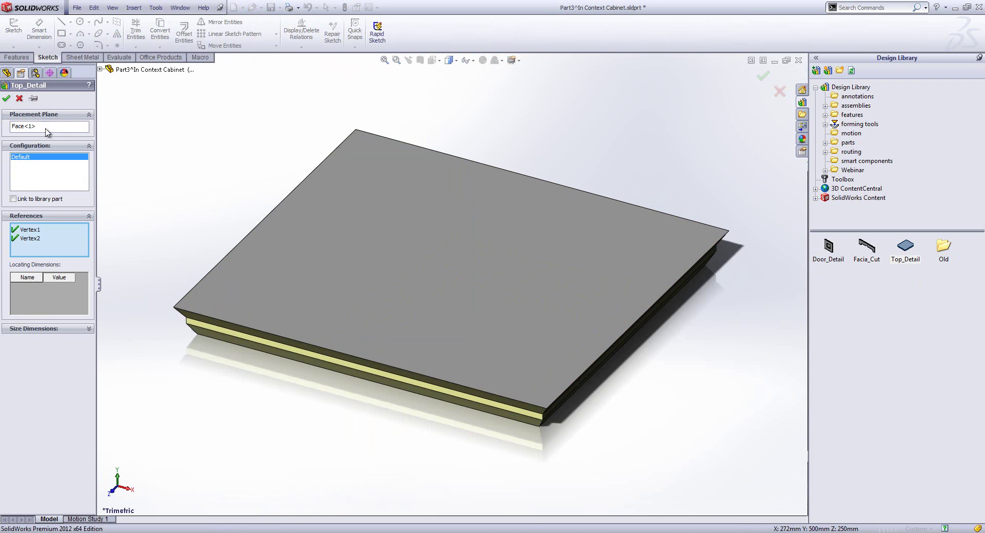
left_click(6, 98)
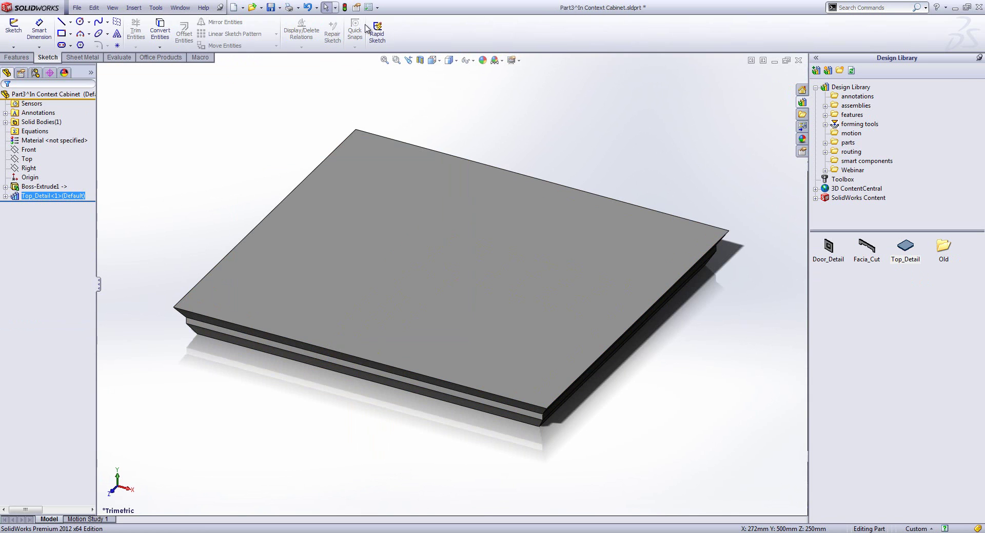
Step: Save and close Part3, then rebuild the cabinet assembly
left_click(270, 7)
left_click(798, 60)
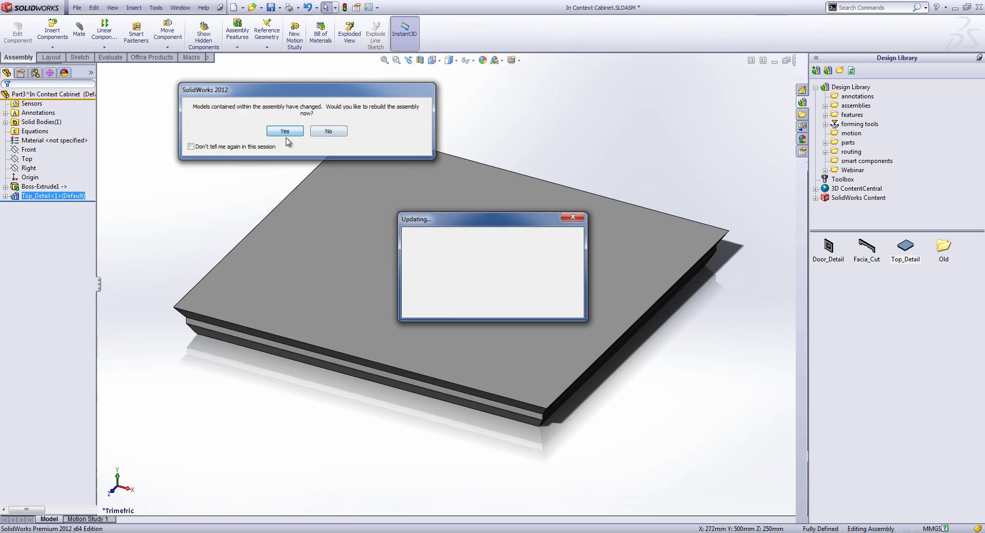
left_click(285, 132)
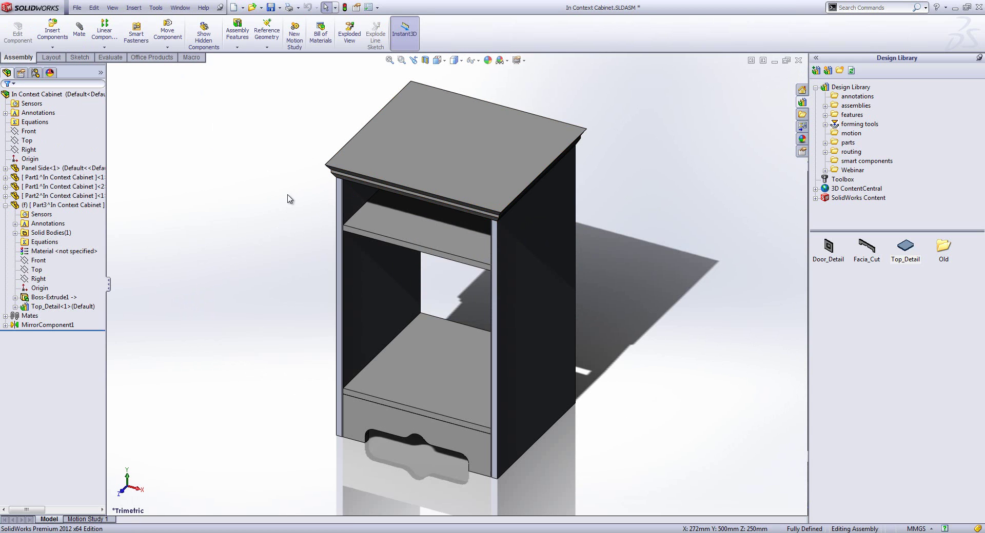
Step: Insert a new blank part, Part4, into the cabinet assembly
left_click(52, 47)
left_click(60, 67)
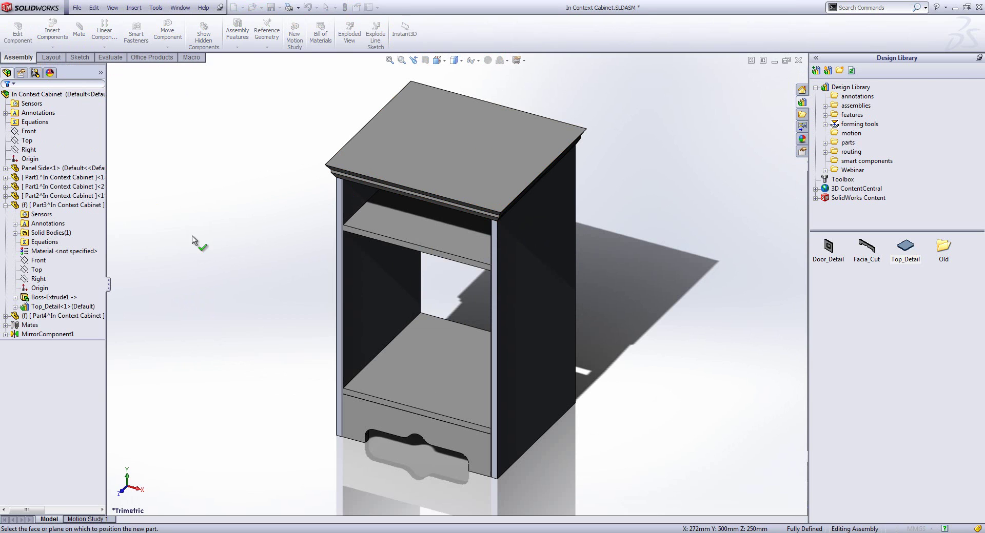
left_click(235, 260)
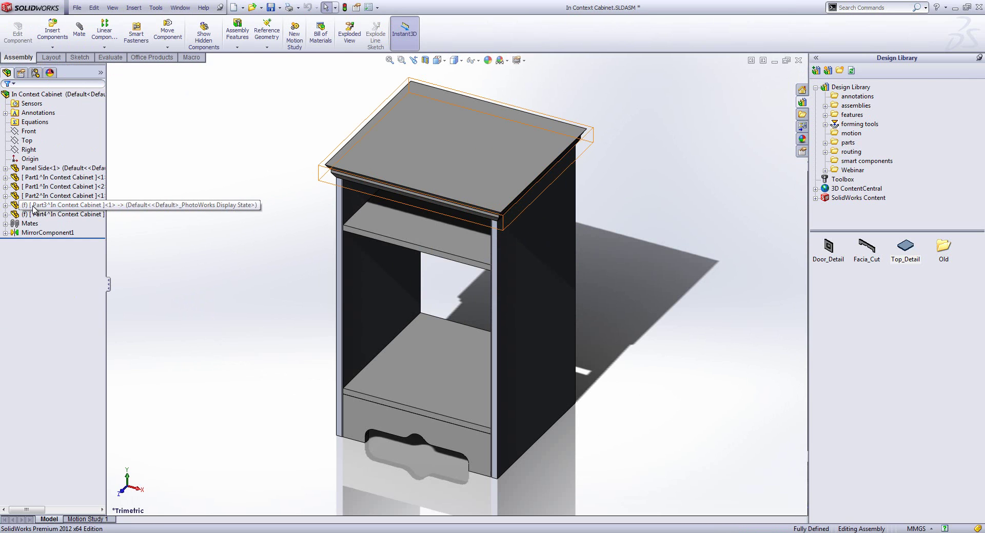
Step: Edit Part4 in context and start an Extruded Boss/Base feature
right_click(34, 219)
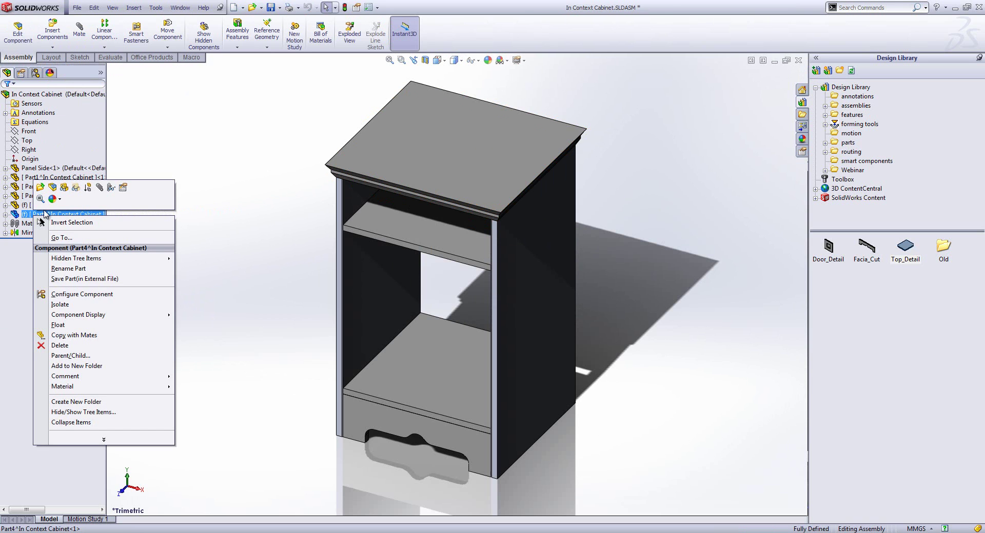
left_click(52, 205)
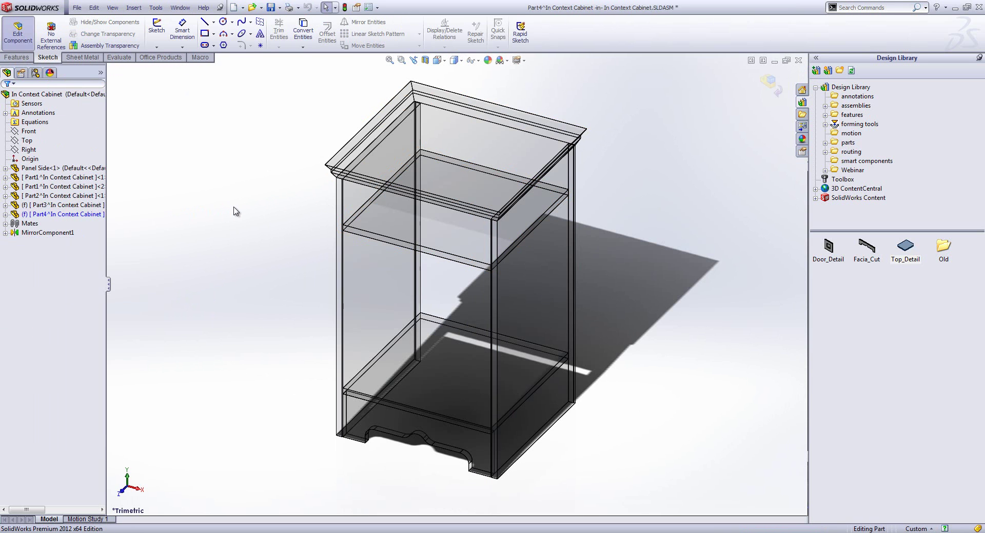
left_click(17, 56)
left_click(161, 33)
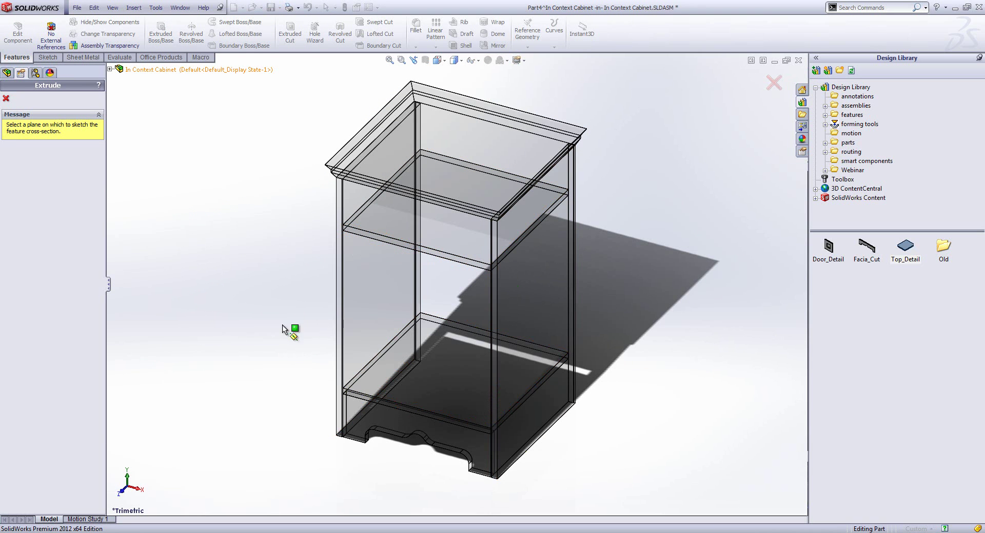
Step: On the shelf front face, draw a corner rectangle spanning the opening between the shelves
left_click(456, 259)
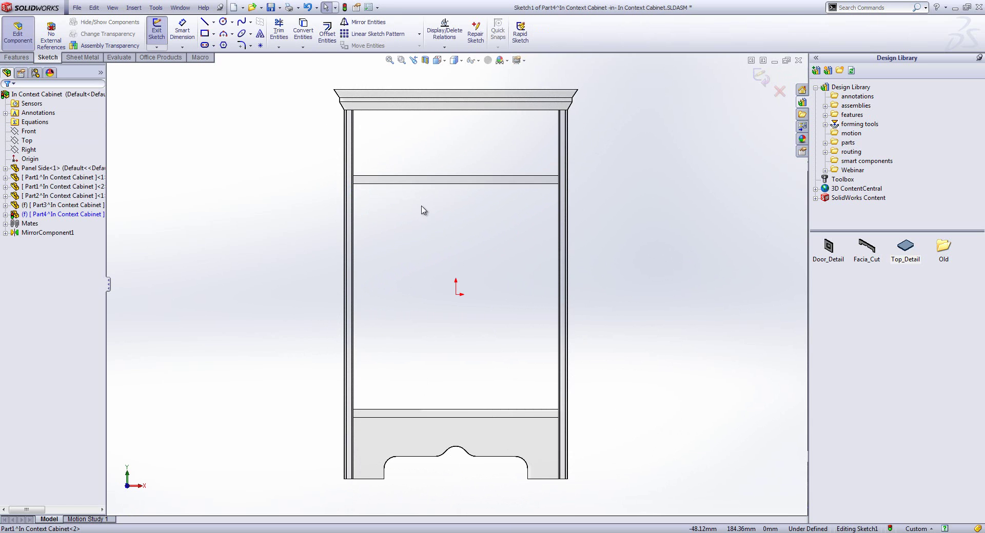
left_click(204, 33)
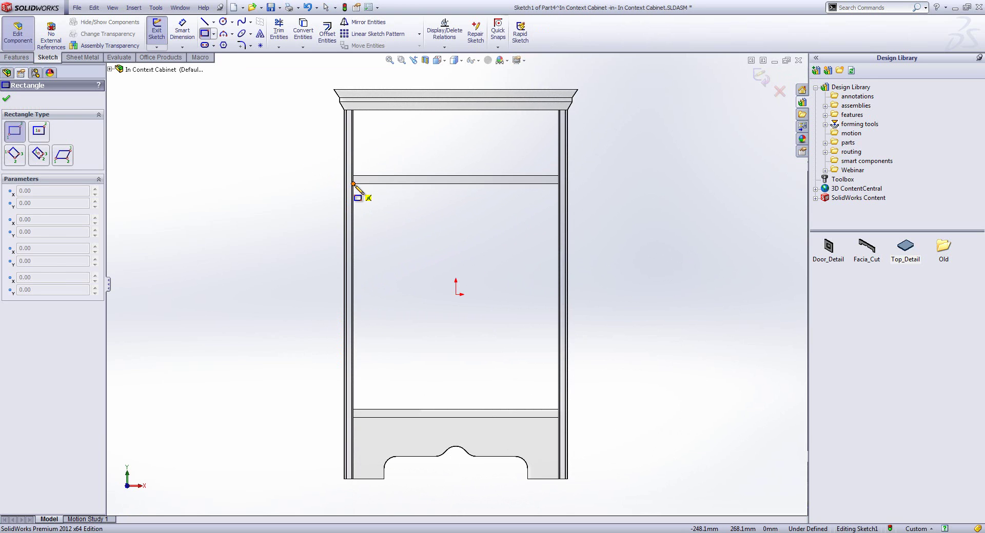
left_click(354, 185)
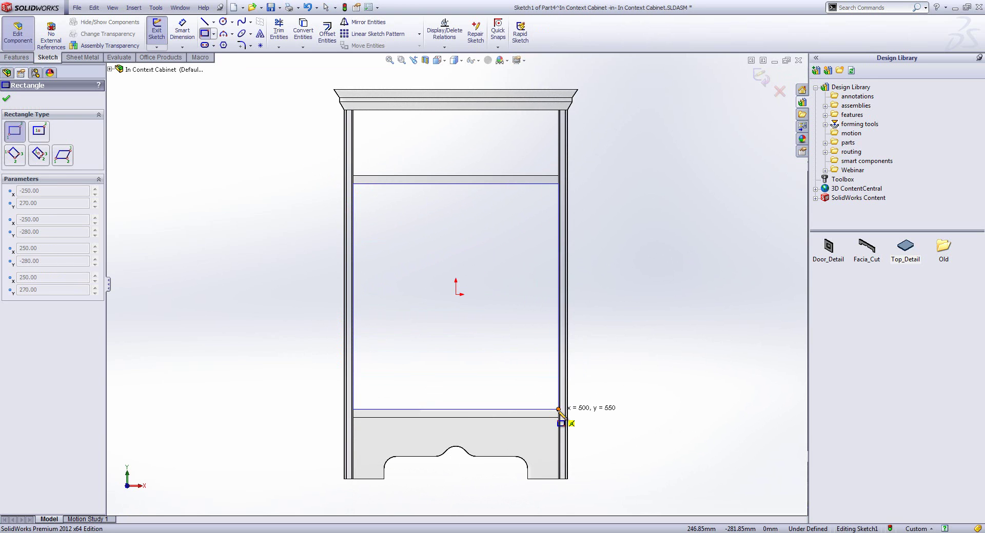
left_click(559, 410)
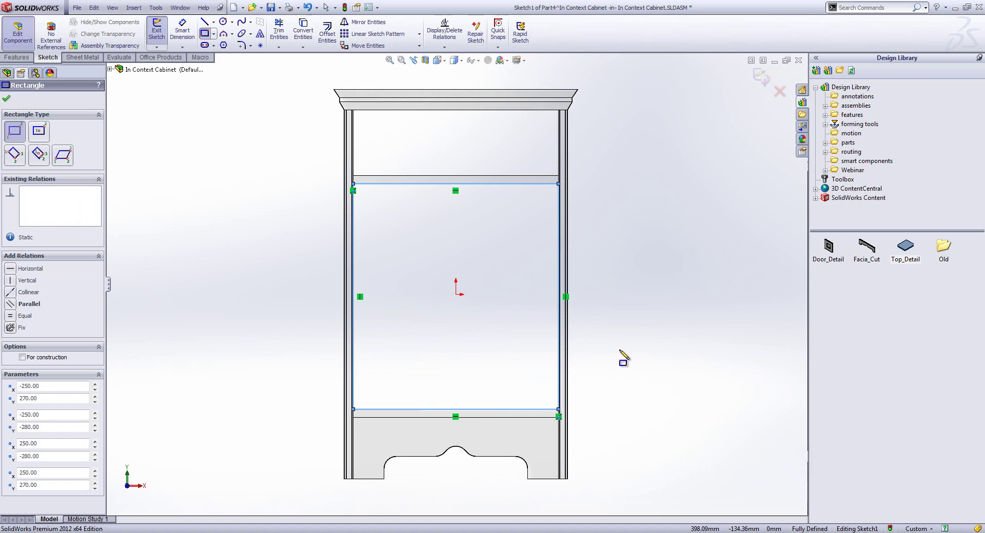
Step: Convert the rectangle's four lines to construction geometry and reselect them
key("s")
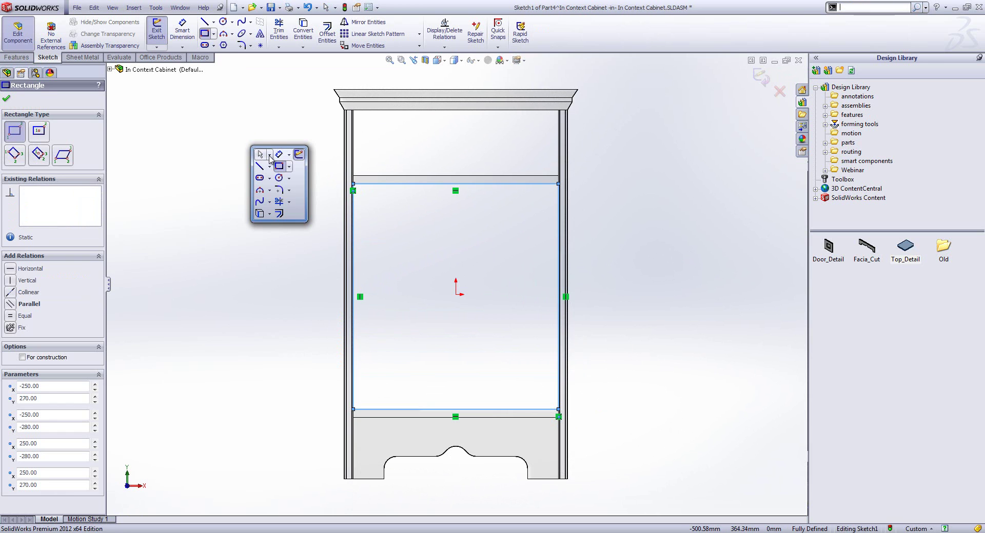
key("Escape")
mouse_move(319, 153)
left_mouse_down()
mouse_move(578, 338)
mouse_move(608, 451)
left_mouse_up()
left_click(637, 407)
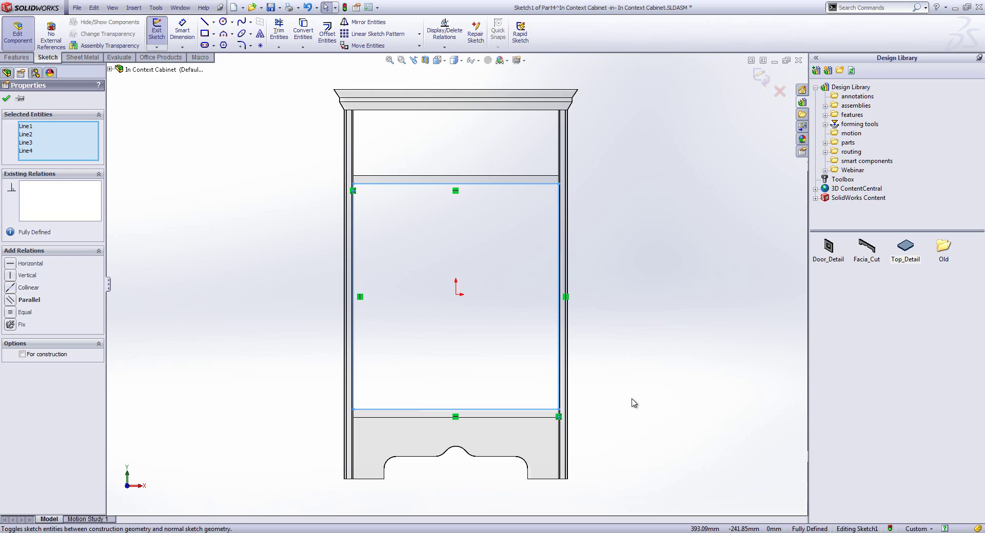
left_click_drag(300, 160, 632, 469)
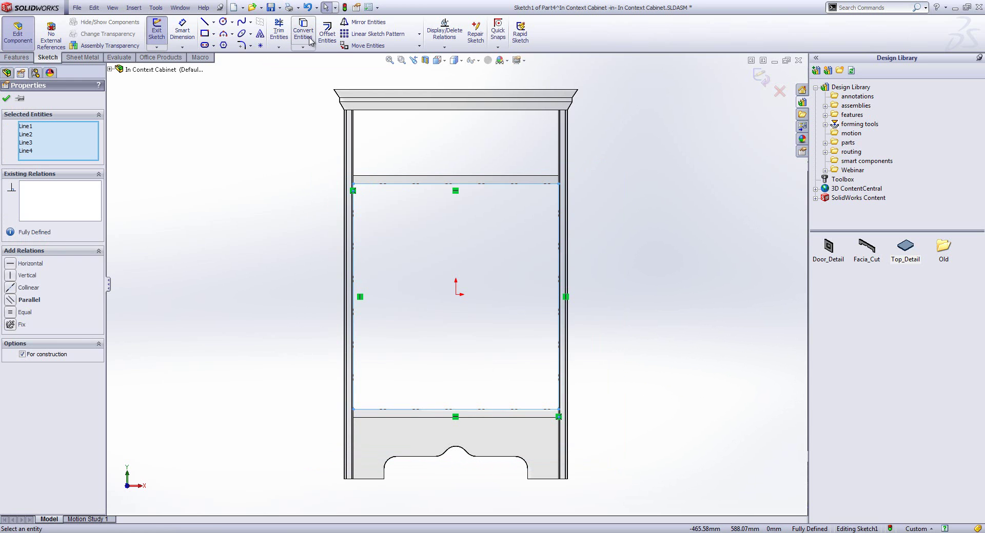
Step: Offset the construction rectangle 3 mm inward
left_click(326, 30)
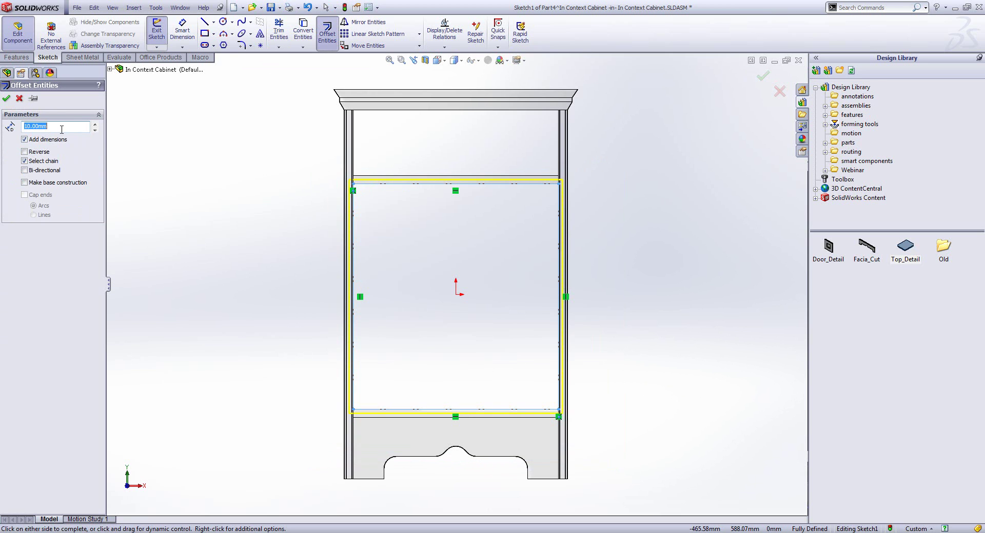
type("3")
key("Return")
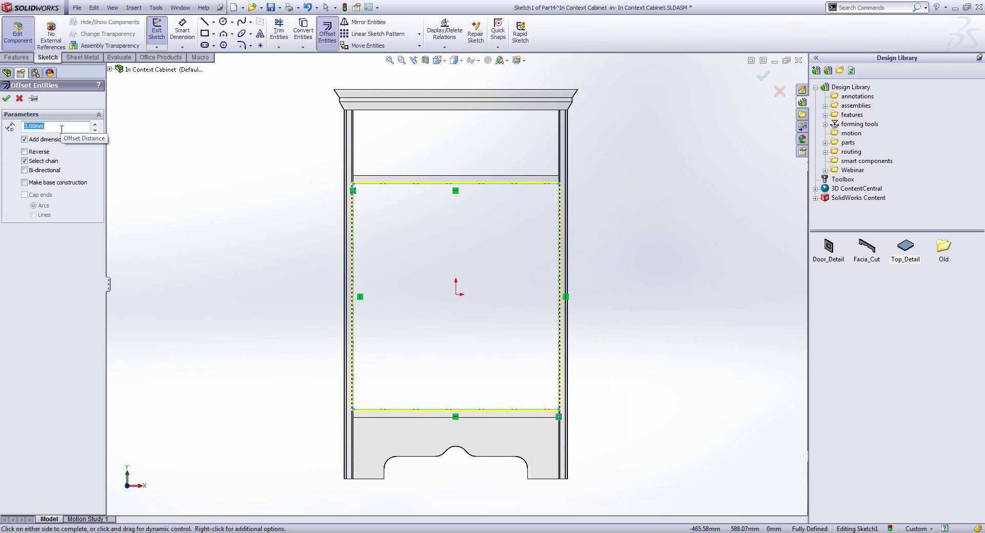
left_click(25, 153)
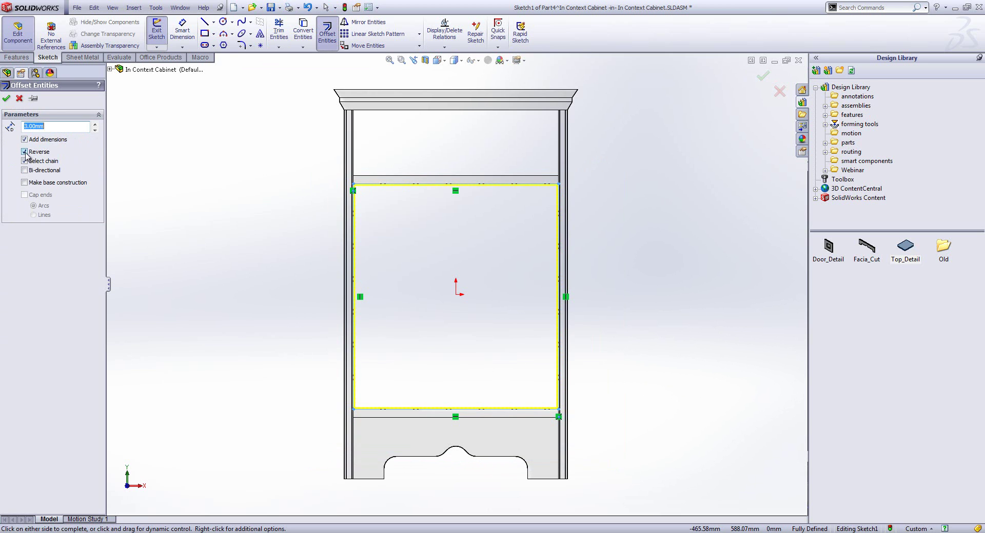
left_click(6, 99)
Step: Extrude the offset outline 15 mm in the flipped direction as the door panel
left_click(162, 40)
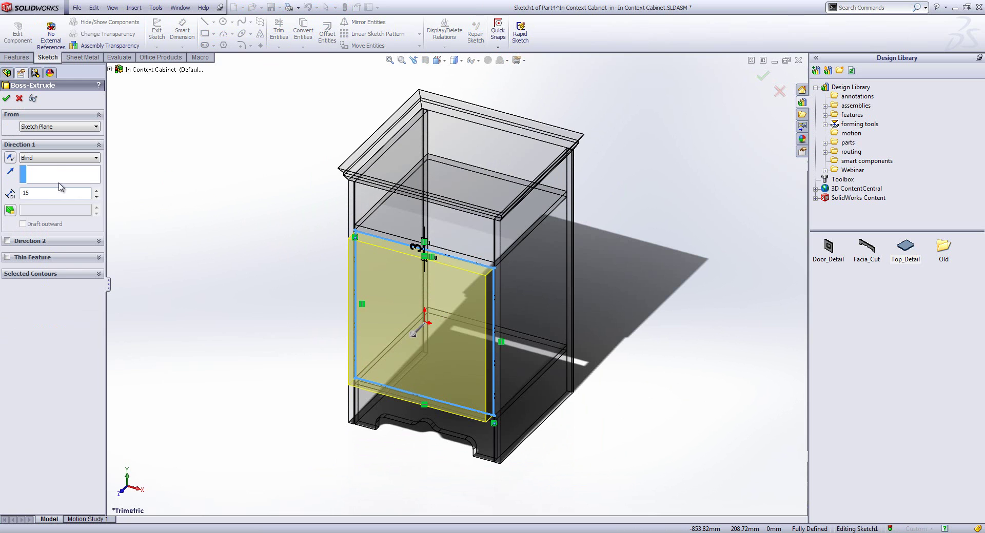
left_click(9, 158)
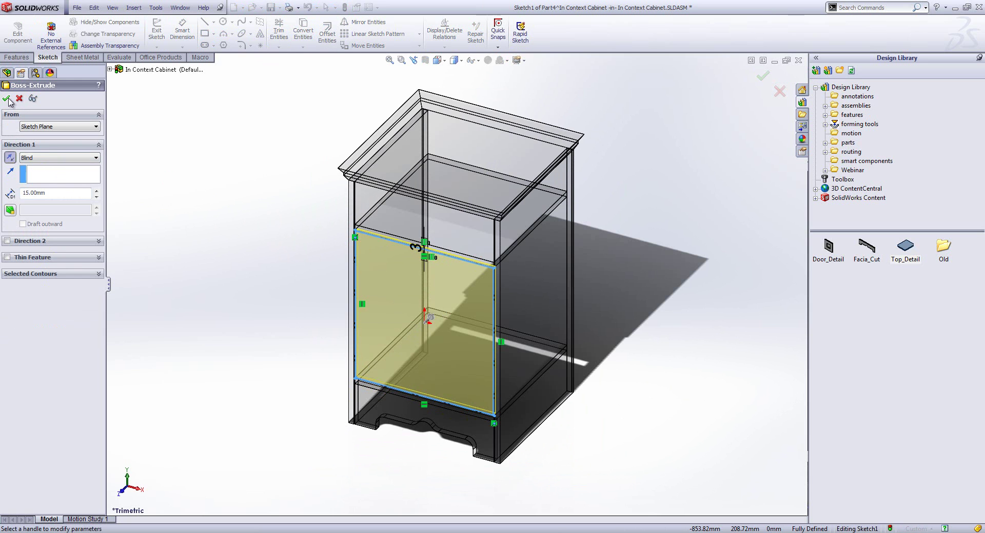
left_click(6, 98)
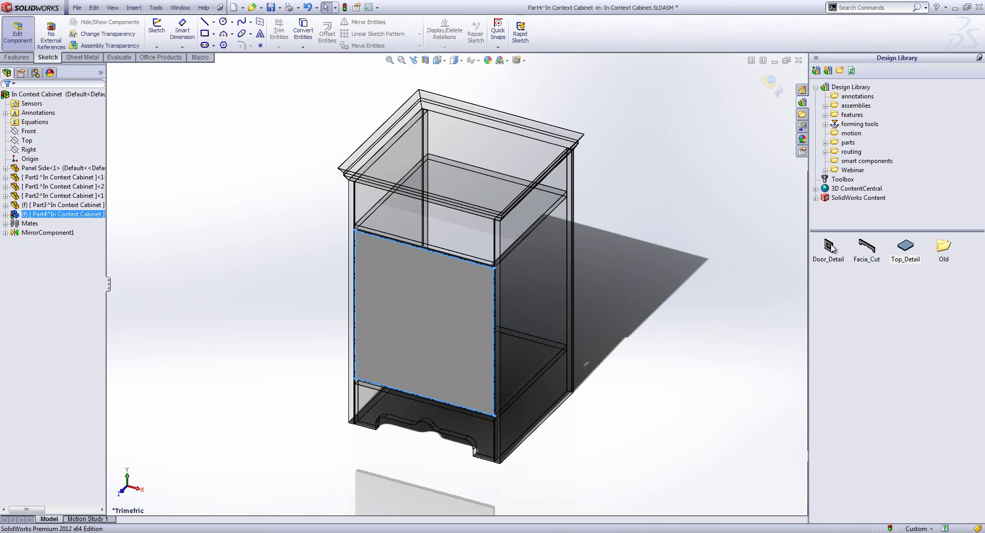
Step: Place Door_Detail on the door face, matching its top and right edges, then return to the assembly
left_click_drag(829, 247, 421, 318)
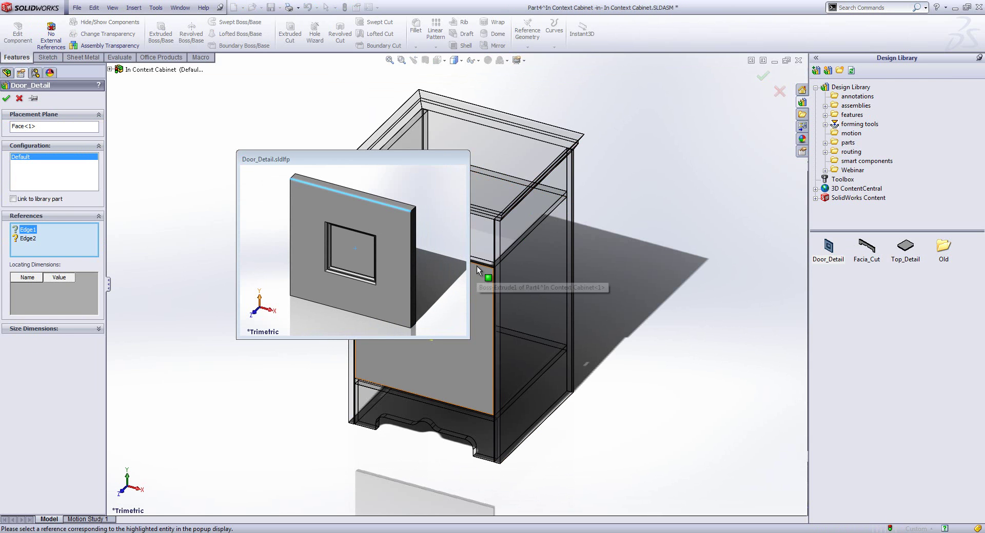
left_click(476, 266)
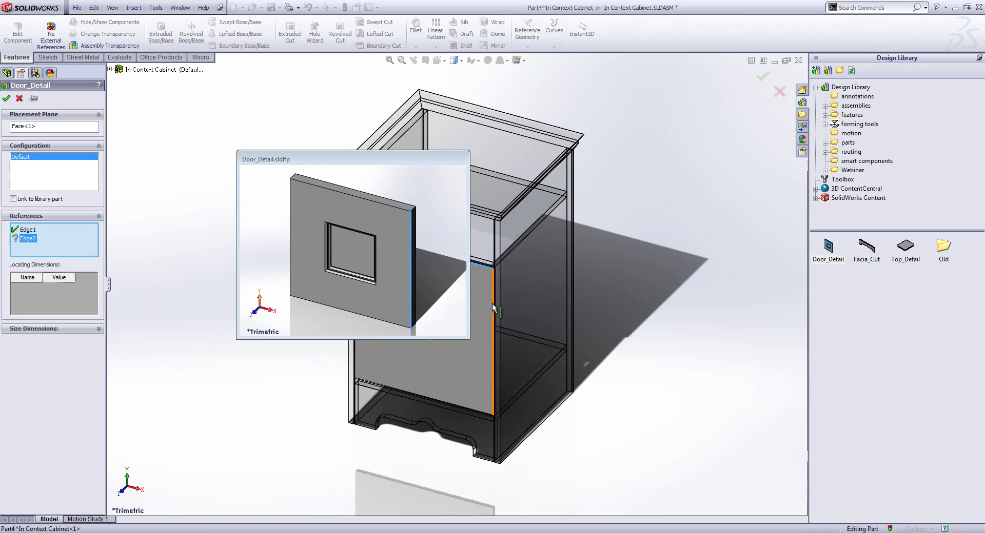
left_click(491, 303)
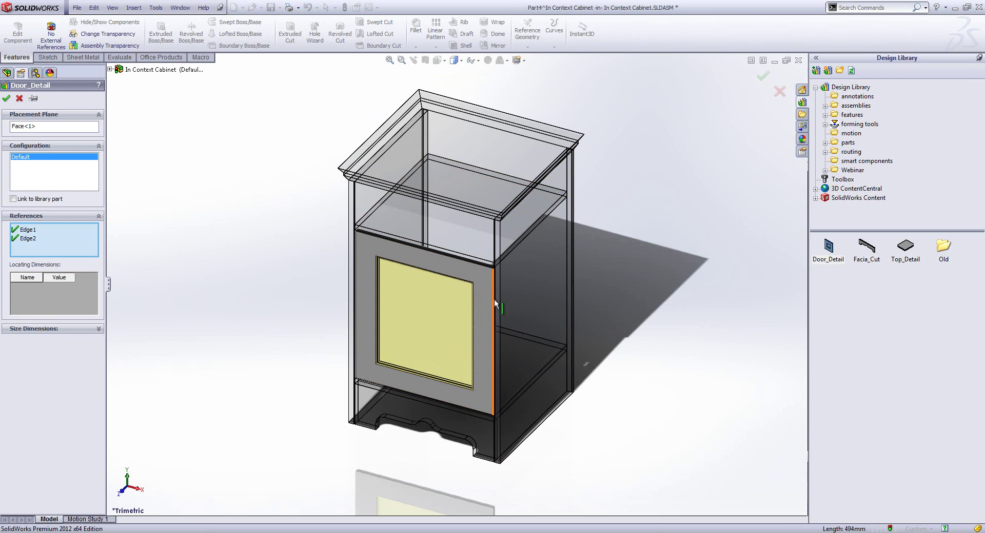
left_click(6, 99)
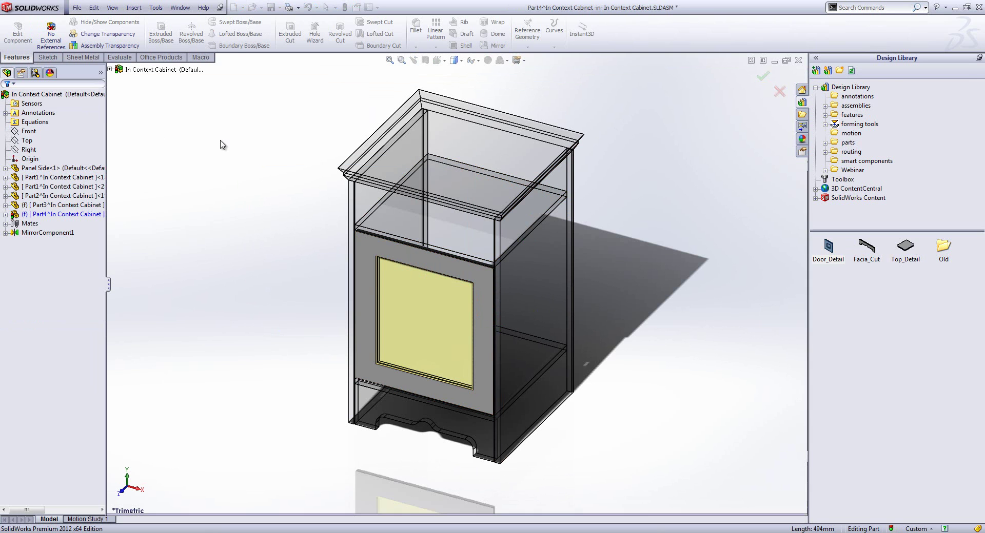
left_click(18, 32)
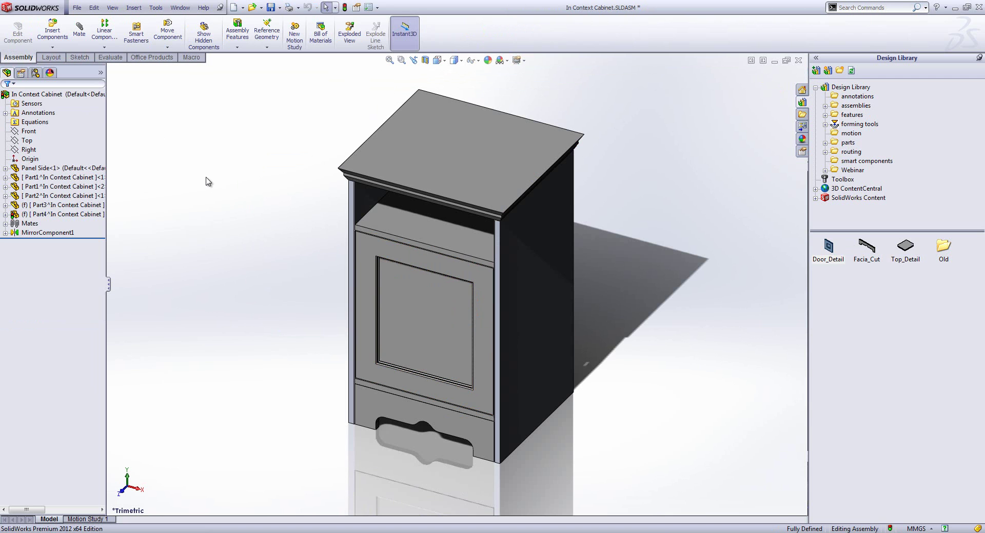
left_click(50, 195)
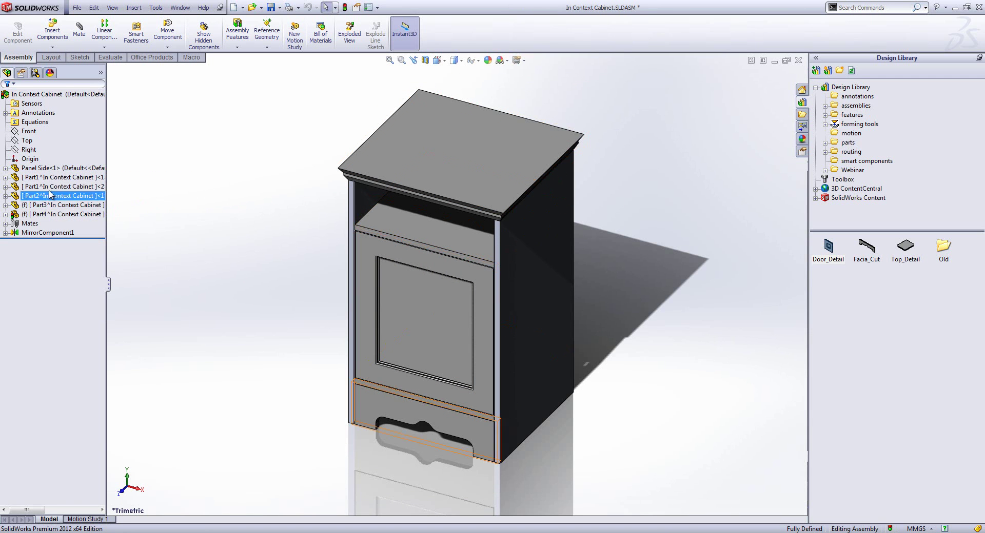
left_click(194, 178)
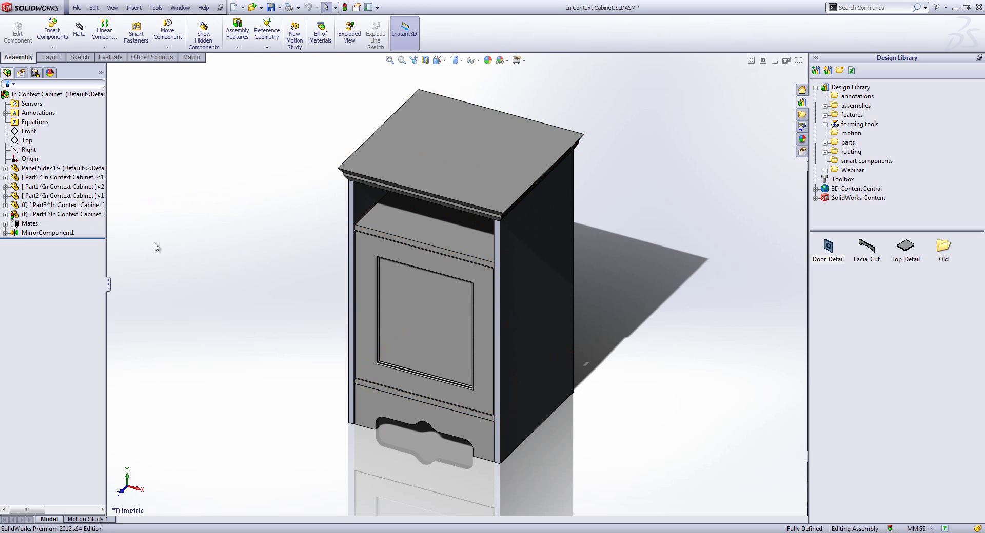
Step: Change the side panel's Distance1 mate from 250 mm to 350 mm
left_click(5, 224)
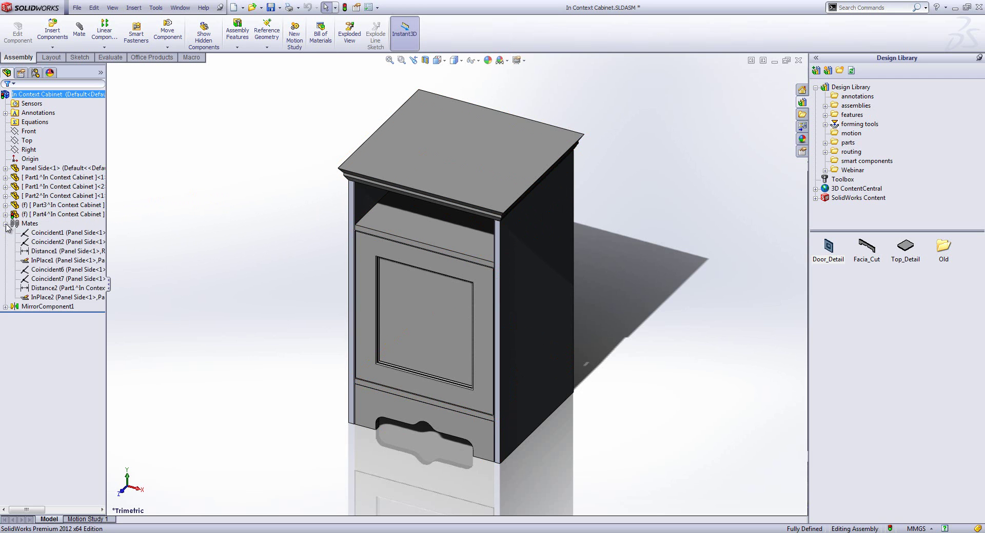
left_click(44, 251)
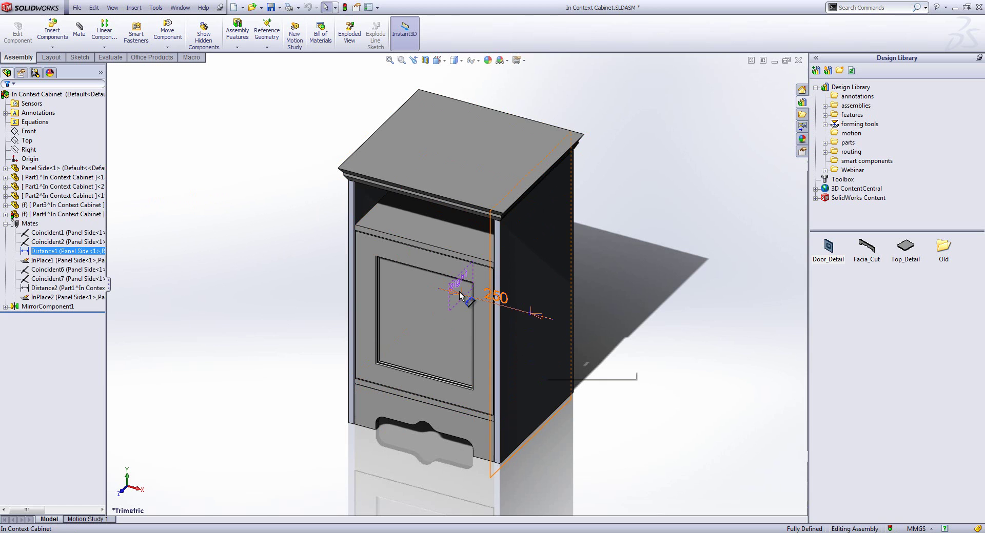
double_click(496, 298)
type("350")
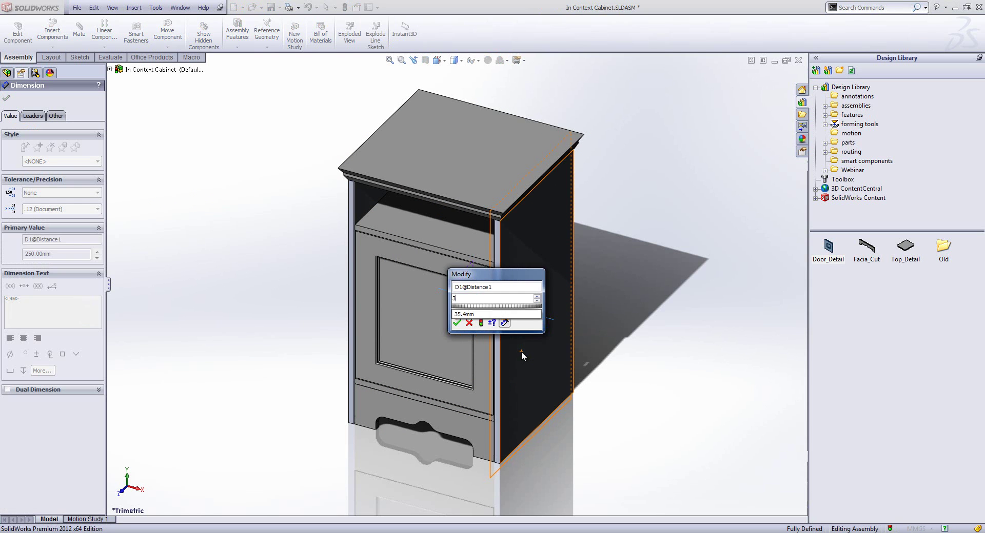
key("Return")
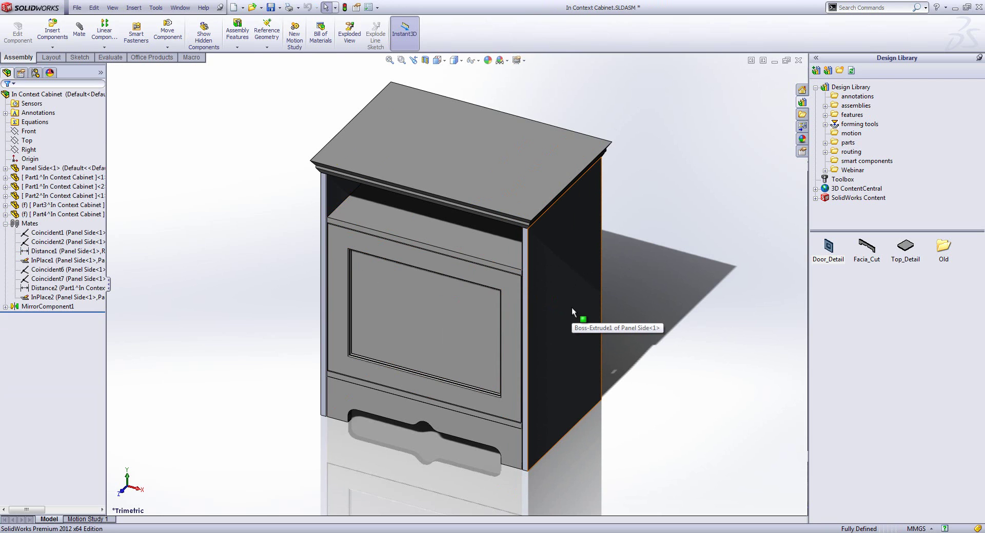
Step: Rename the virtual Part1 component to Shelf
key("f")
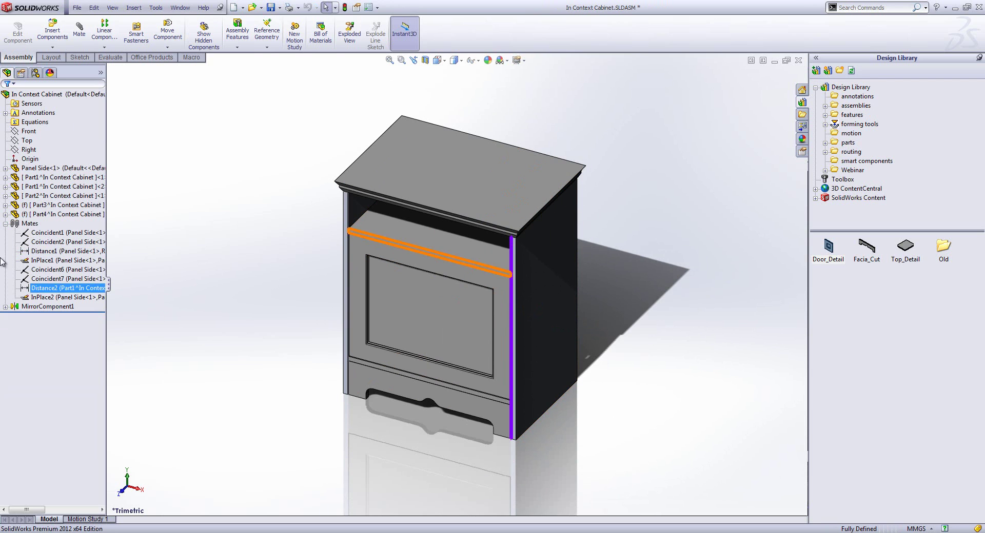
left_click(6, 224)
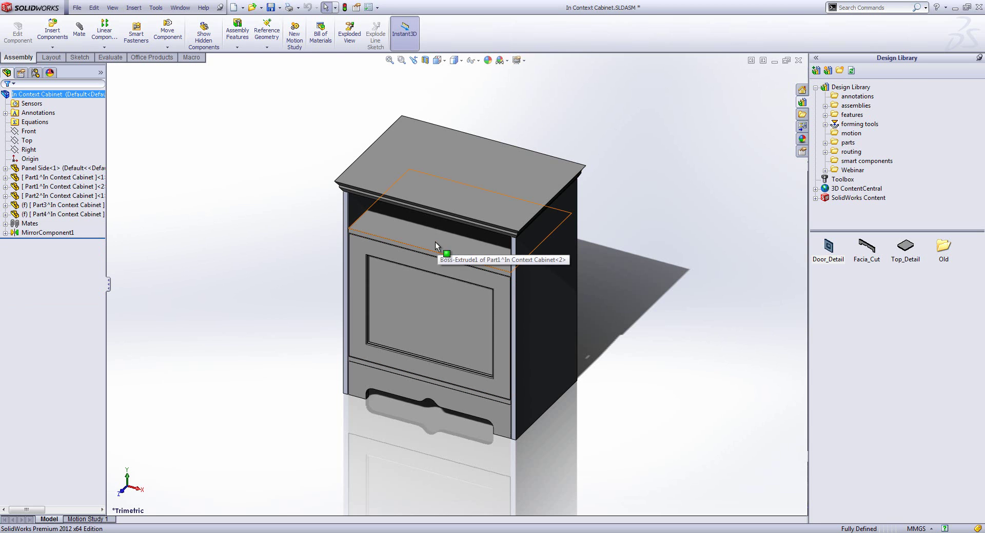
right_click(43, 177)
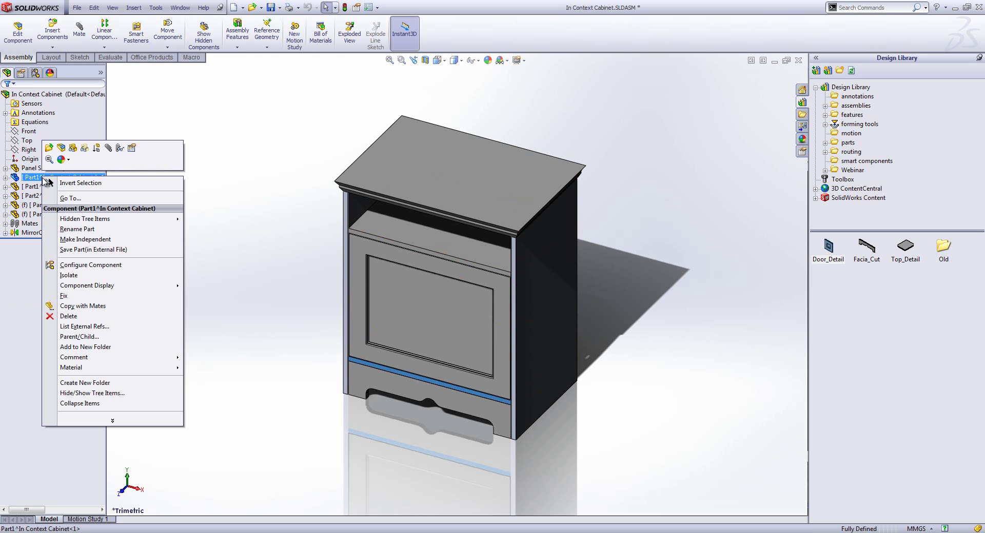
left_click(88, 229)
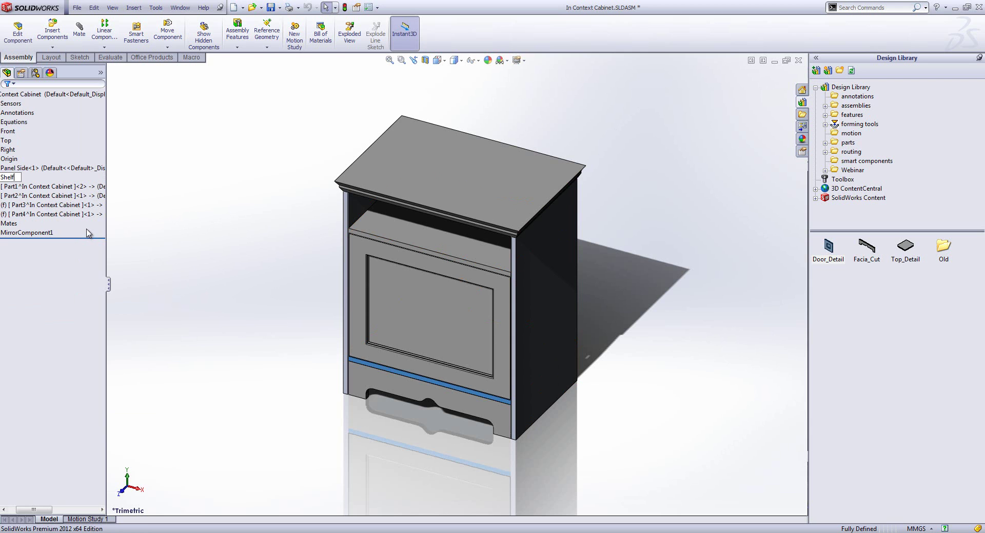
Step: Save the Shelf part to an external file
right_click(22, 177)
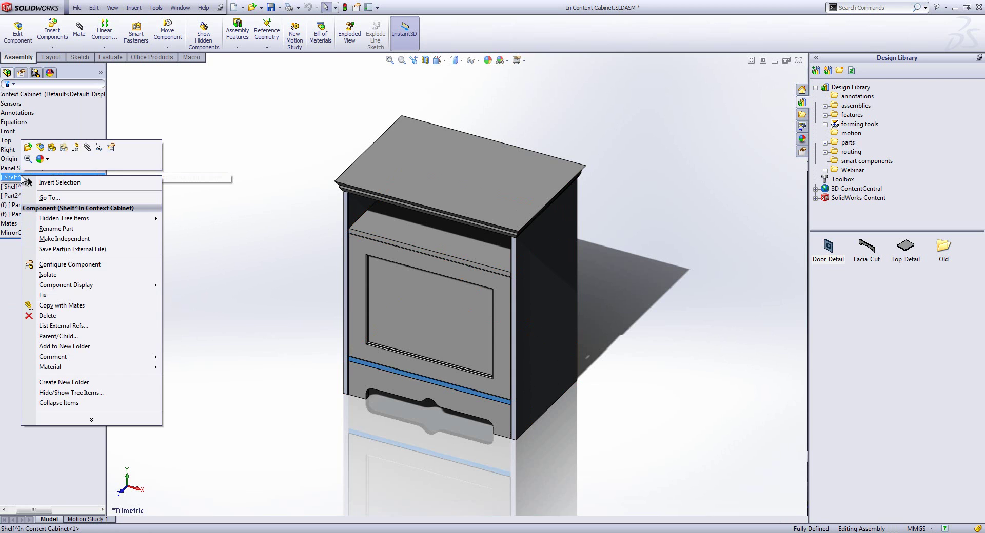
left_click(71, 250)
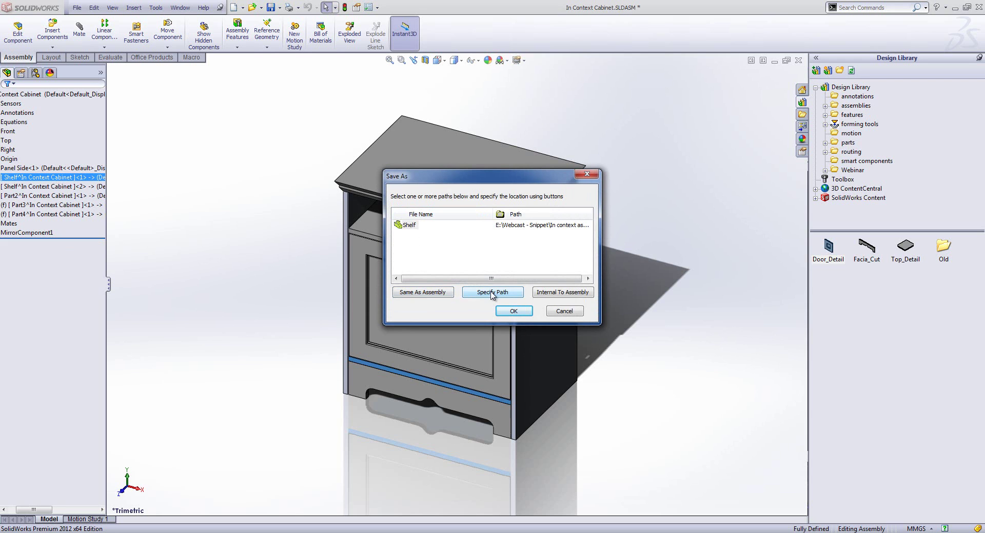
left_click(519, 316)
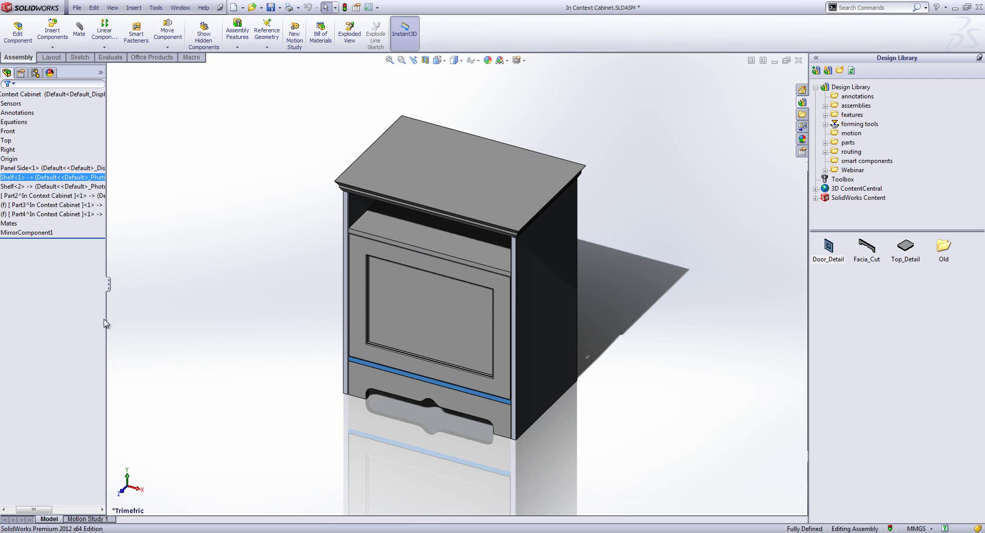
Step: Set the Distance1 mate back from 350 mm to 250 mm
left_click_drag(33, 509, 26, 509)
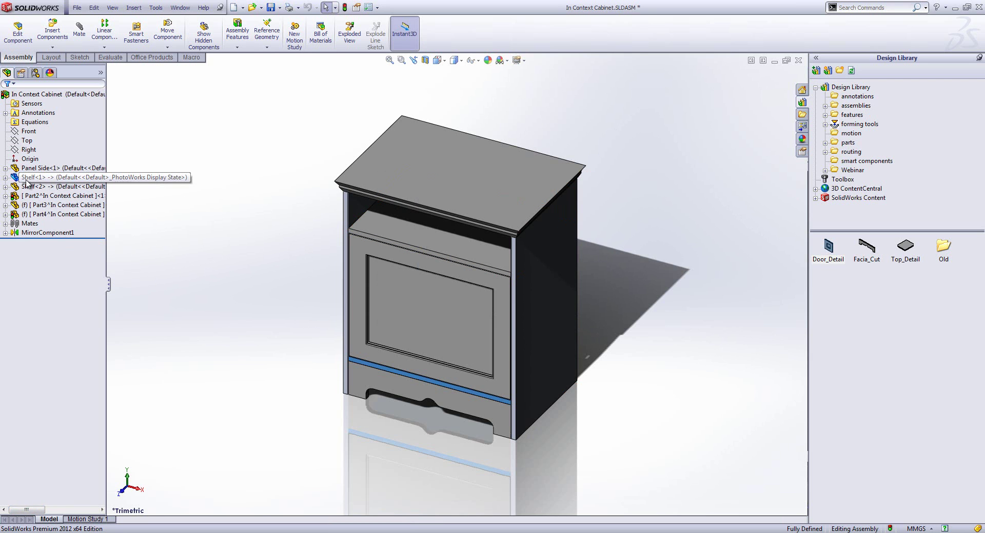
left_click(37, 179)
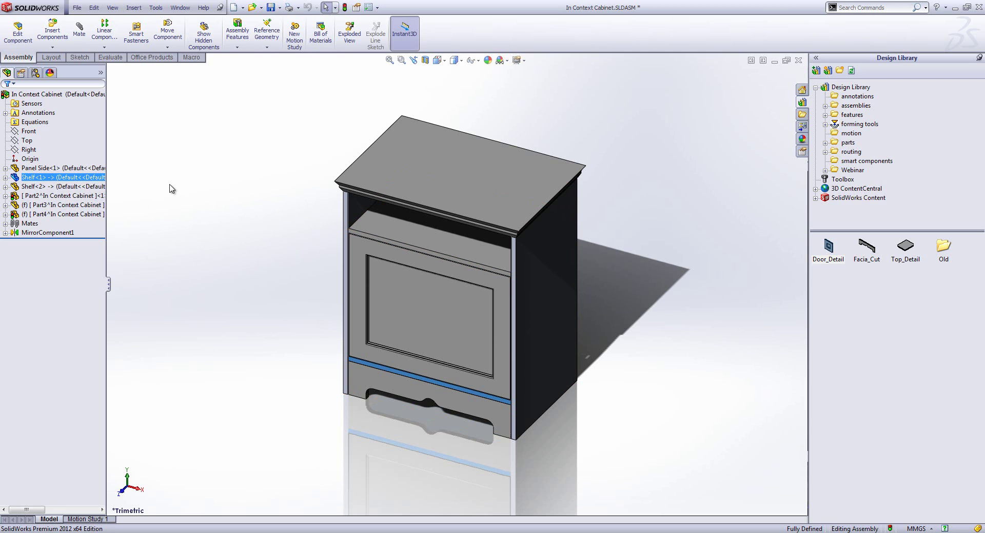
left_click(5, 224)
double_click(60, 253)
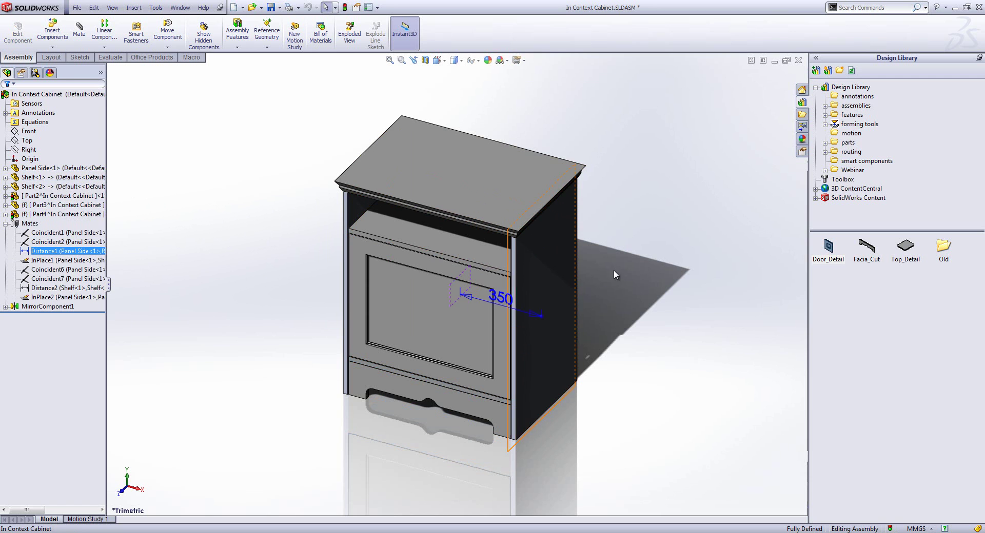
double_click(462, 294)
type("250")
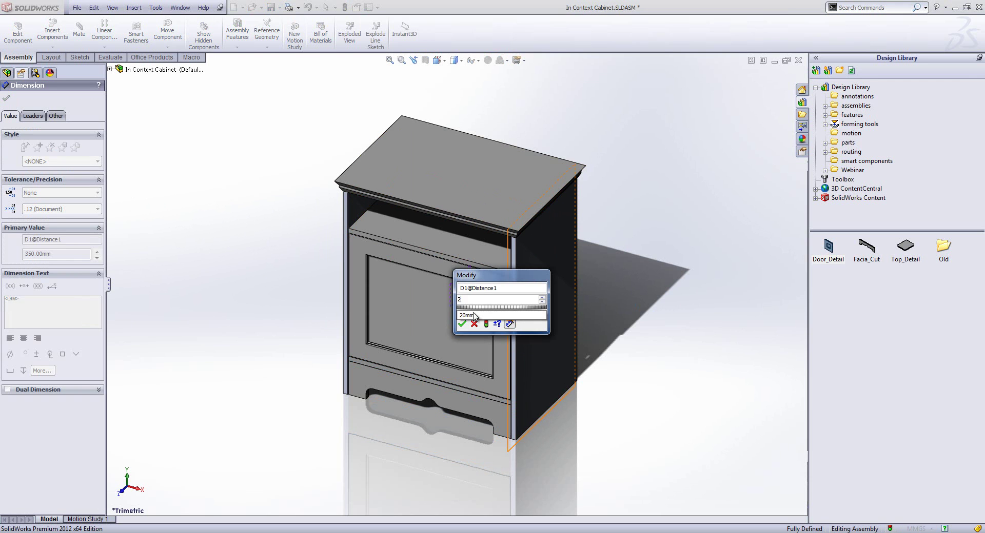
key("Return")
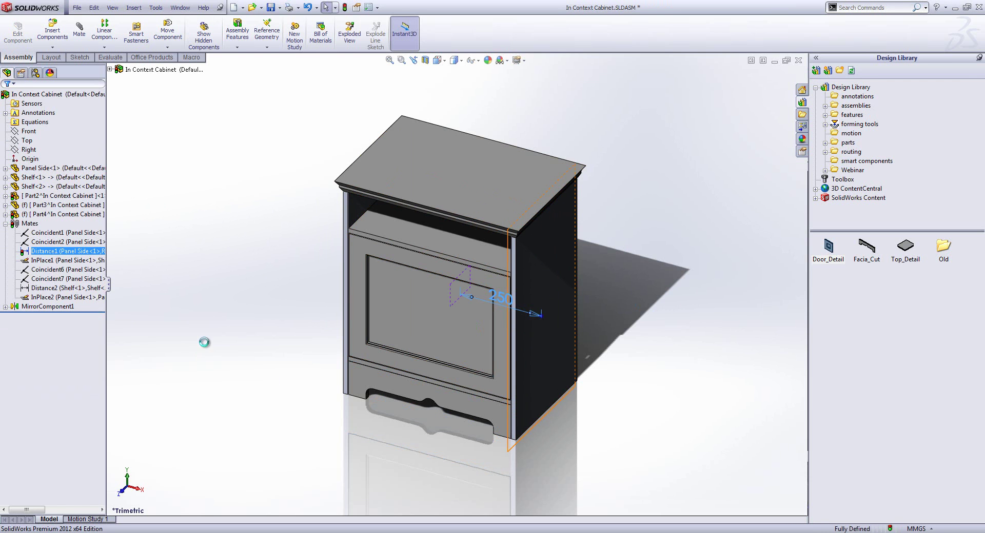
left_click(6, 224)
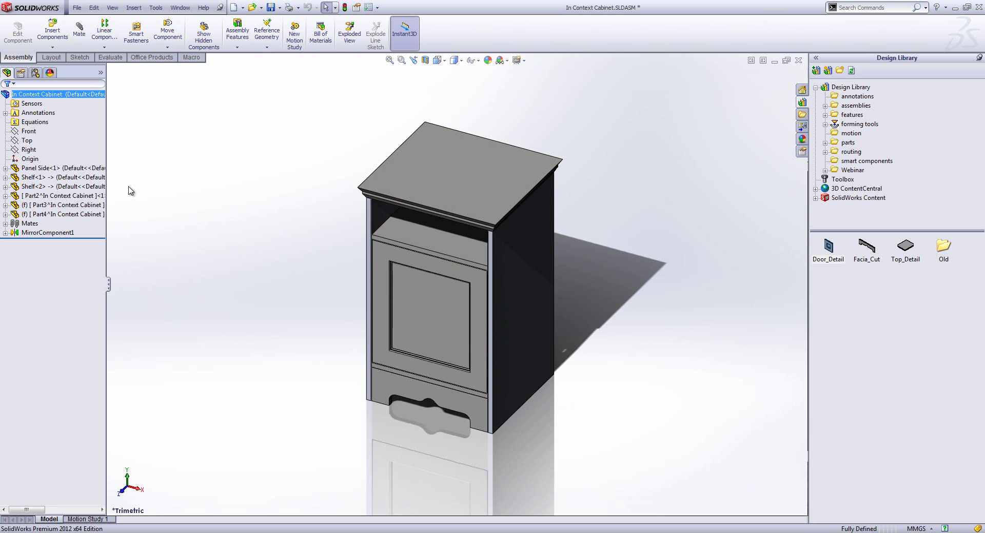
Step: Edit the door part, Part4, in context and start an Extruded Cut
left_click(53, 215)
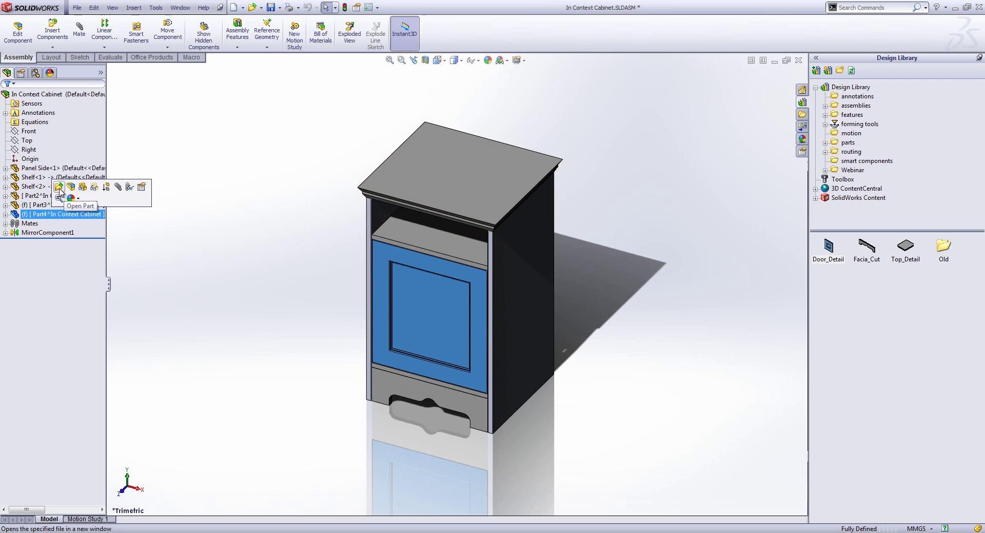
left_click(70, 188)
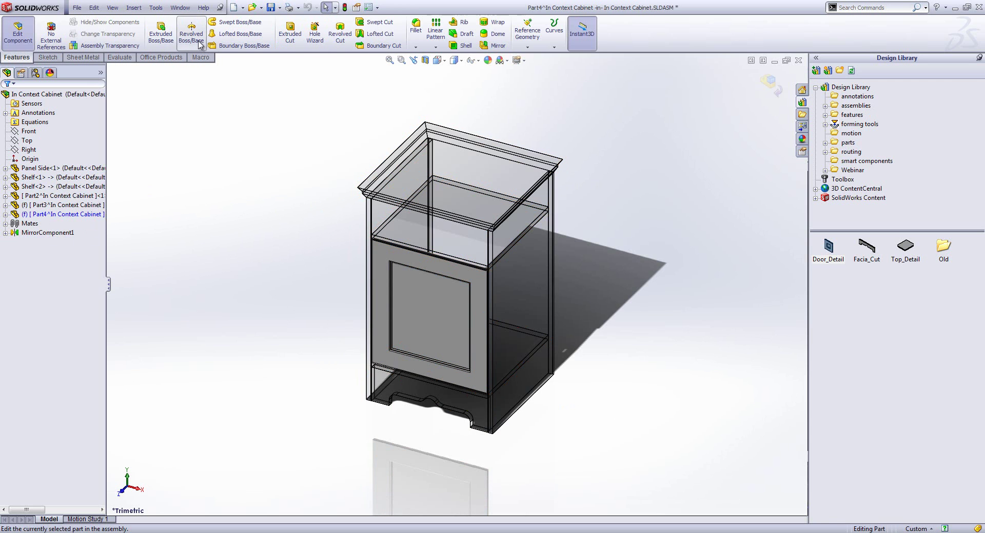
left_click(283, 39)
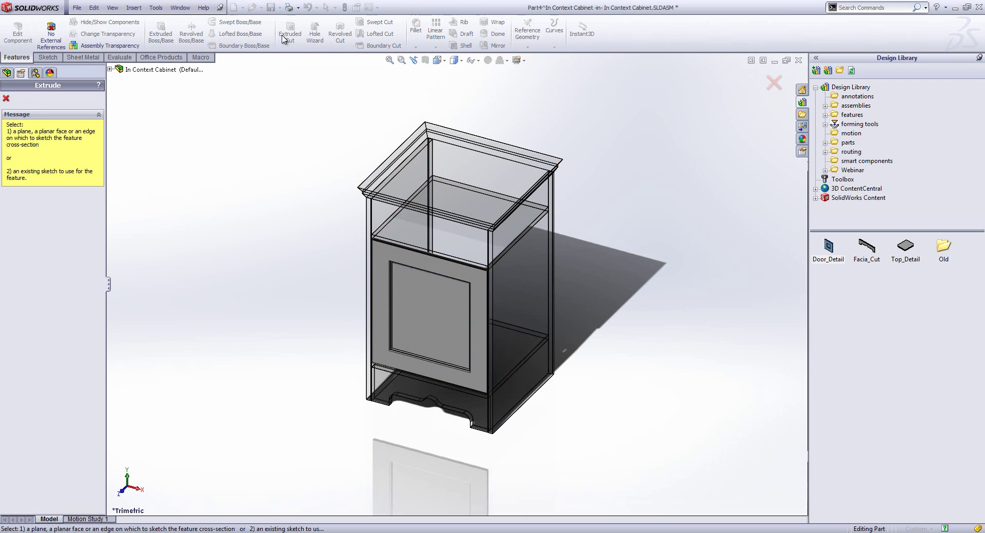
Step: Sketch a small circle near the right edge of the door frame face
left_click(479, 329)
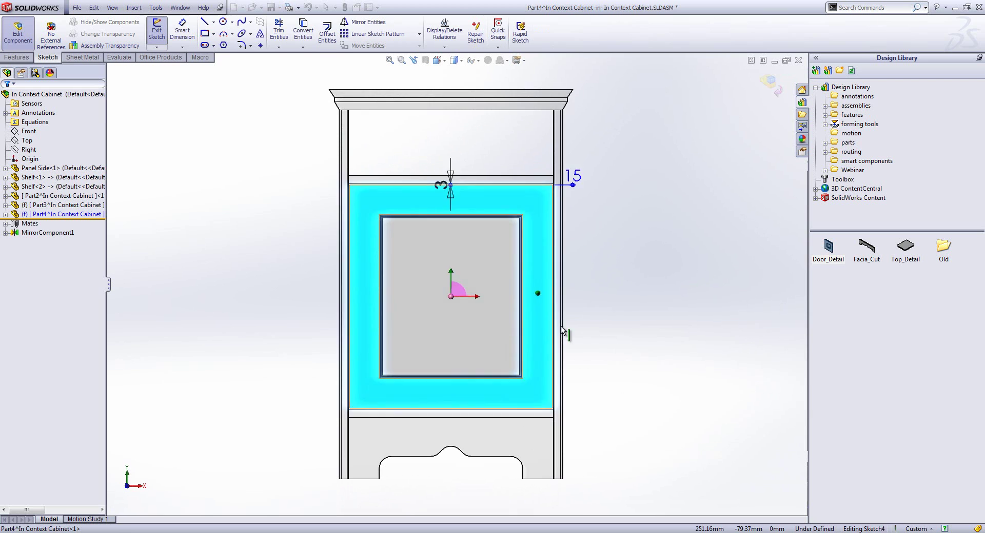
left_click(223, 22)
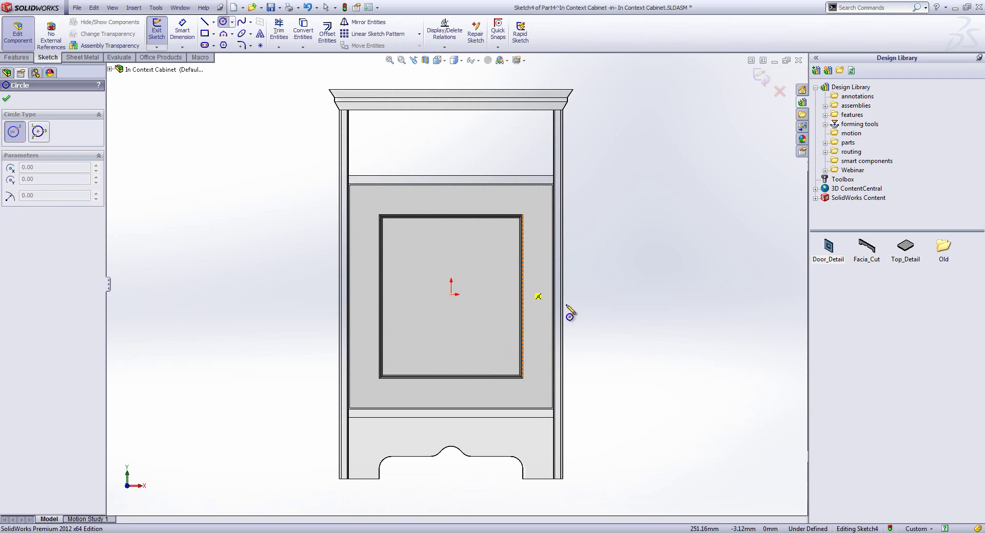
left_click(537, 294)
left_click(542, 305)
Step: Dimension the circle's diameter to 10 mm
key("s")
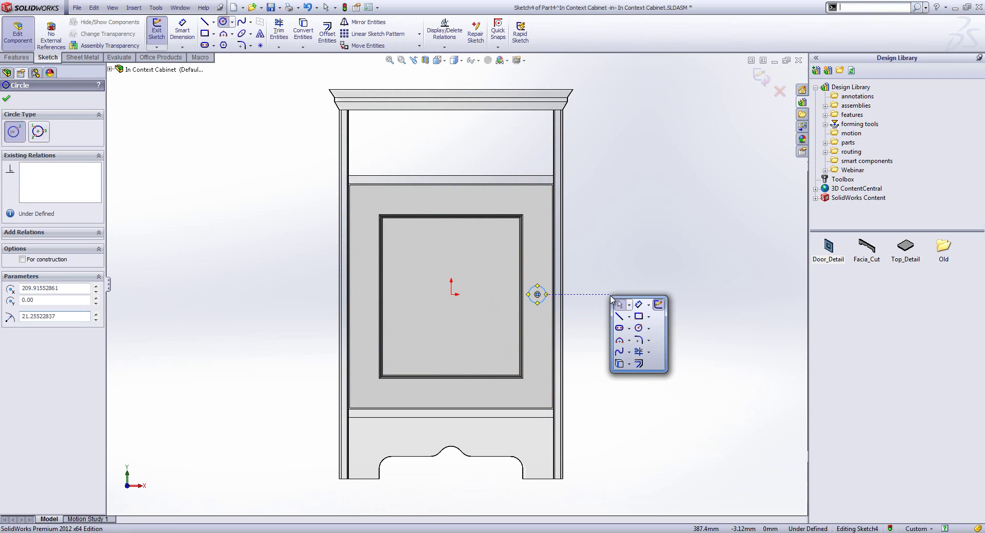
left_click(618, 306)
left_click(545, 294)
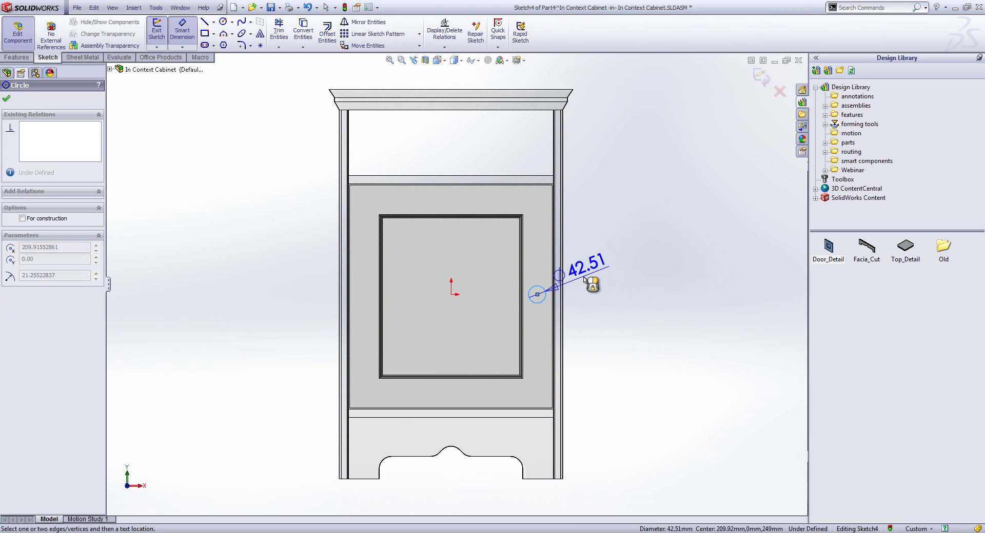
left_click(595, 276)
type("10.00mm")
key("Return")
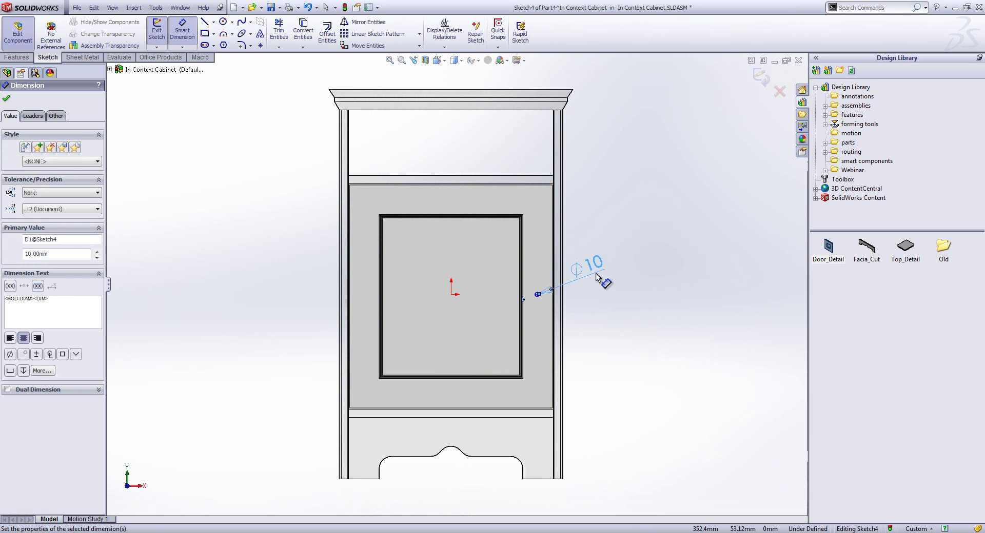
Step: Dimension the circle 35 mm from the door frame's vertical edge
left_click(537, 298)
scroll(539, 305, "up", 2)
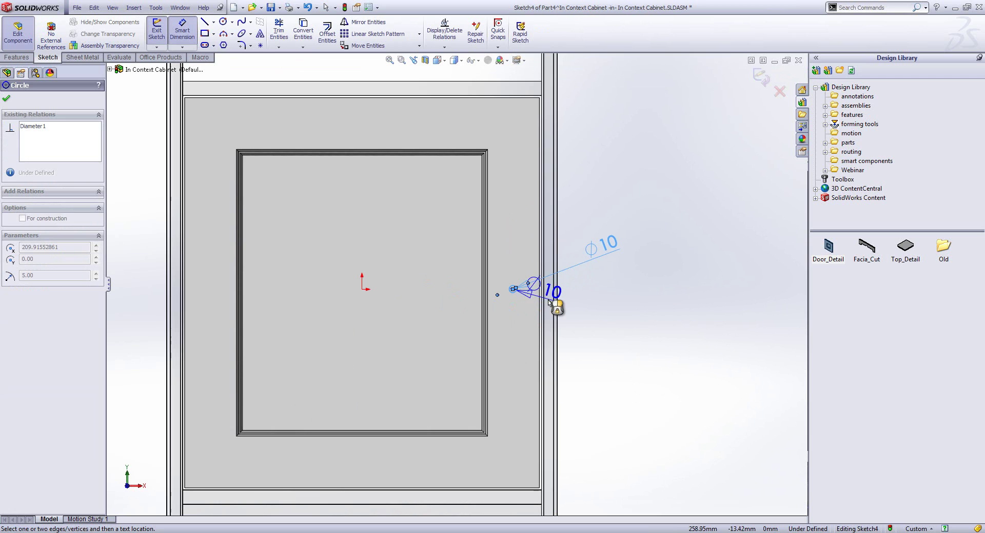
left_click(539, 308)
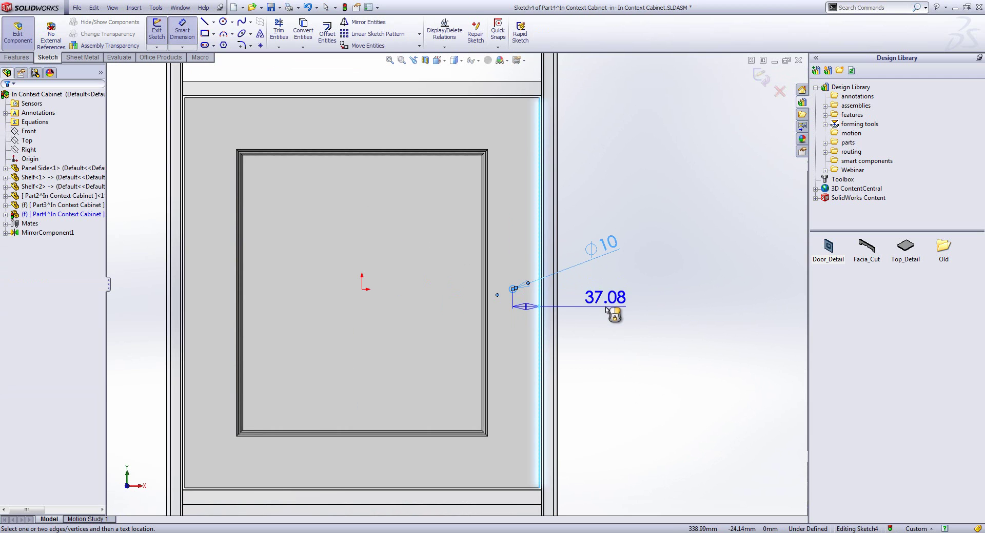
left_click(603, 308)
key("Return")
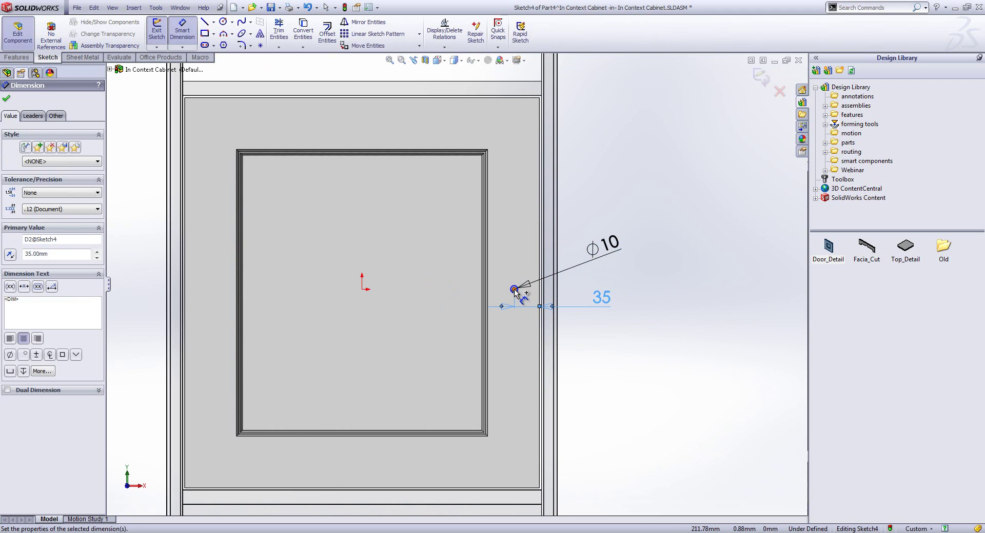
Step: Locate the circle 450 mm above the door's bottom edge and exit the sketch
left_click(514, 290)
scroll(557, 333, "down", 2)
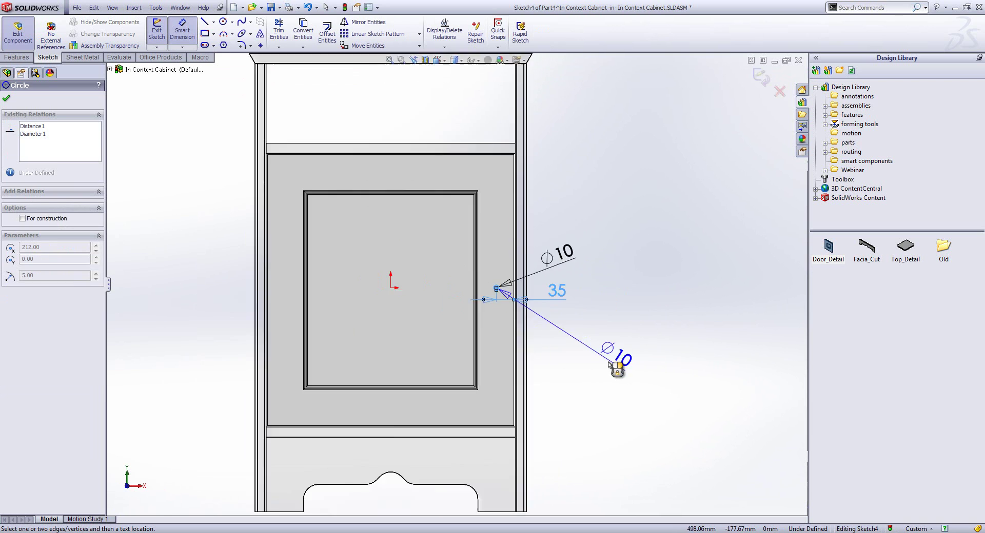
scroll(523, 431, "up", 2)
scroll(525, 445, "up", 2)
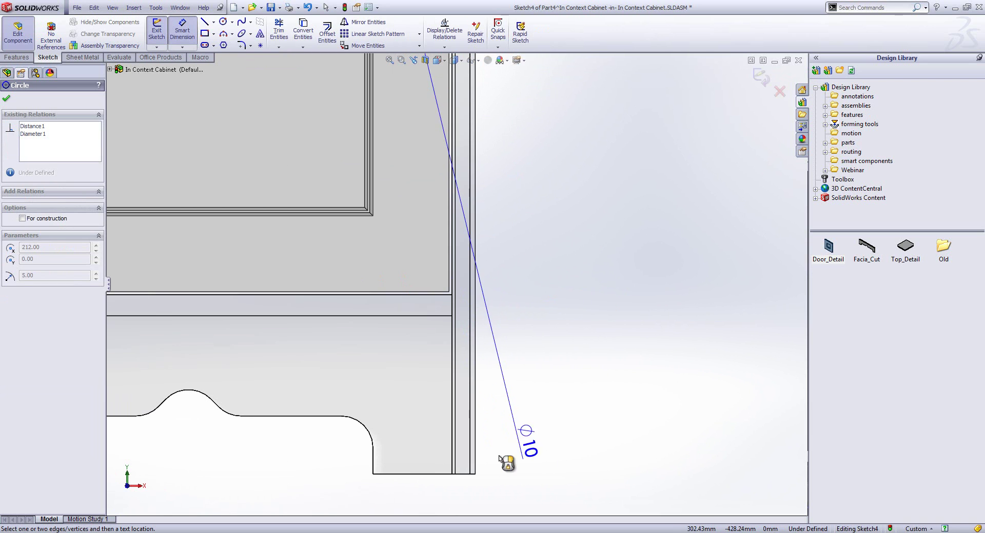
left_click(469, 475)
scroll(540, 413, "down", 2)
scroll(544, 389, "down", 1)
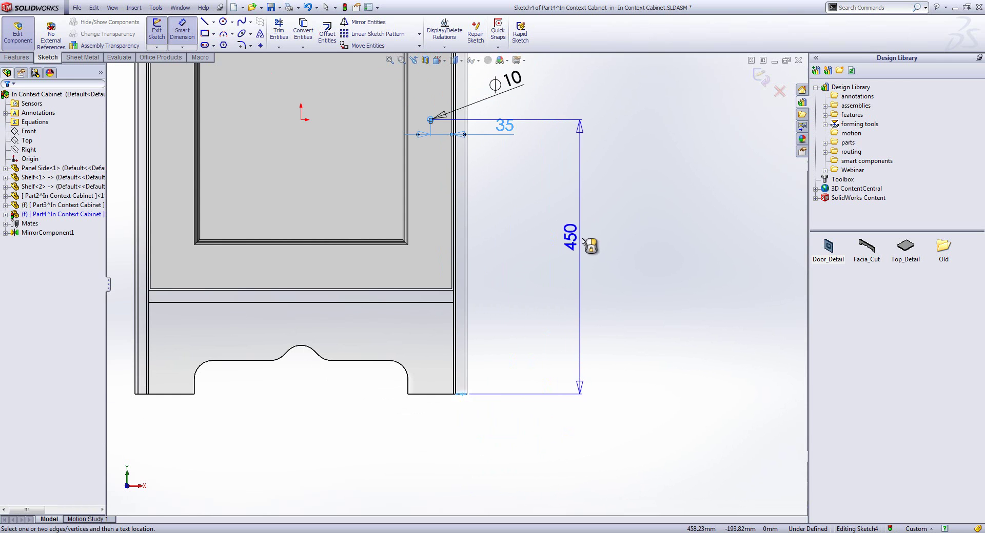
left_click(583, 238)
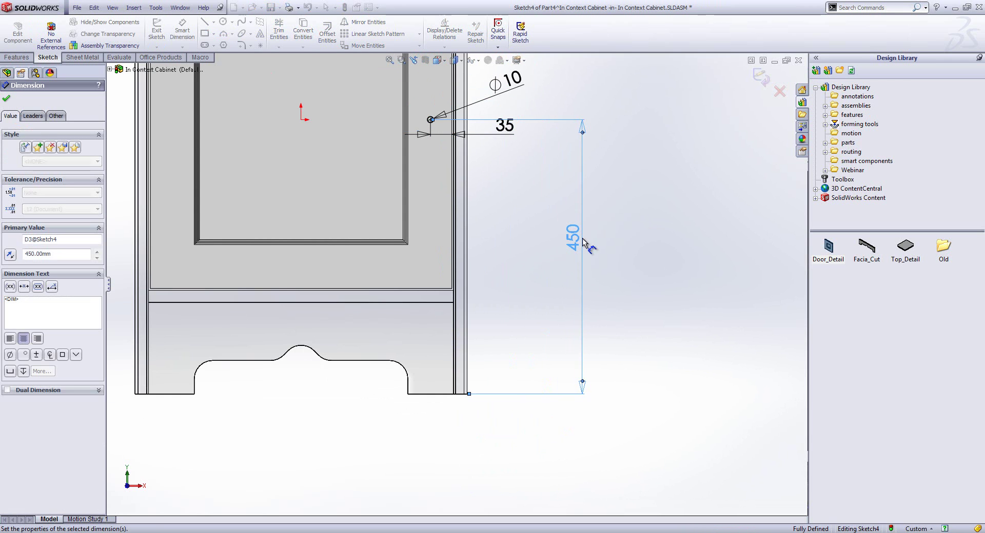
key("Return")
scroll(645, 194, "down", 2)
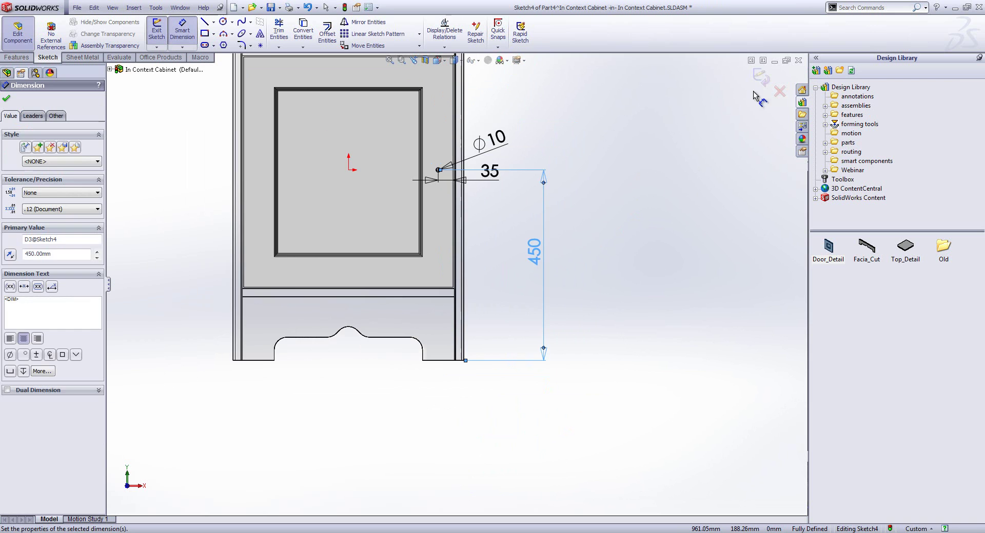
left_click(761, 77)
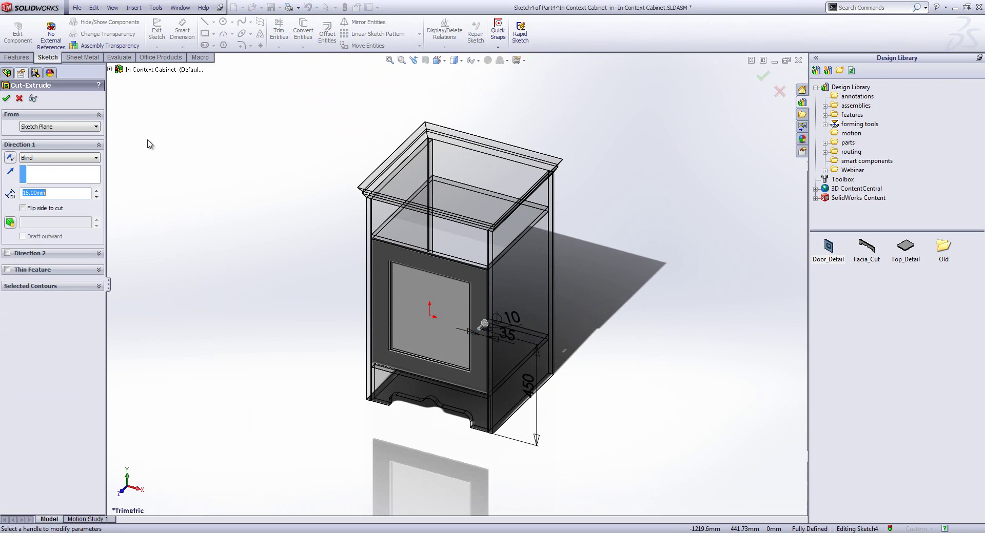
Step: Set the cut's end condition to Through All and apply it
left_click(28, 157)
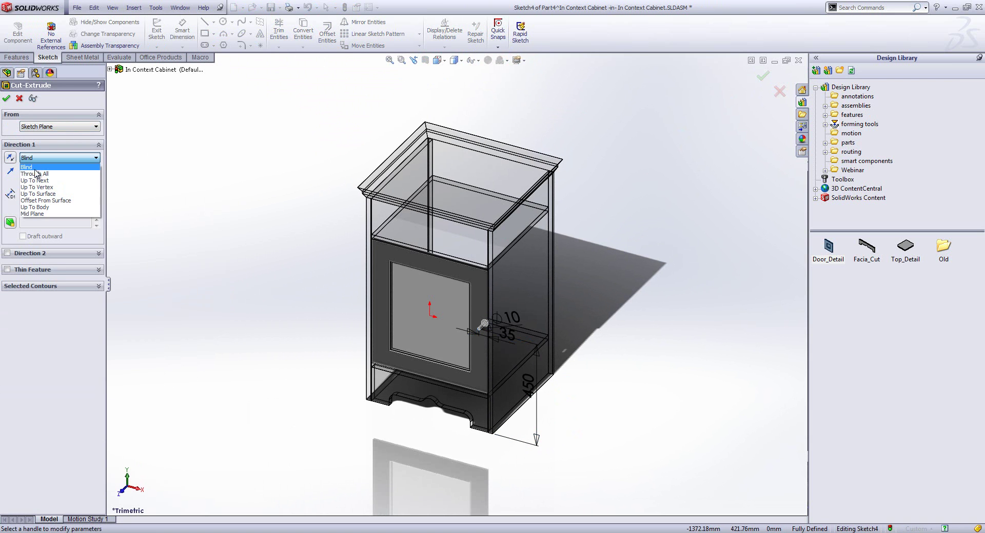
left_click(37, 173)
middle_click_drag(631, 360, 408, 316)
scroll(407, 317, "down", 8)
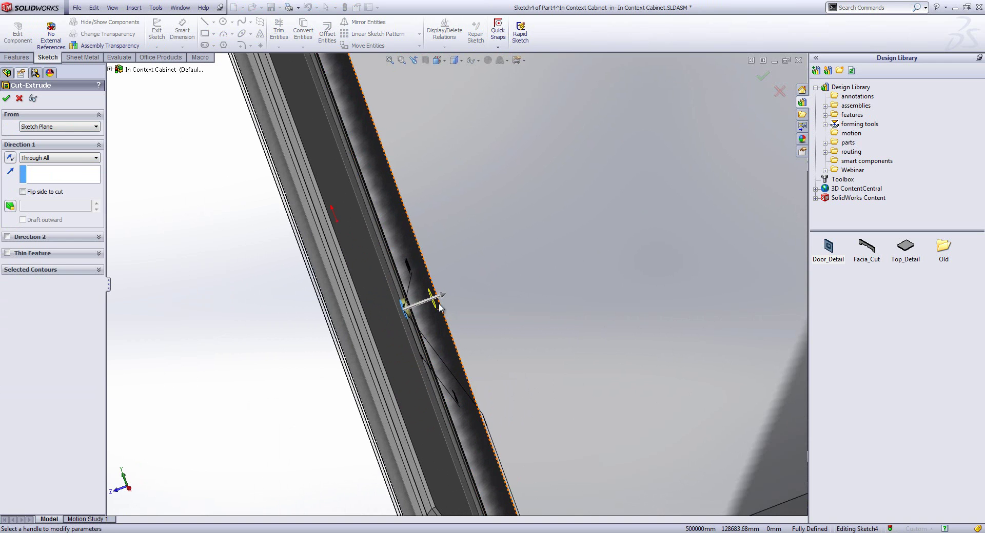
left_click(6, 98)
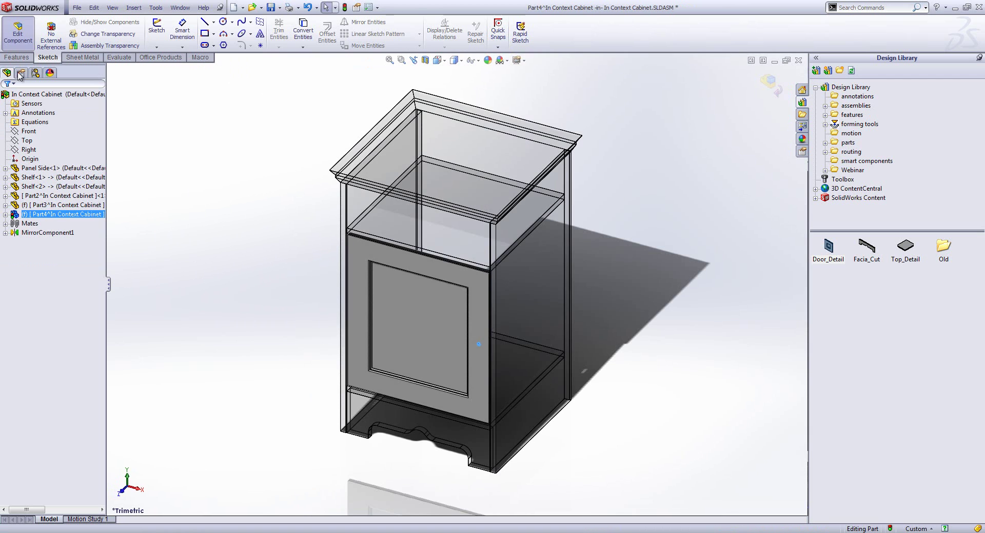
Step: Stop editing the door, save the cabinet, and try the Distance2 shelf mate at 350 mm
left_click(18, 32)
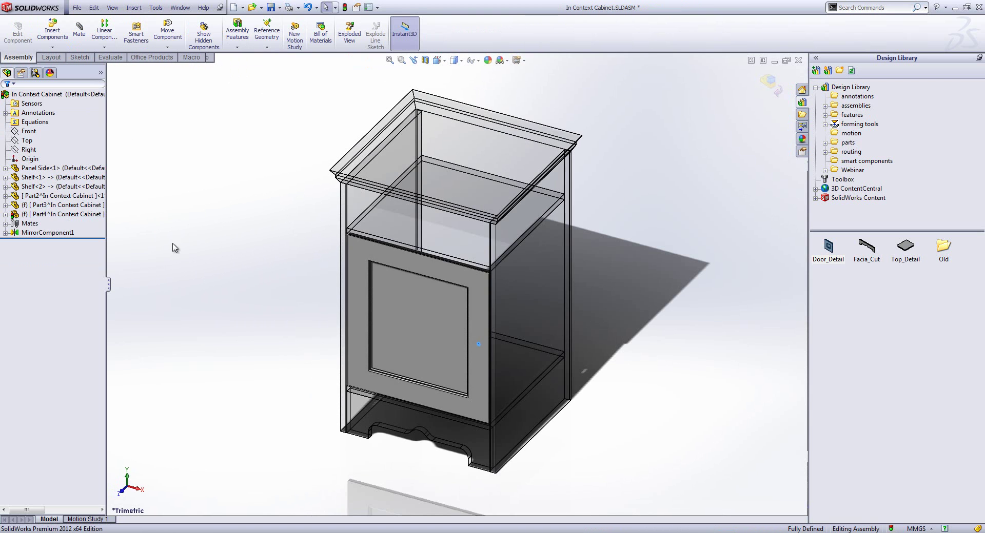
key("ctrl+s")
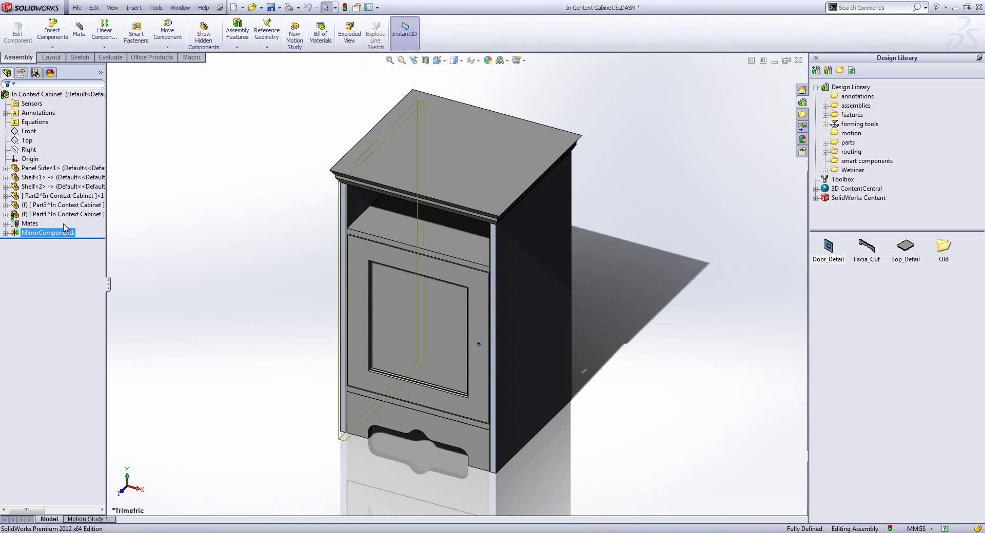
left_click(5, 224)
left_click(40, 288)
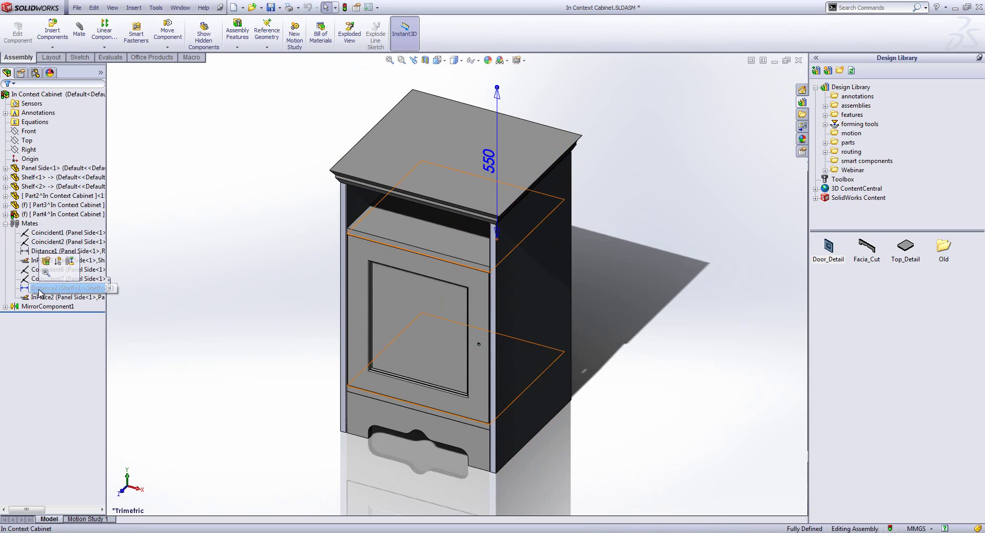
double_click(489, 162)
type("350")
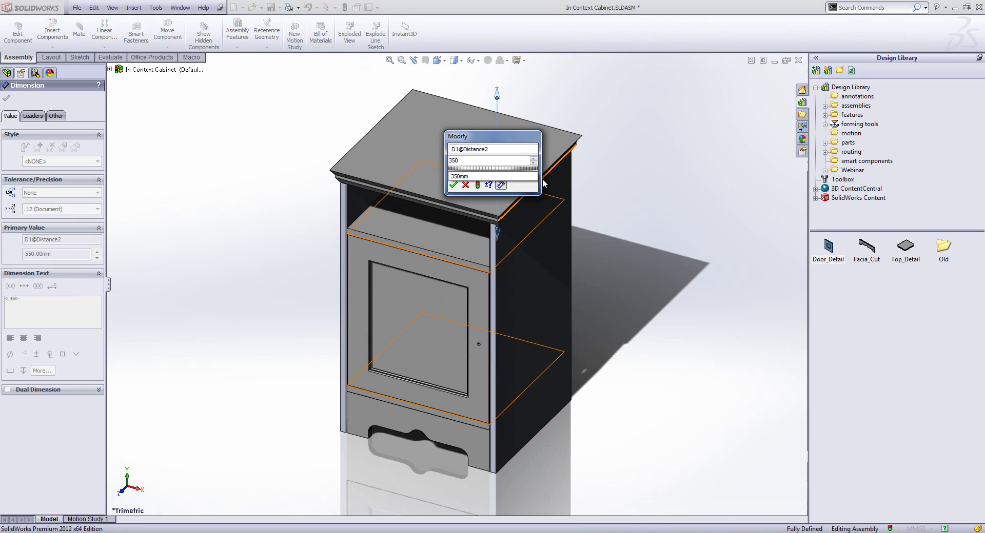
key("Return")
key("Escape")
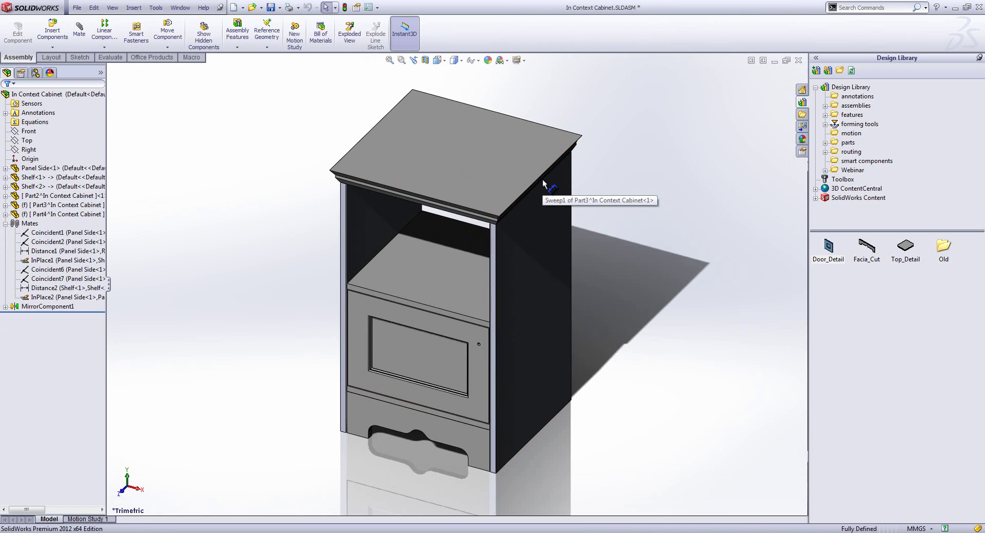
Step: Restore the Distance2 shelf distance to 550 mm
left_click(544, 182)
left_click(51, 288)
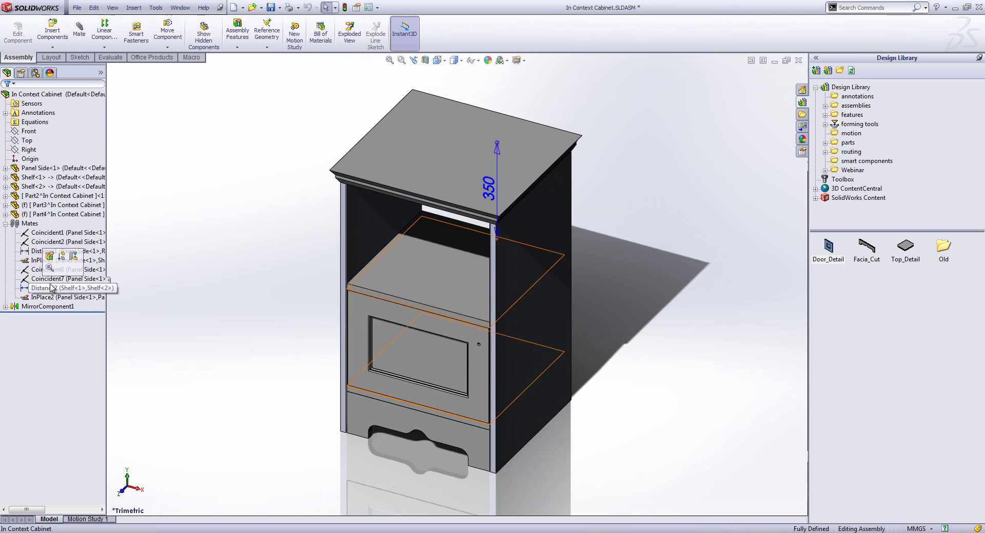
double_click(502, 190)
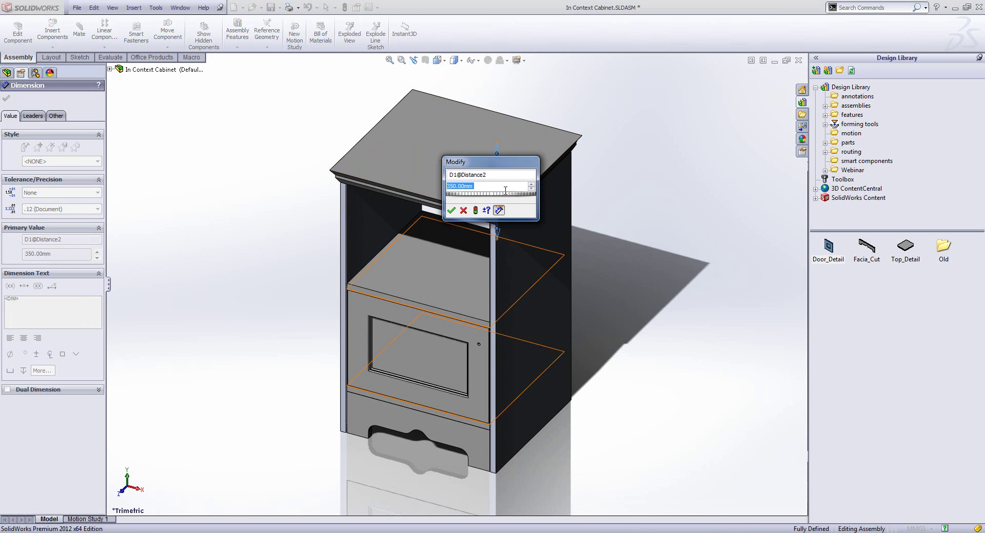
type("550")
key("Return")
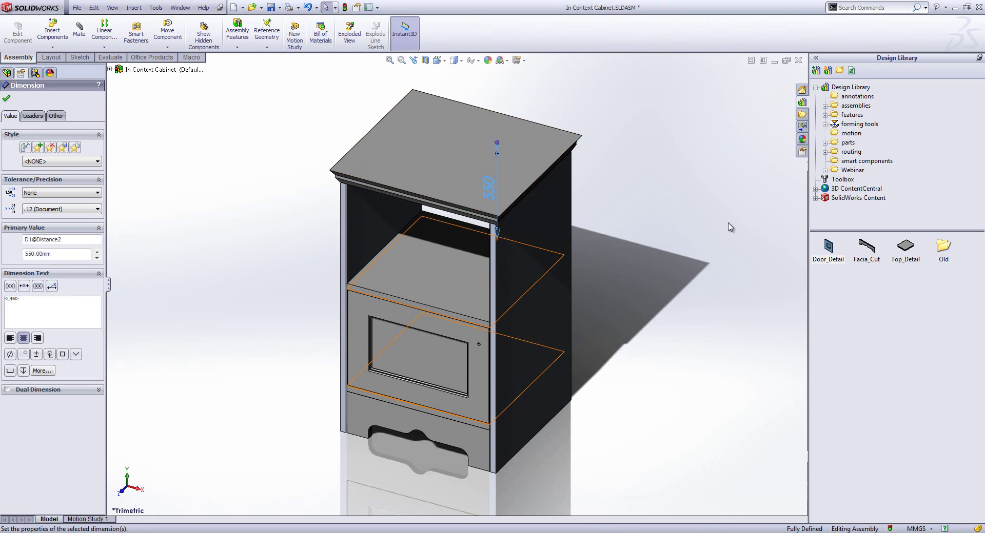
left_click(617, 229)
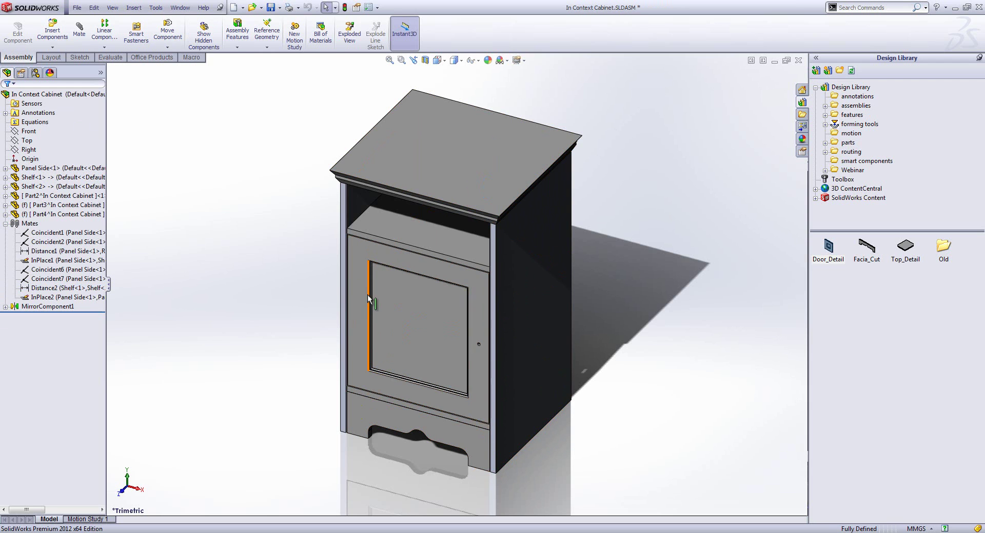
Step: Open the door Part4 in its own window and orbit to its side edge
right_click(361, 279)
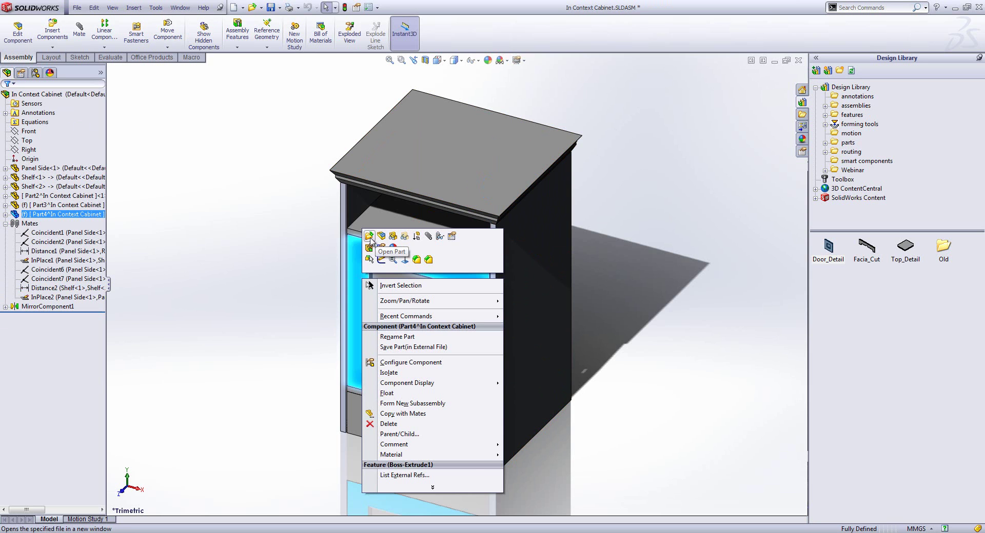
left_click(369, 236)
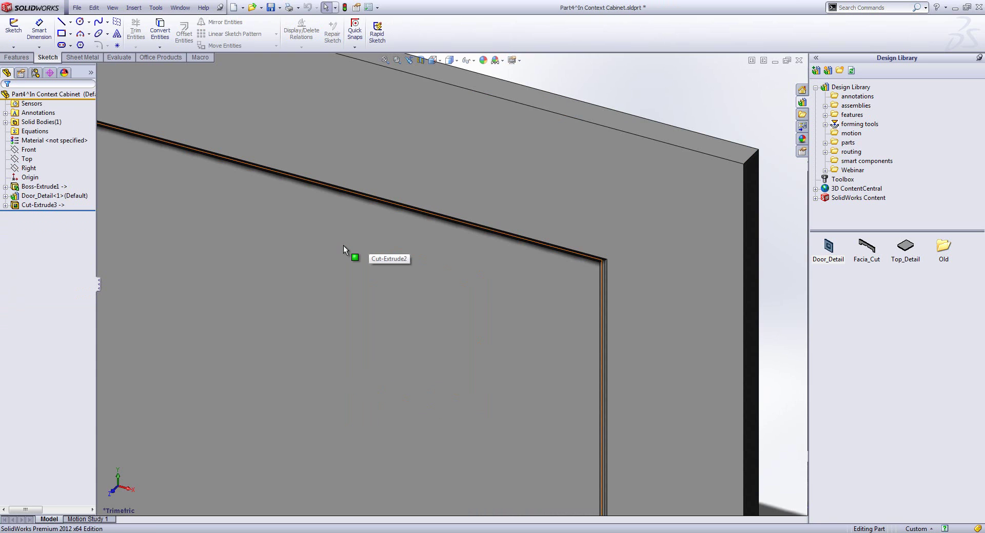
key("f")
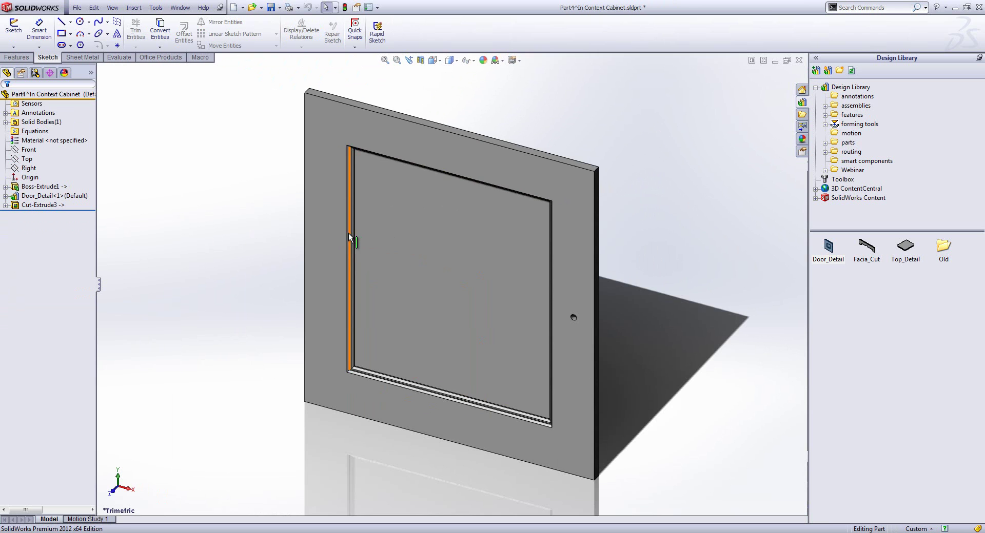
middle_click_drag(347, 235, 182, 114)
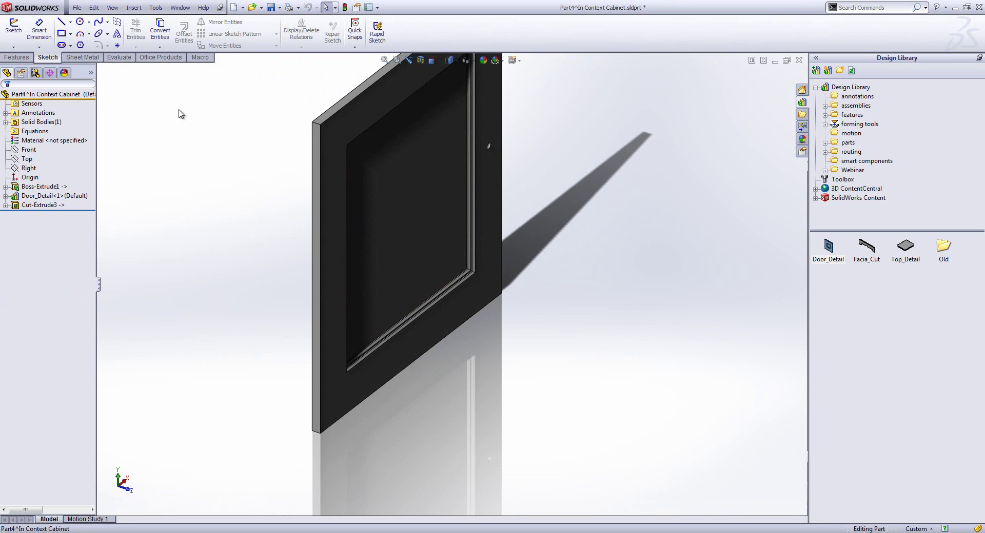
left_click(17, 57)
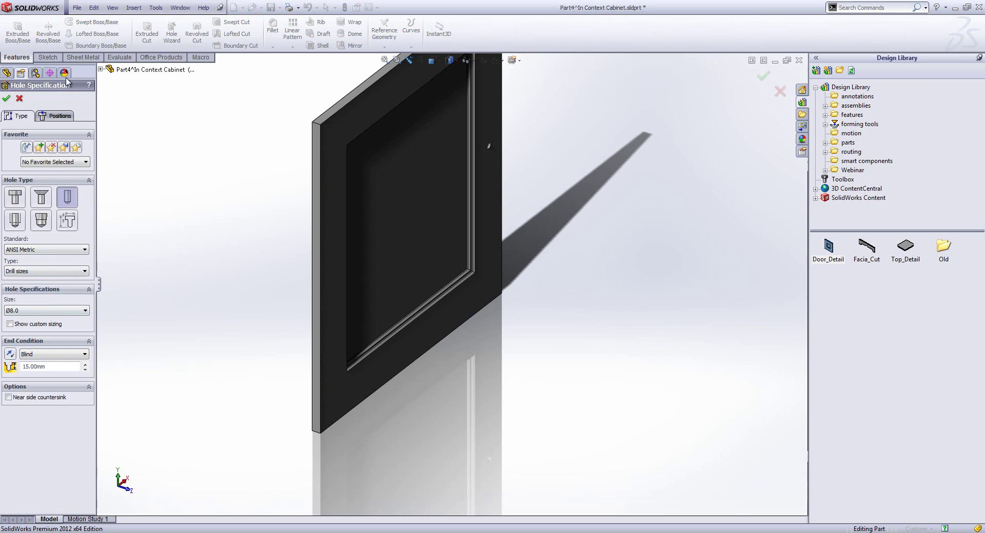
Step: Place two hole centres on the door edge and space them 20 mm apart
left_click(60, 116)
left_click(314, 154)
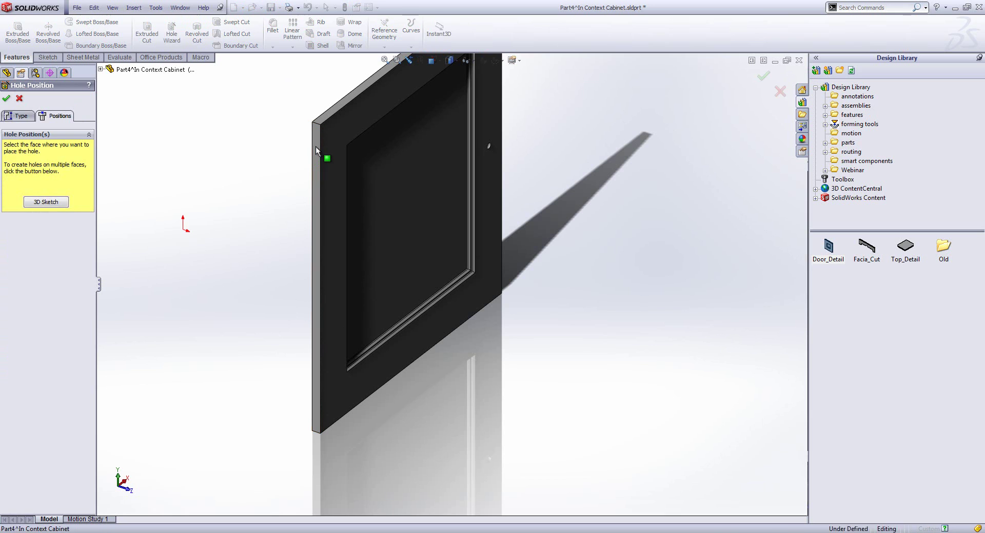
left_click(317, 175)
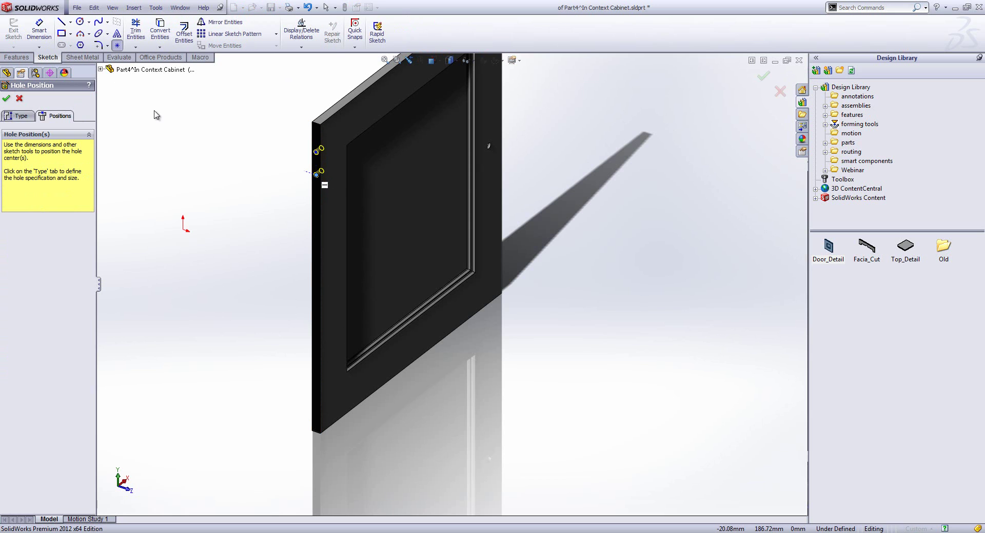
left_click(39, 28)
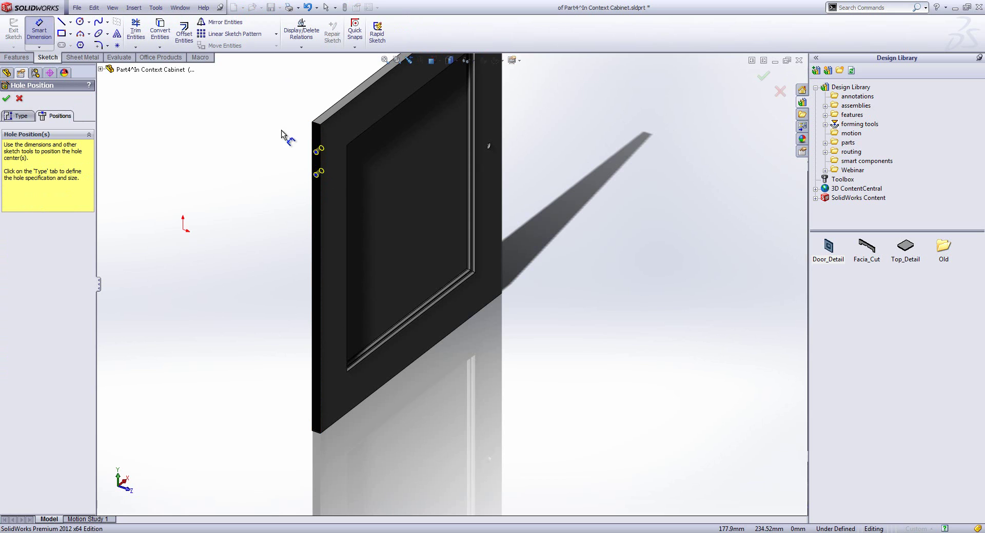
left_click(316, 152)
left_click(316, 173)
left_click(279, 158)
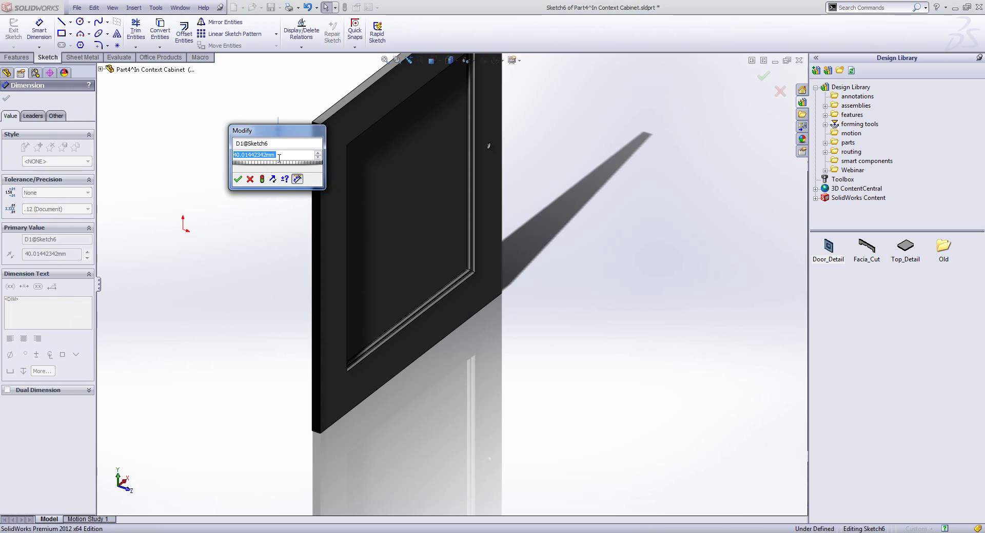
type("20")
key("Return")
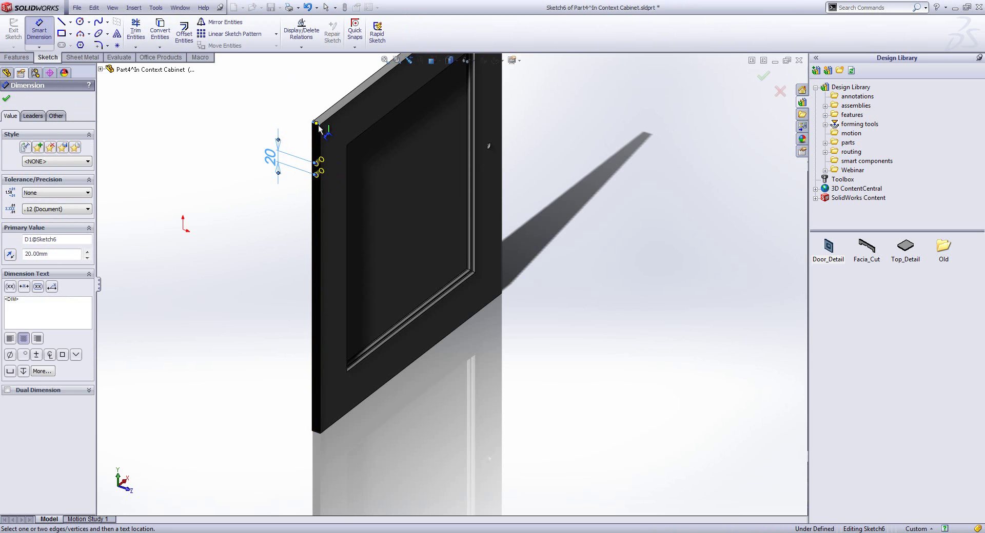
Step: Dimension the holes 75 mm from the door's top corner
left_click(315, 163)
left_click(310, 121)
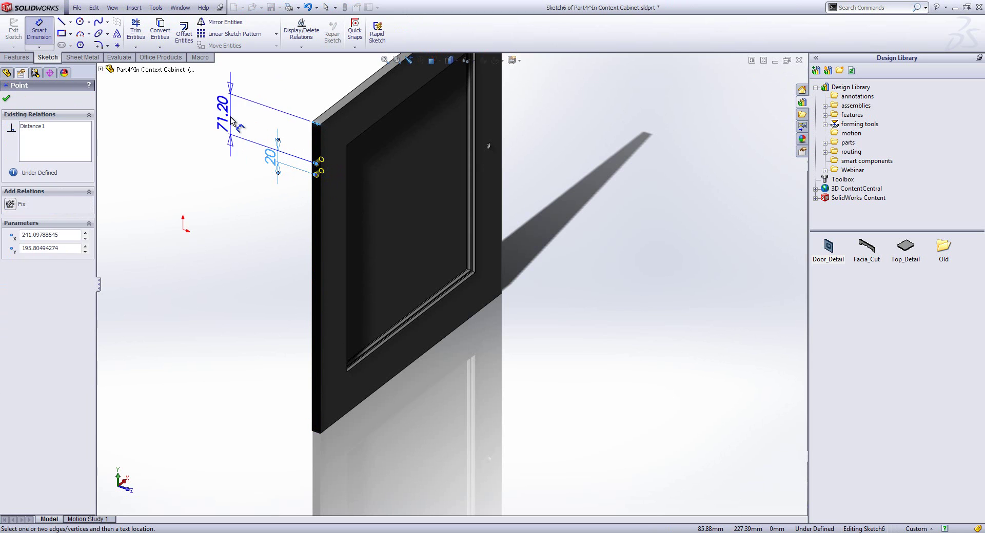
left_click(232, 119)
type("75")
key("Return")
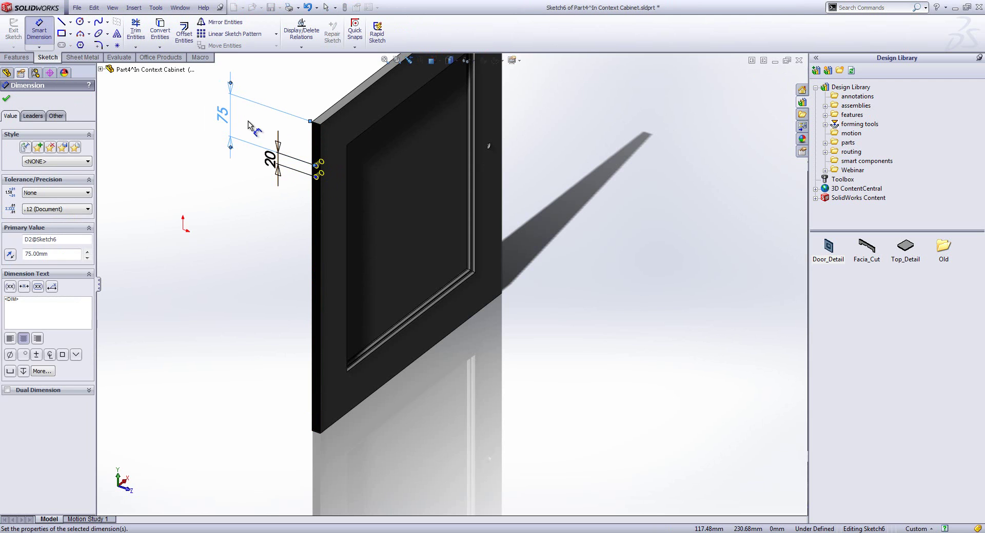
Step: Make the hole points vertical and complete the Ø8.0 hole feature
right_click(250, 121)
left_click(267, 126)
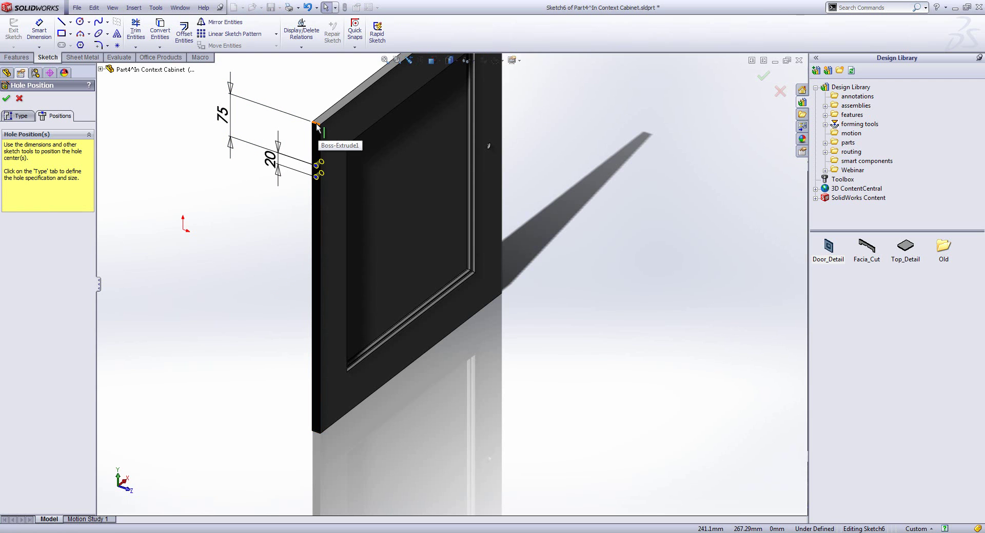
right_click(318, 158)
left_click(334, 155)
left_click(315, 165, "ctrl")
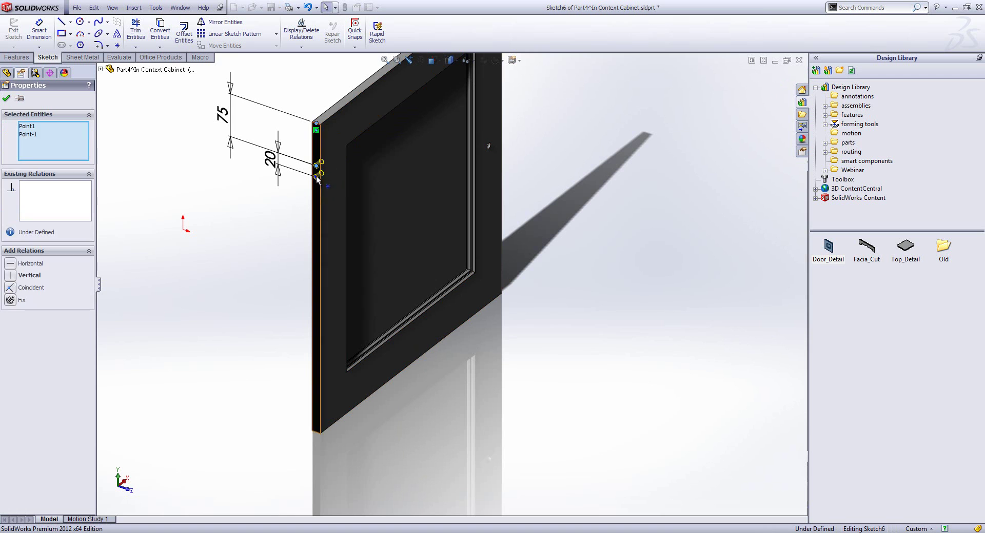
left_click(28, 275)
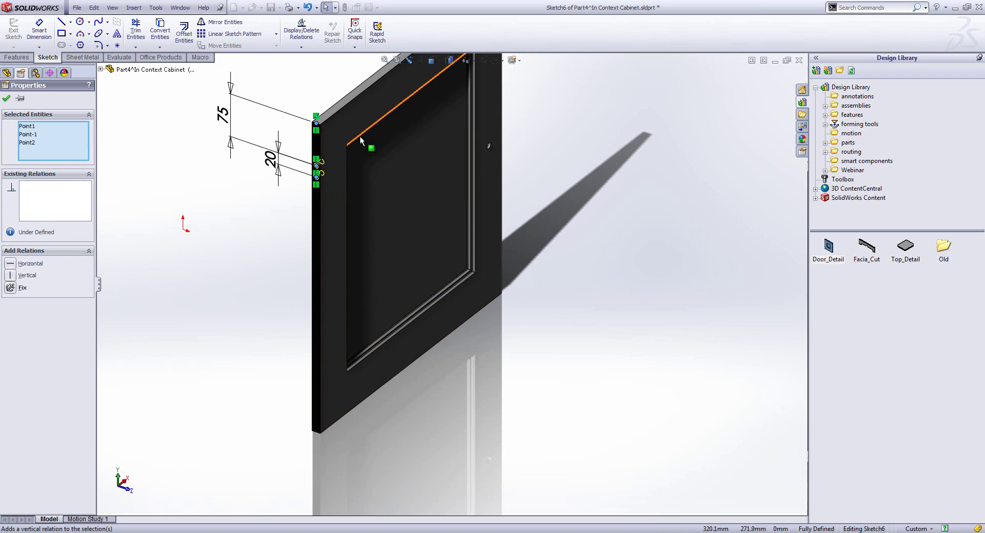
left_click(10, 98)
left_click(9, 98)
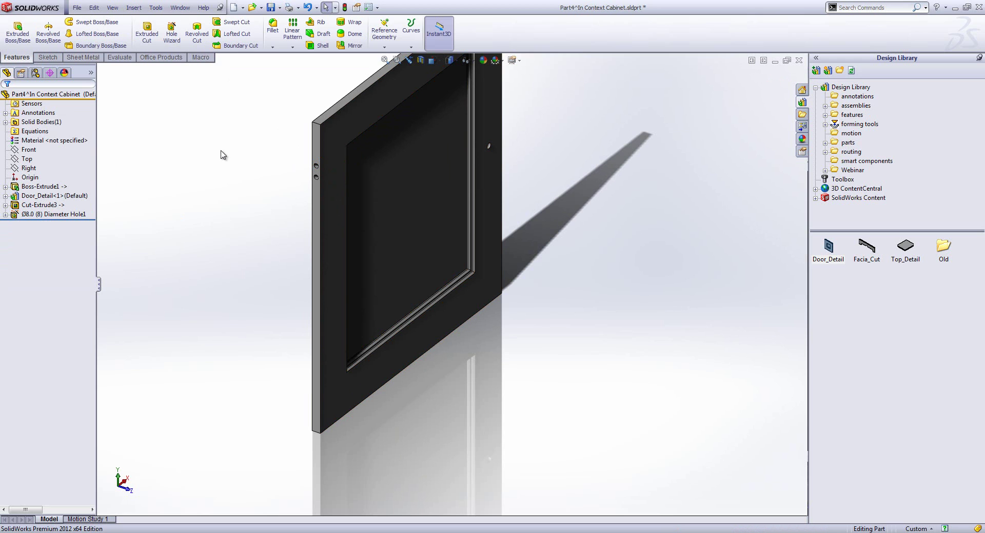
Step: Save the door part, close it, and rebuild the cabinet assembly
left_click(270, 8)
left_click(798, 60)
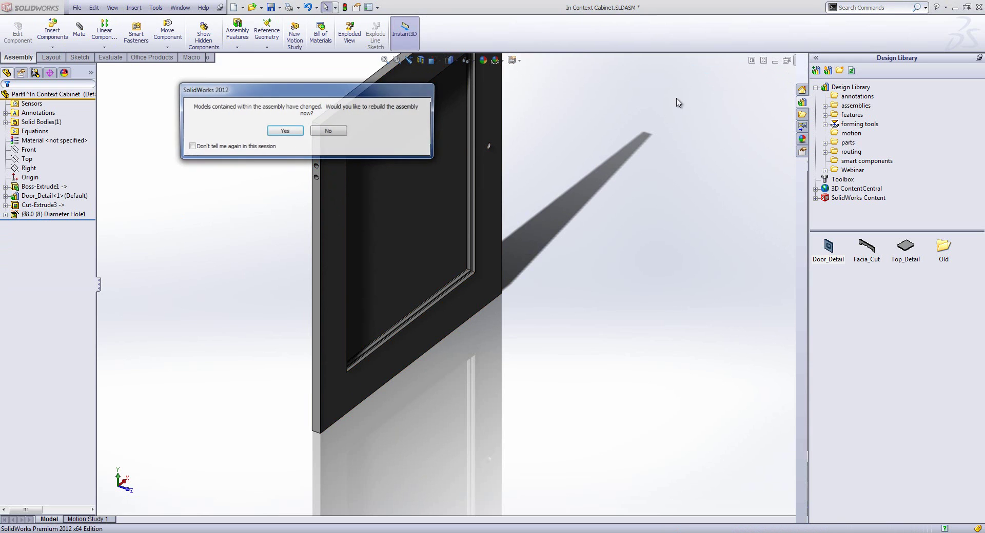
left_click(285, 131)
scroll(398, 298, "down", 6)
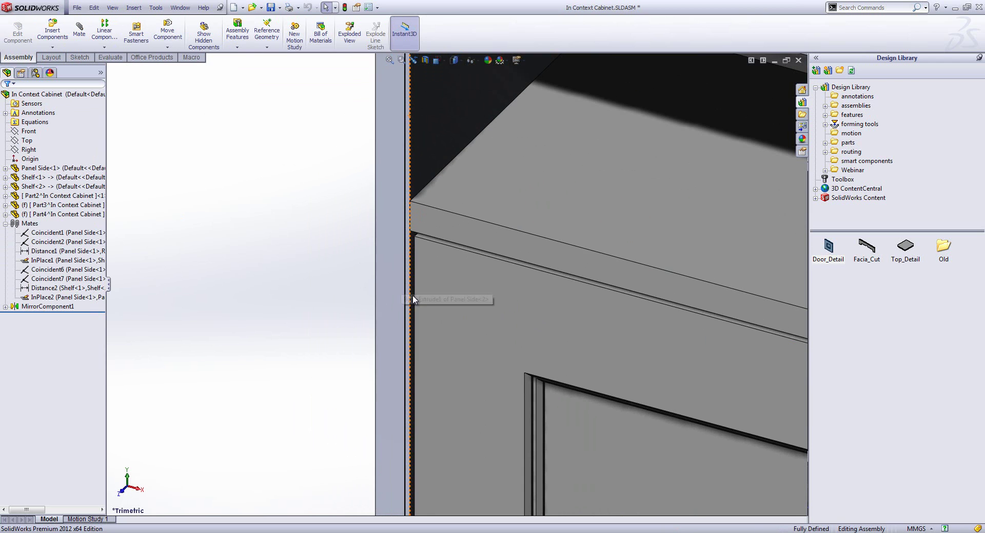
Step: Make the door panel transparent, then opaque again
right_click(454, 359)
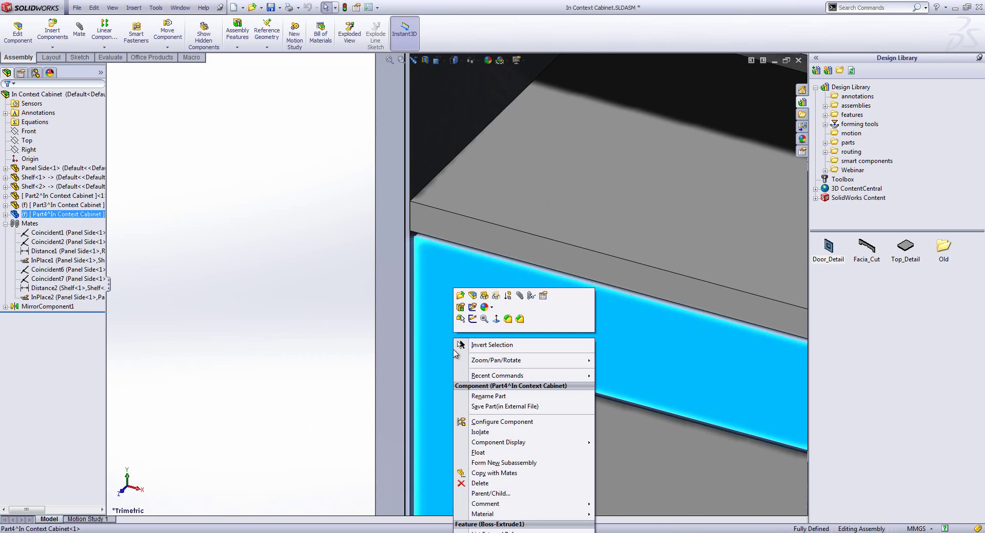
left_click(493, 297)
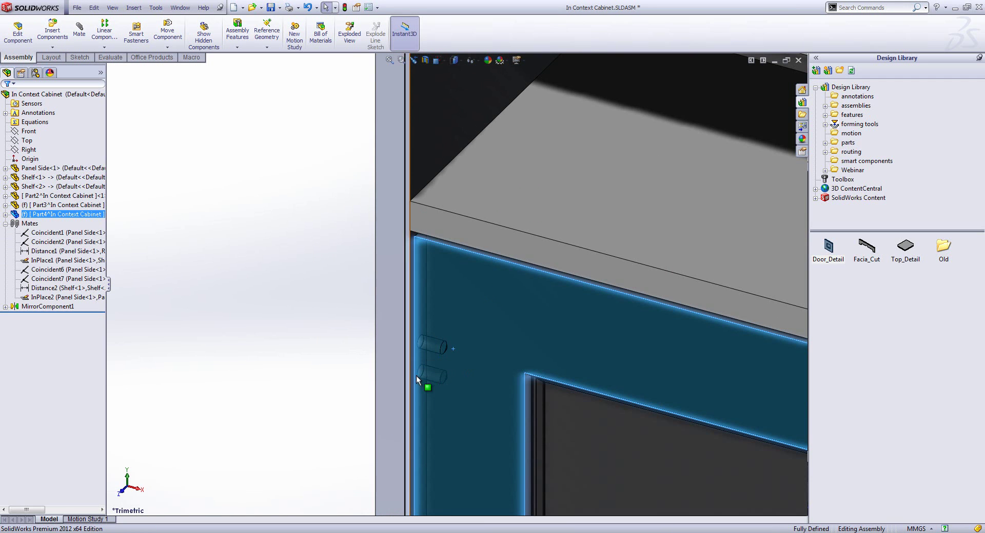
right_click(460, 324)
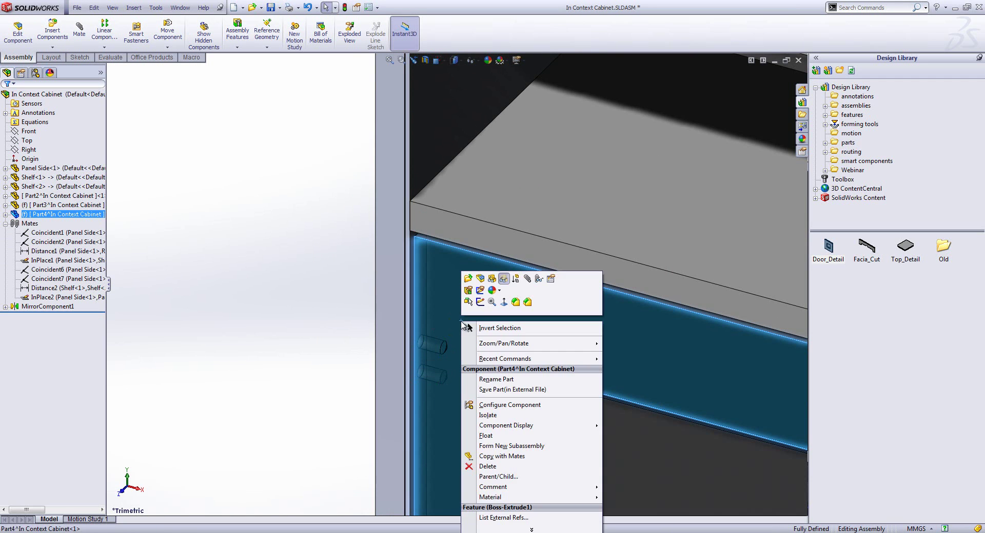
left_click(507, 280)
Step: Edit the side panel Panel Side<2> in context within the assembly
left_click(396, 313)
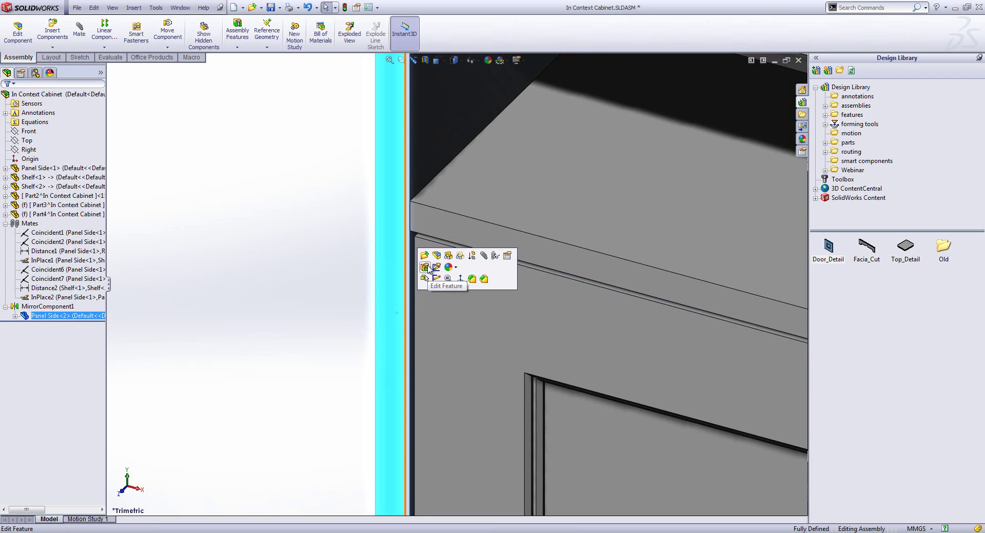
left_click(443, 259)
scroll(426, 323, "up", 3)
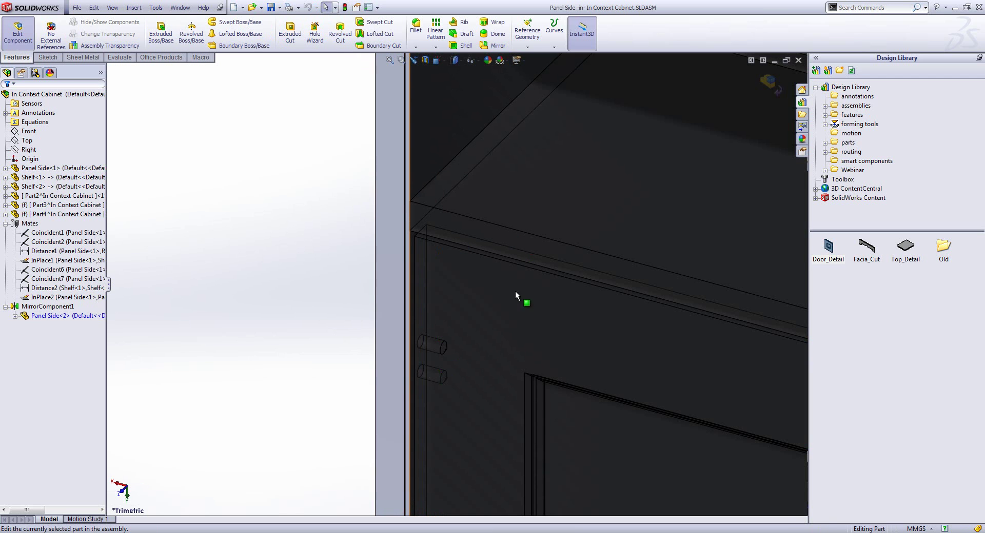
scroll(516, 347, "up", 3)
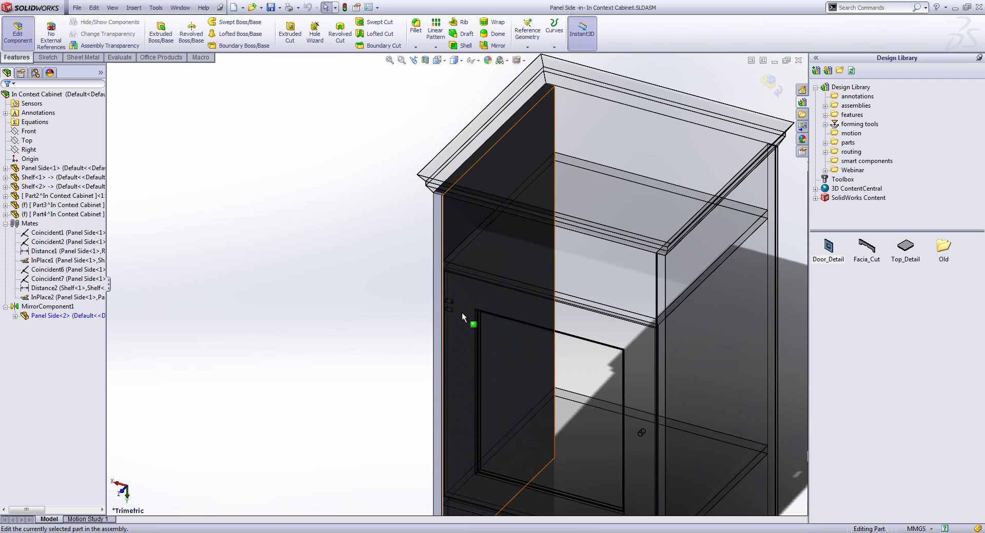
scroll(462, 310, "down", 5)
scroll(456, 309, "down", 2)
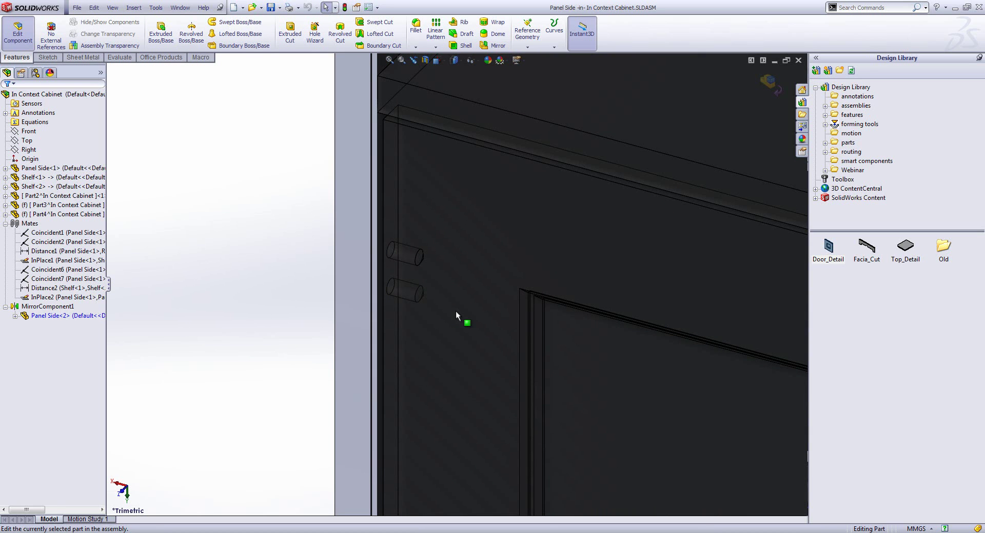
Step: Start an extruded cut on the side panel face and draw a rectangle over the hinge holes
left_click(291, 34)
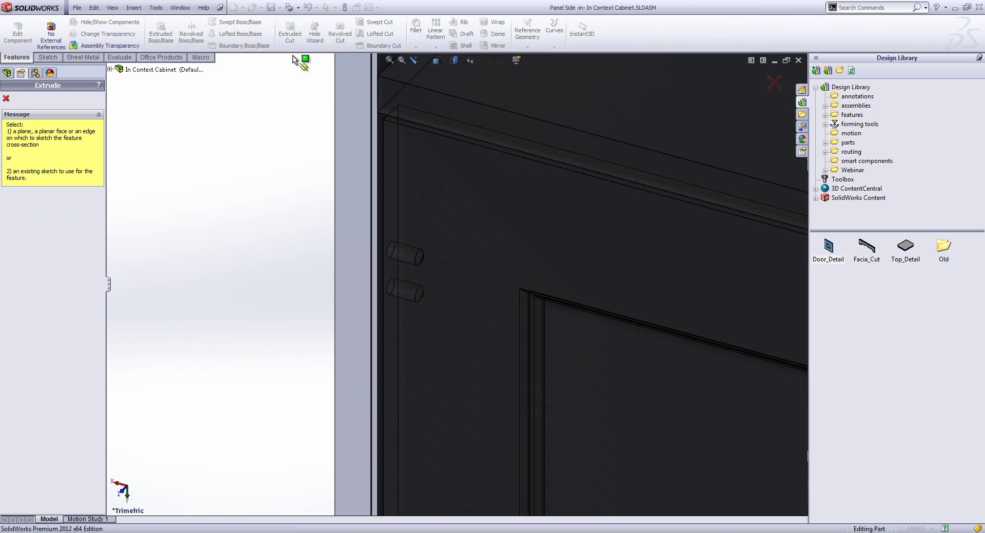
left_click(382, 244)
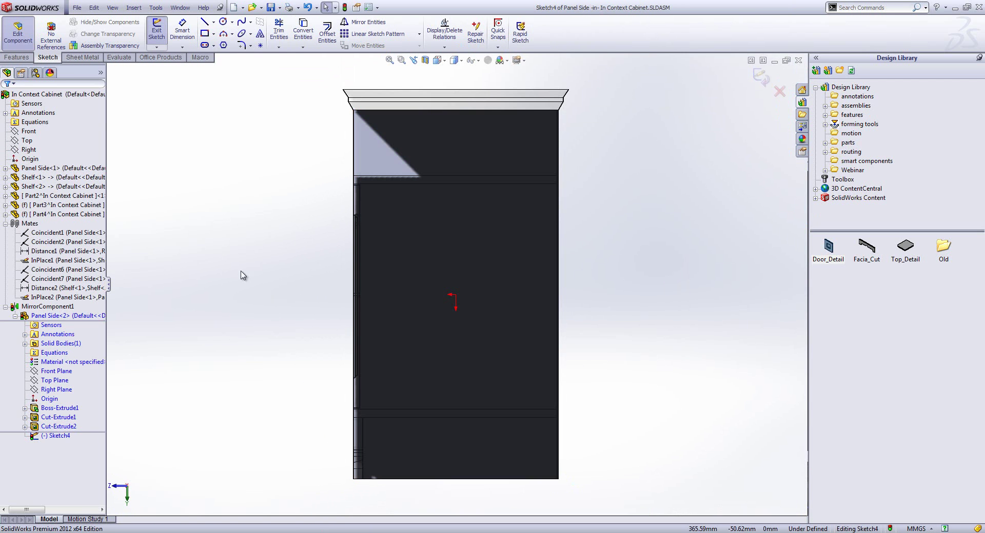
key("l")
key("ctrl+shift+z")
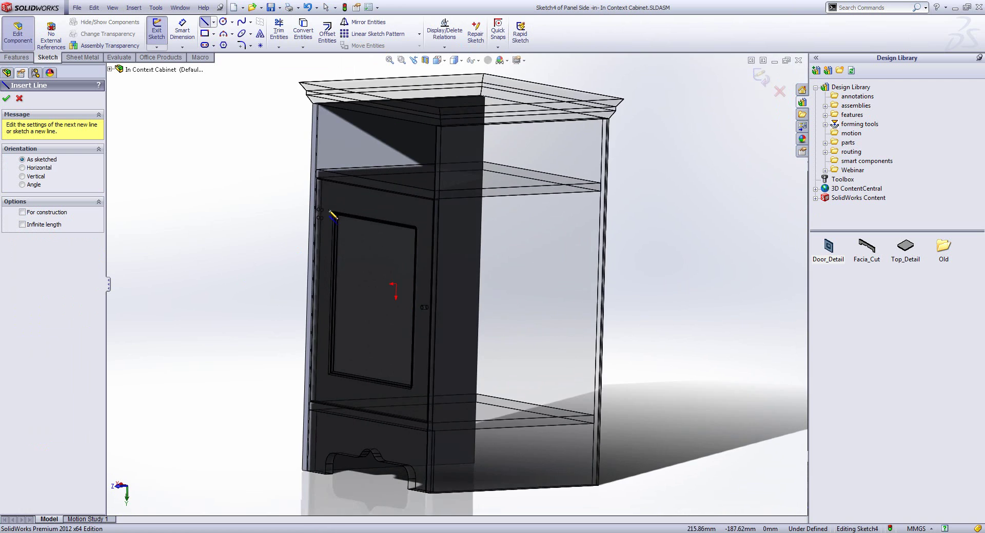
scroll(332, 215, "down", 5)
key("s")
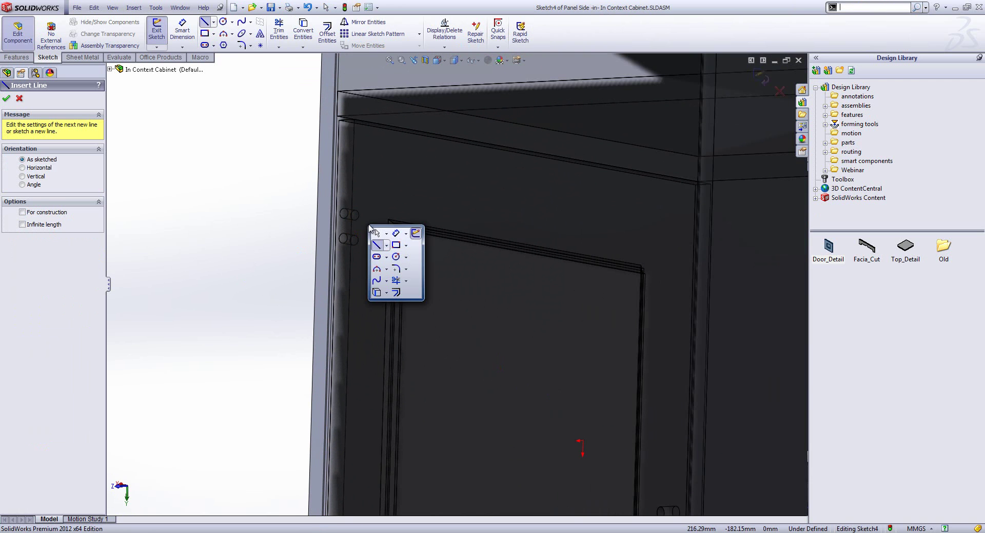
left_click(395, 245)
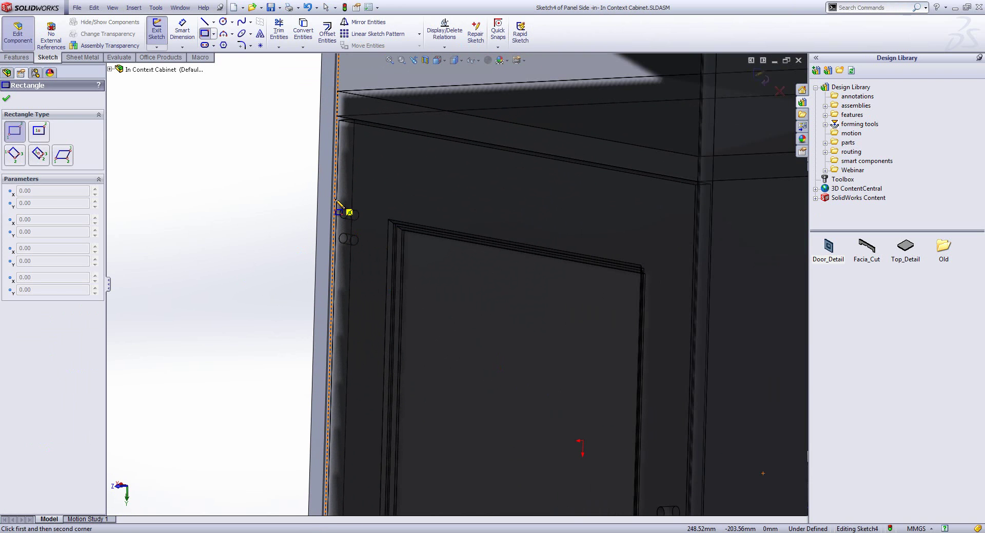
left_click_drag(336, 200, 367, 271)
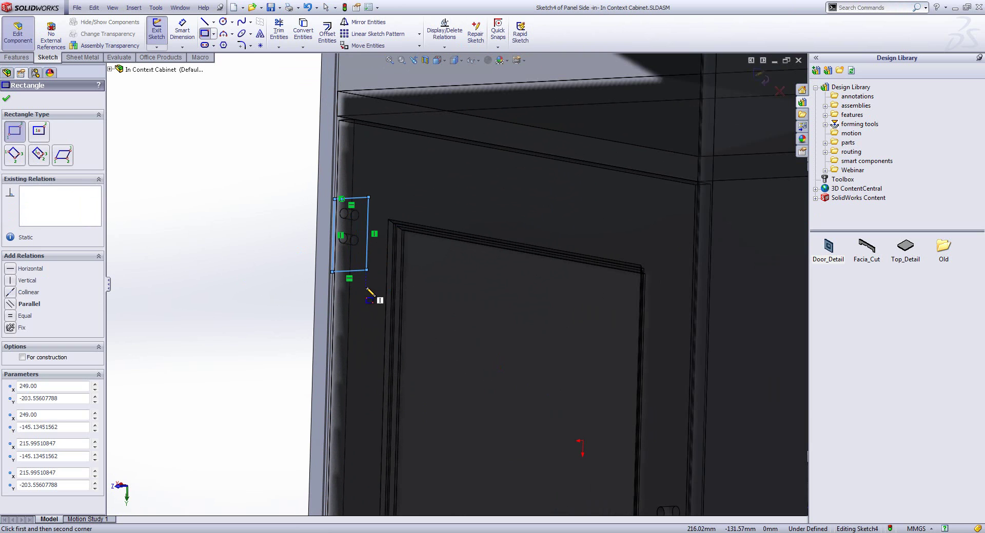
Step: Dimension the rectangle's top line with a 10 mm vertical offset
key("s")
left_click(406, 313)
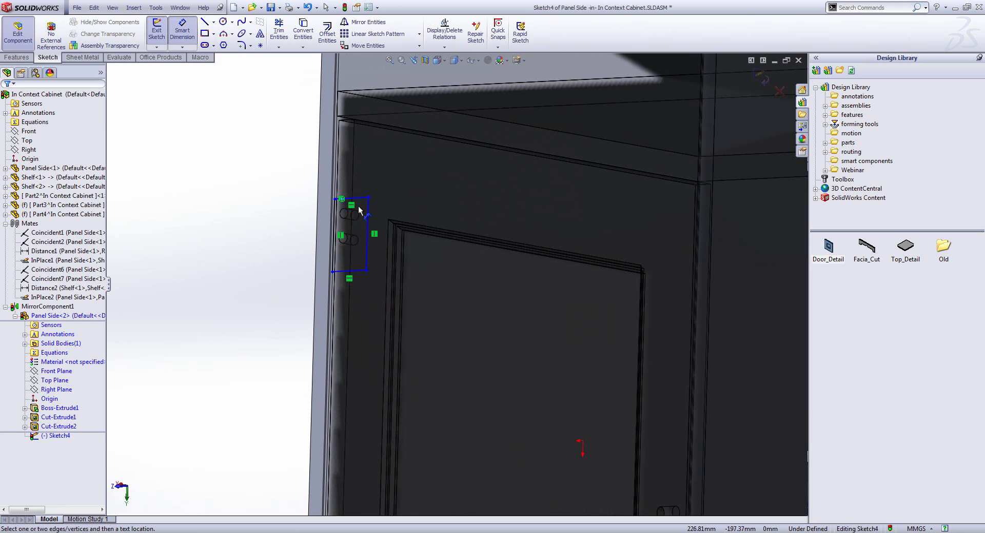
left_click(360, 203)
left_click(343, 214)
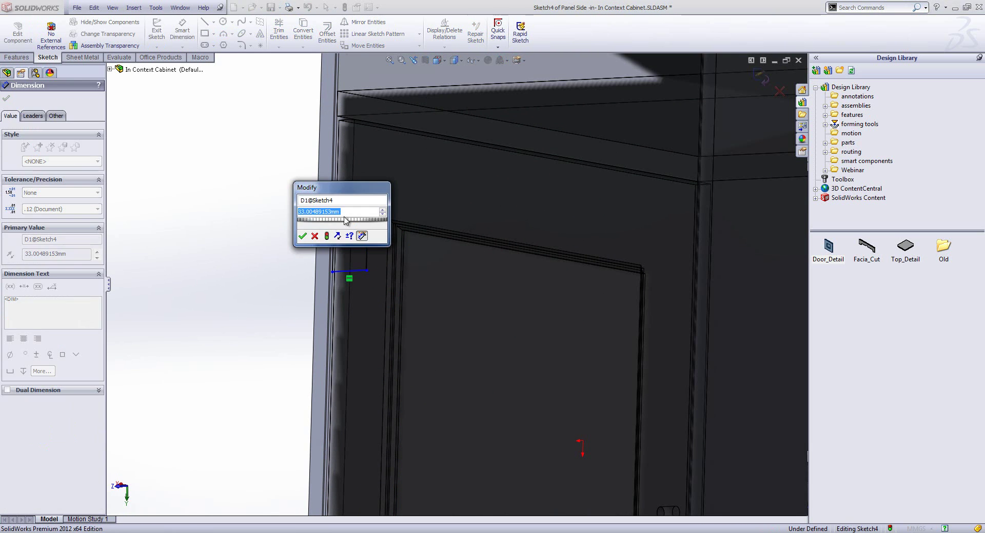
left_click(315, 236)
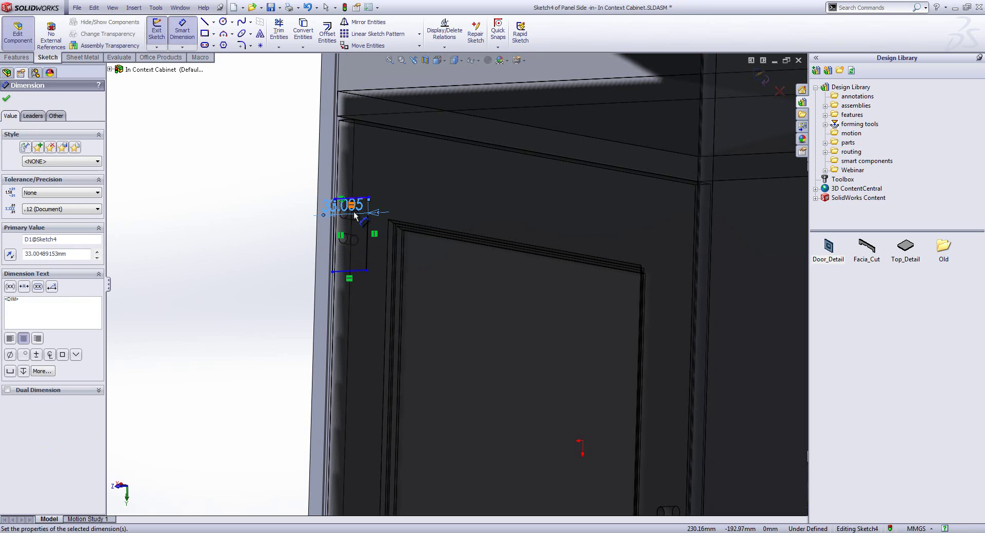
key("Escape")
left_click(353, 198)
left_click(342, 214)
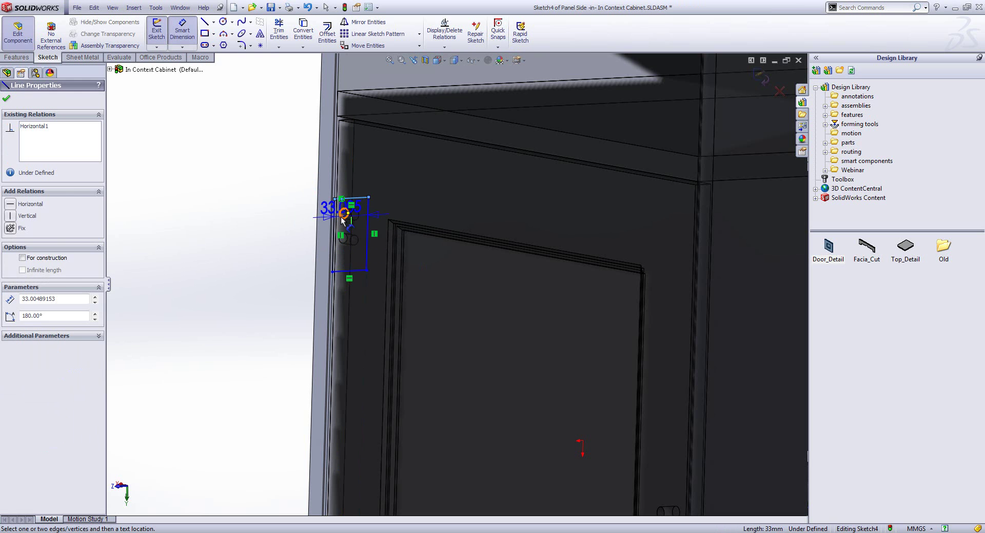
left_click(292, 212)
type("10")
key("Return")
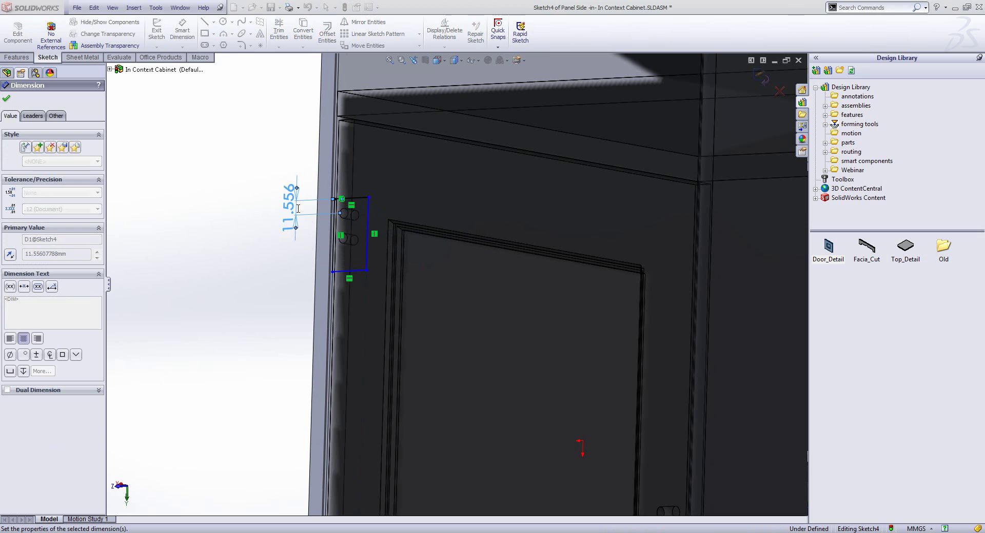
Step: Add the 10 mm width and 10 mm bottom offset to fully define the sketch
left_click(368, 221)
left_click(342, 205)
left_click(358, 165)
type("10")
key("Return")
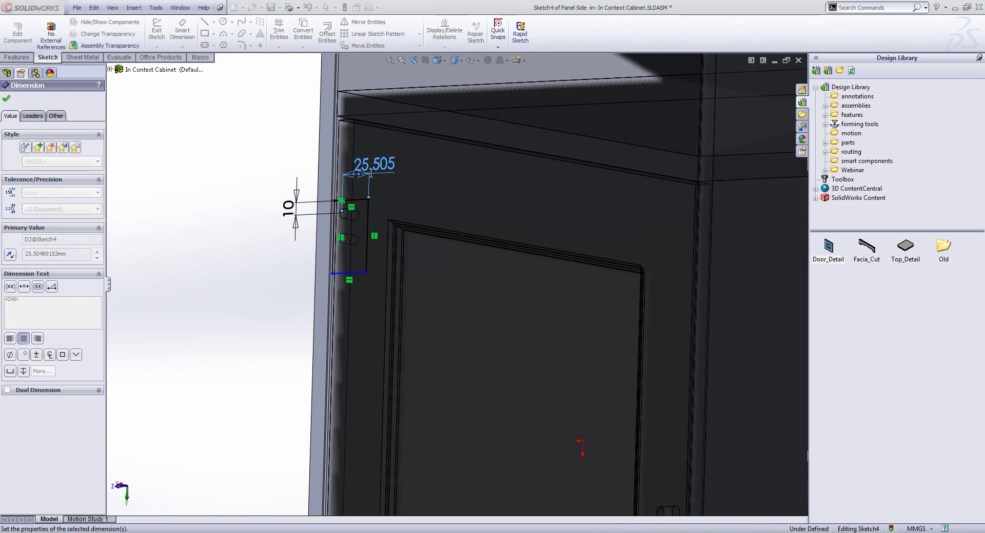
key("Escape")
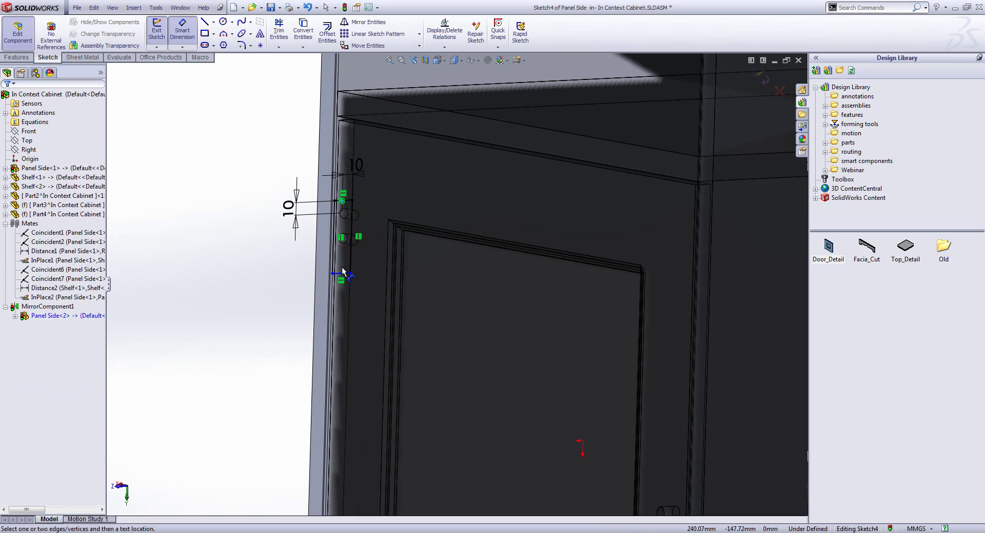
left_click(341, 276)
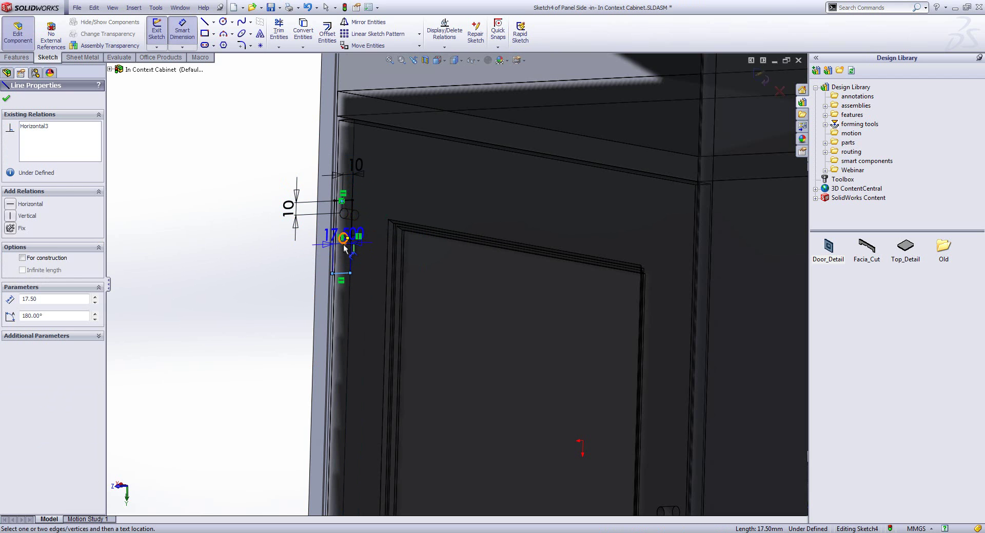
left_click(343, 238)
left_click(288, 244)
type("10")
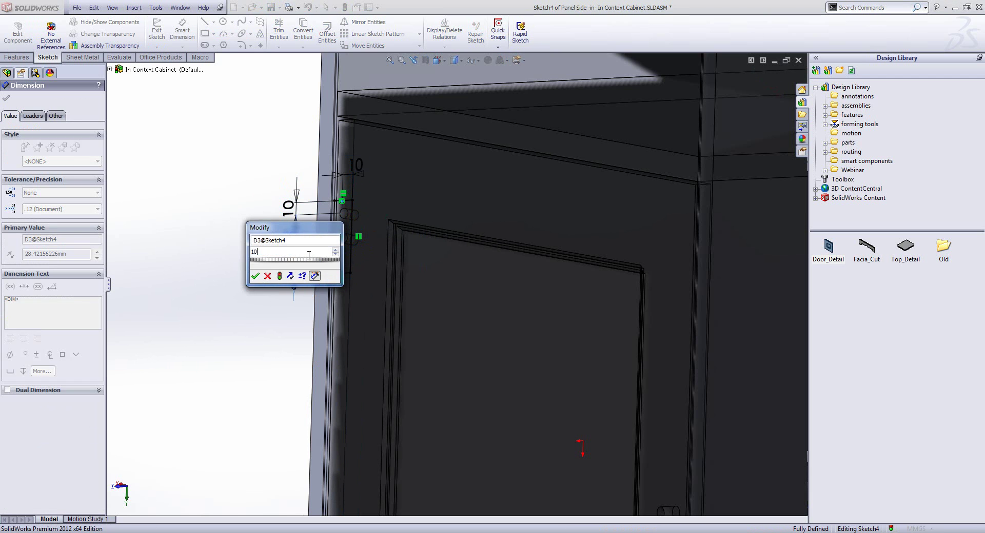
key("Return")
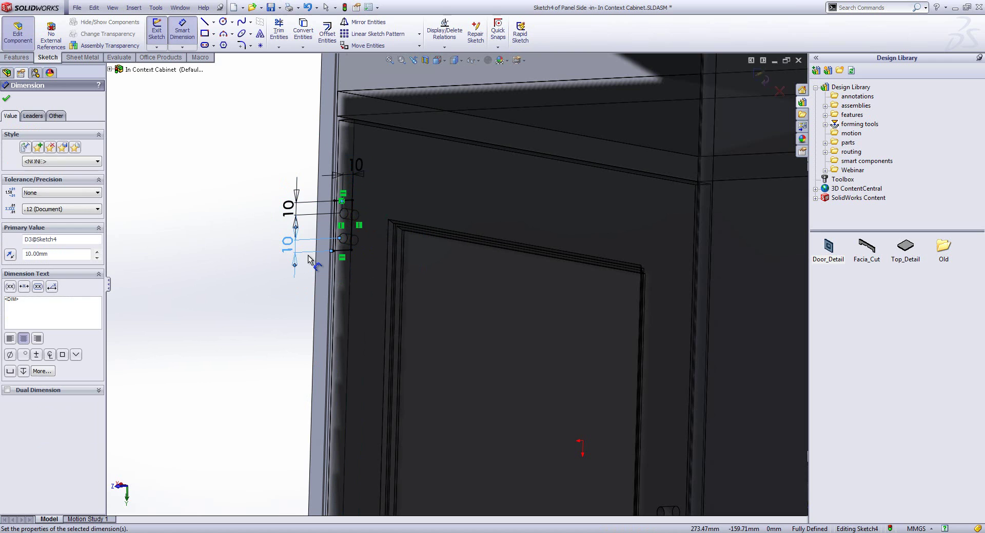
left_click(157, 32)
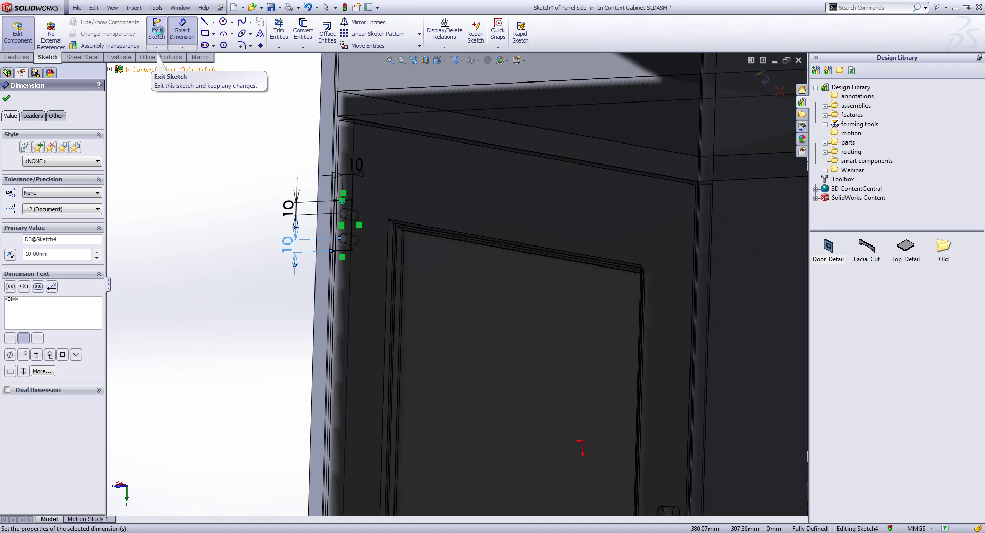
left_click(160, 43)
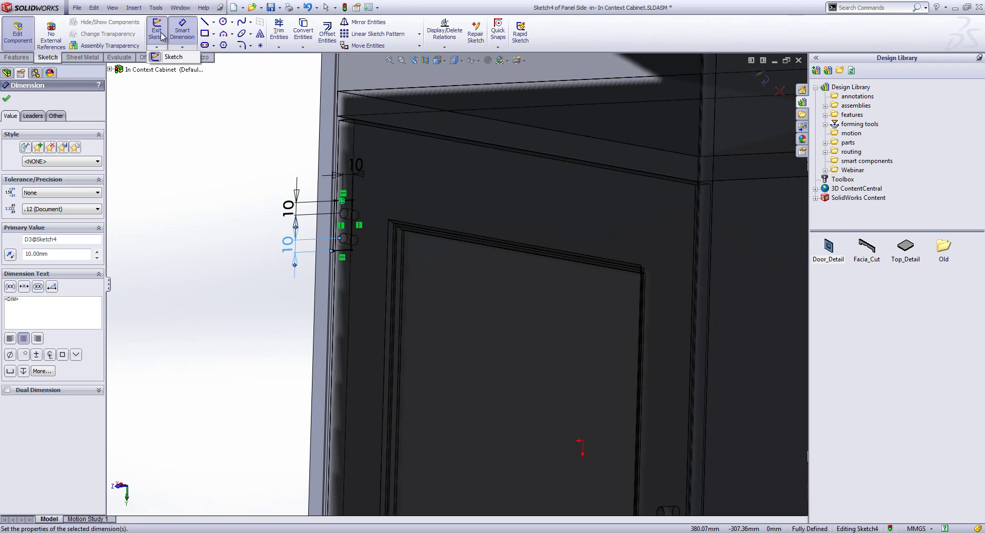
key("x")
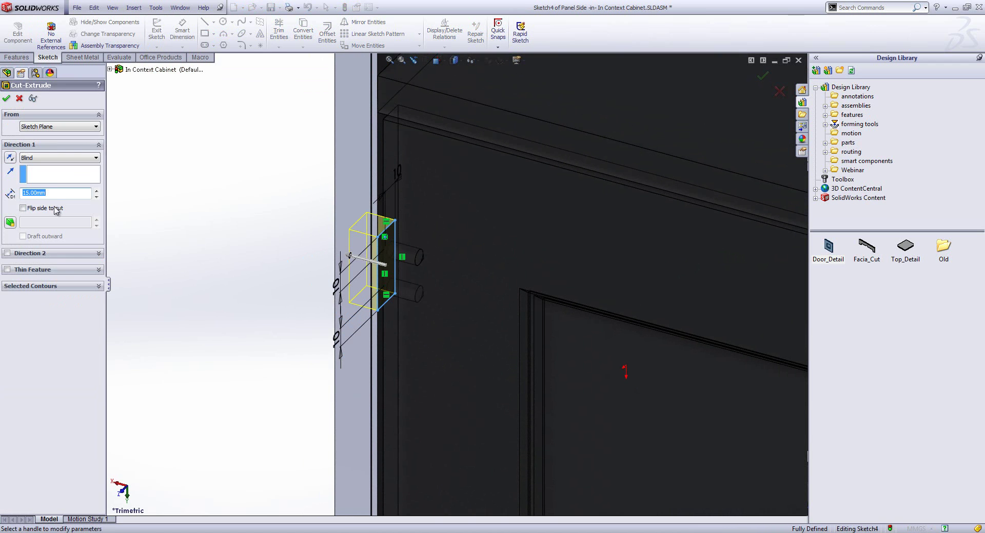
type("3")
key("Return")
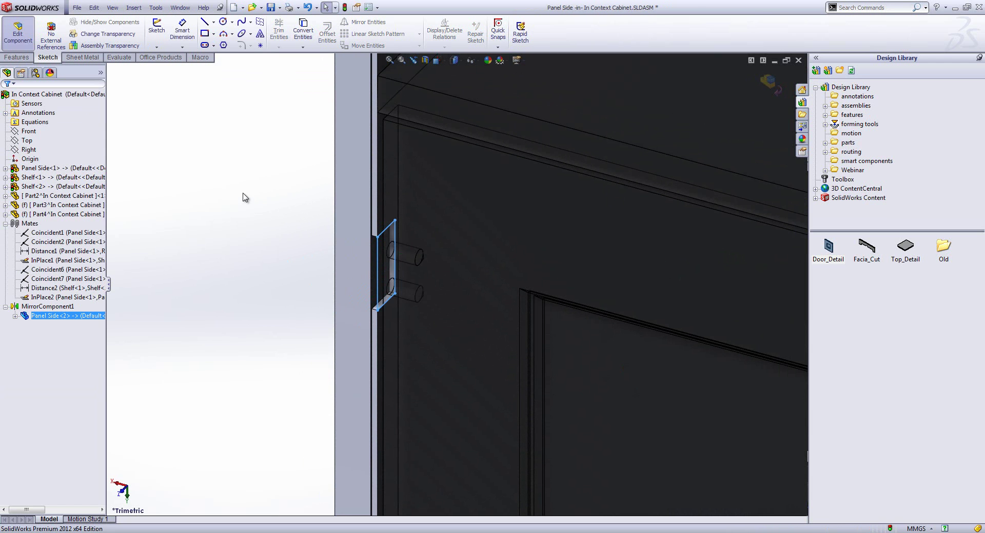
left_click(17, 31)
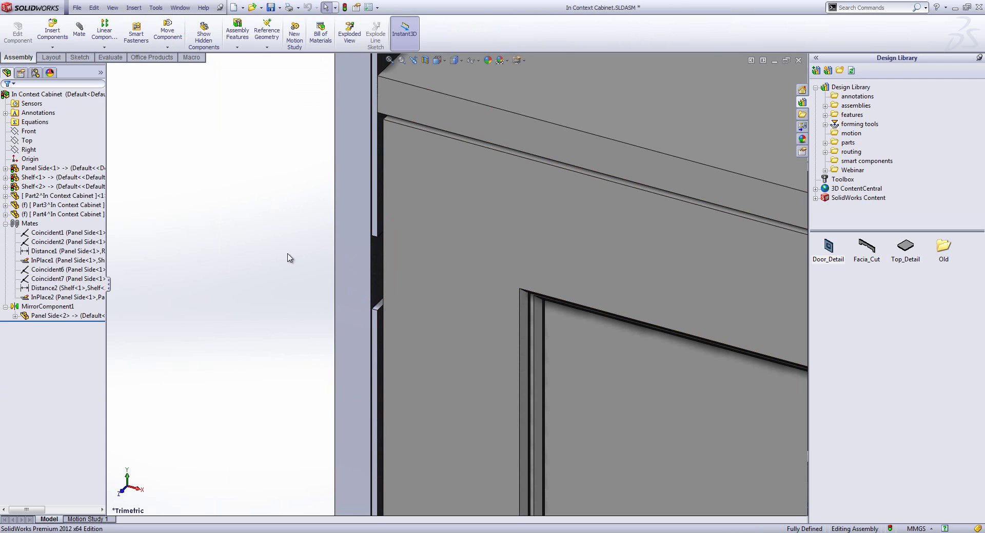
scroll(333, 374, "up", 5)
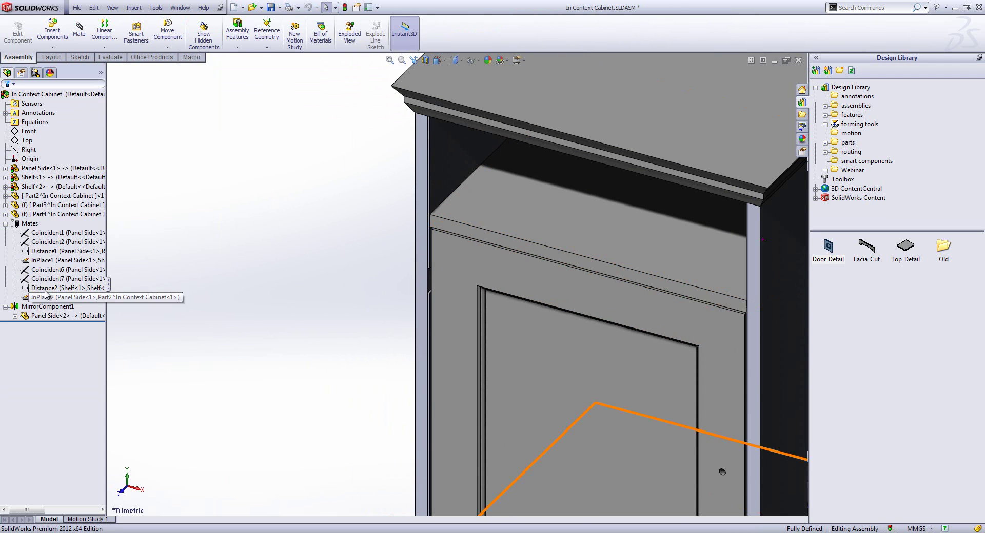
Step: Open Sketch6 of the door's Ø8.0 Diameter Hole1 feature for editing
left_click(6, 224)
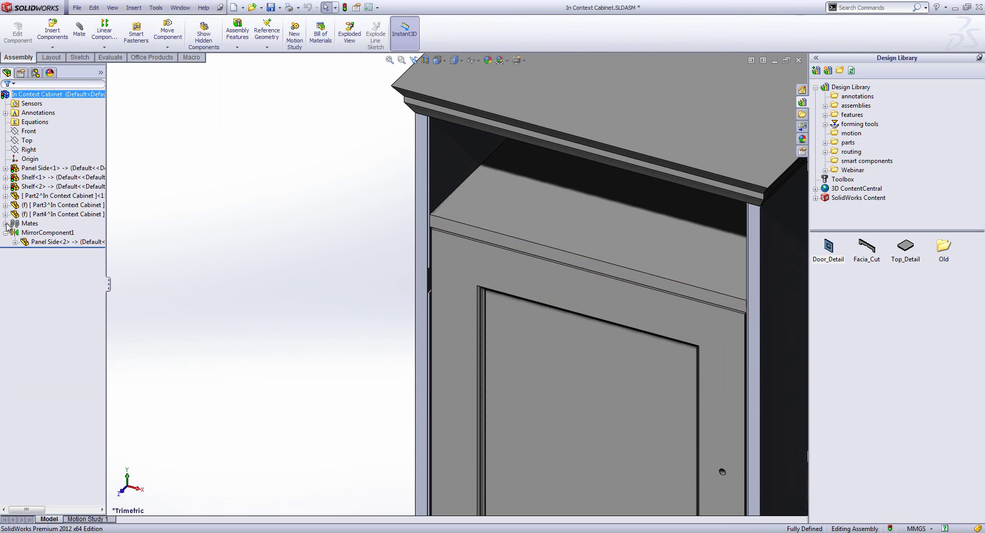
left_click(6, 214)
left_click(20, 334)
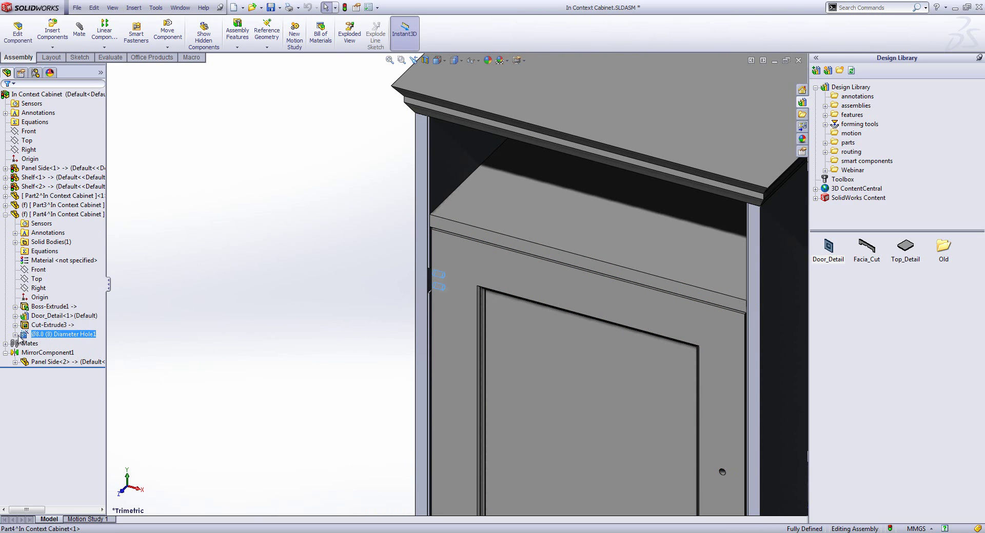
left_click(16, 334)
left_click(50, 353)
left_click(43, 344, "ctrl")
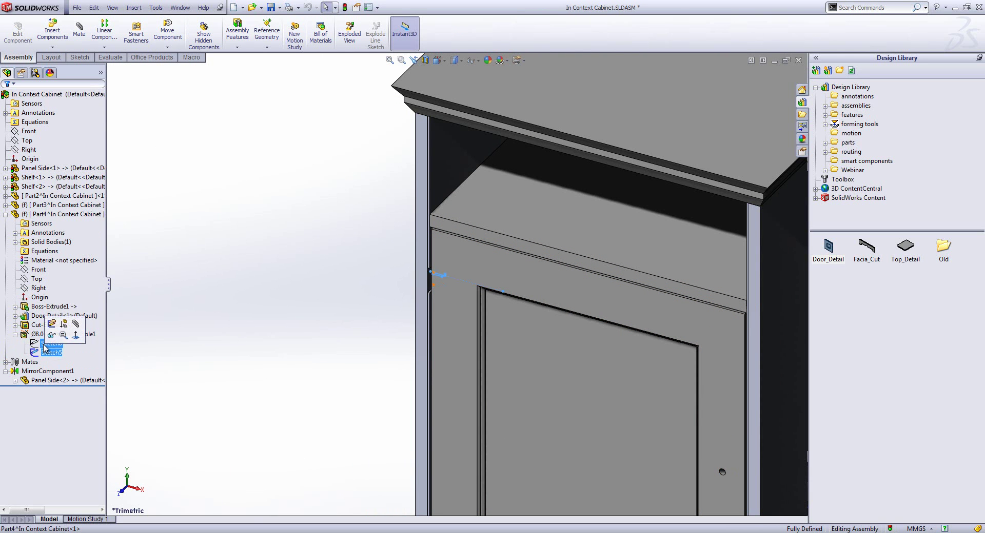
left_click(51, 323)
Step: Set the Sketch6 hole position dimension back to 75 mm
left_click(481, 207)
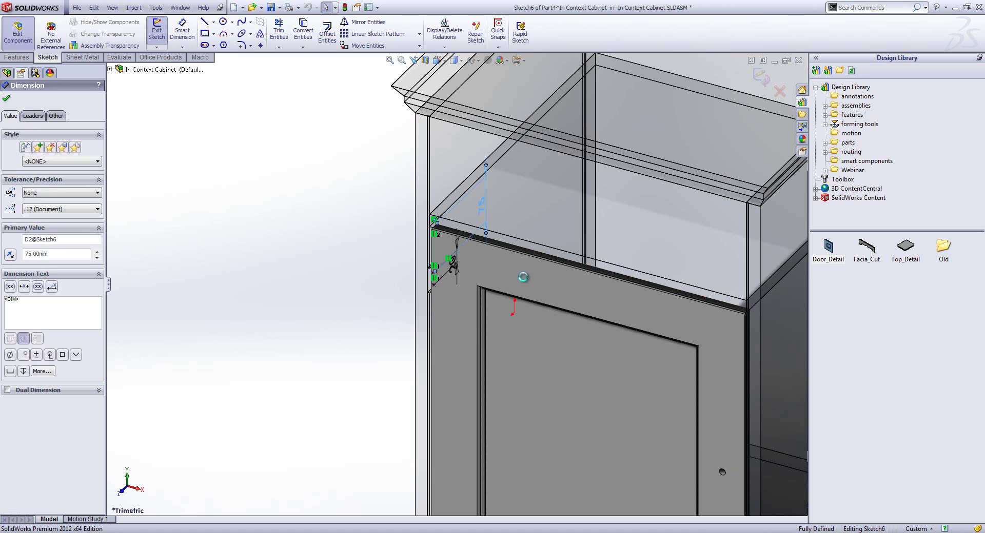
key("Return")
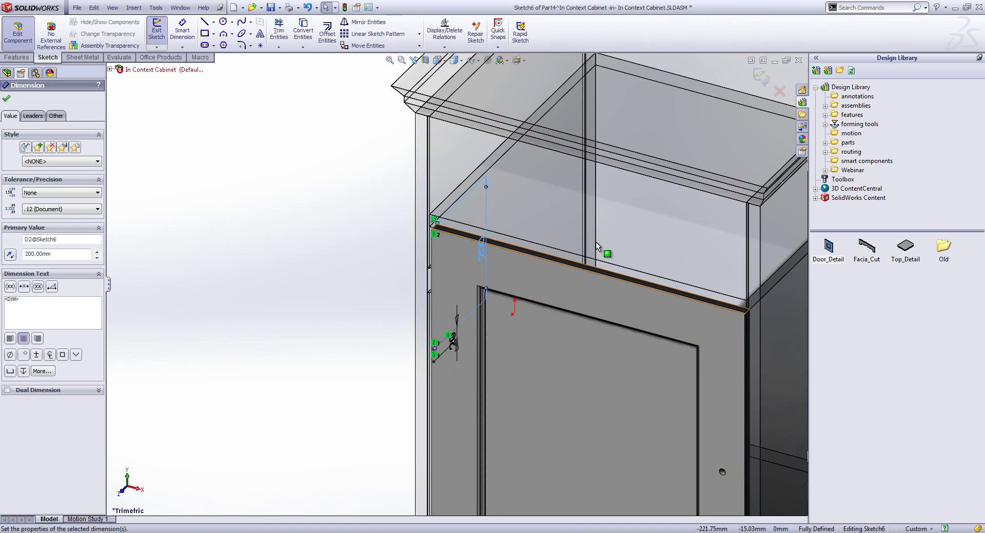
key("Escape")
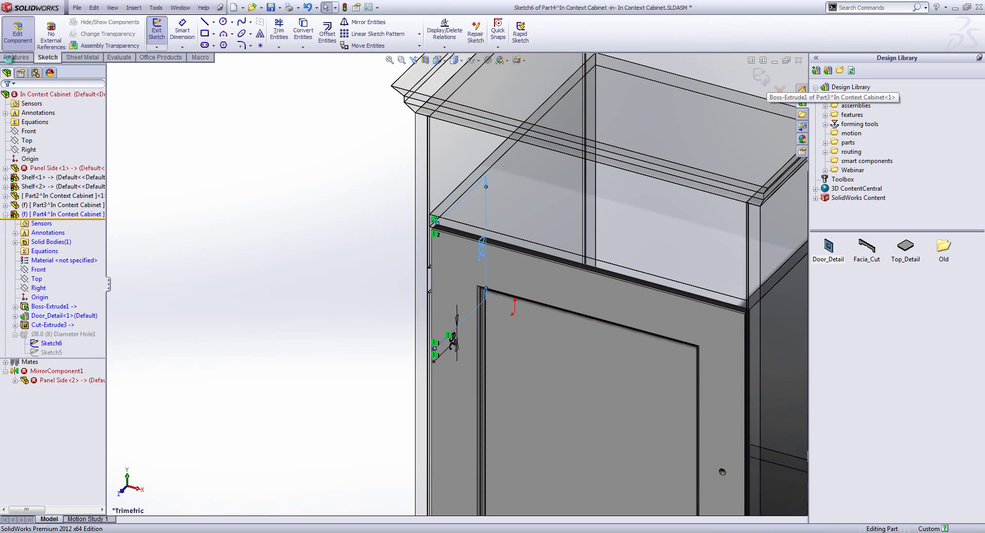
left_click(157, 31)
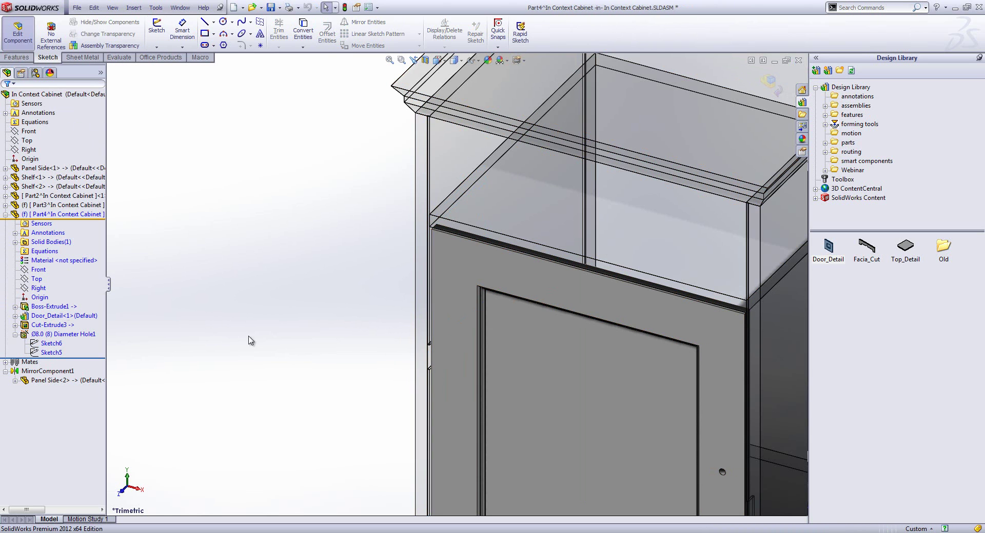
left_click(51, 353)
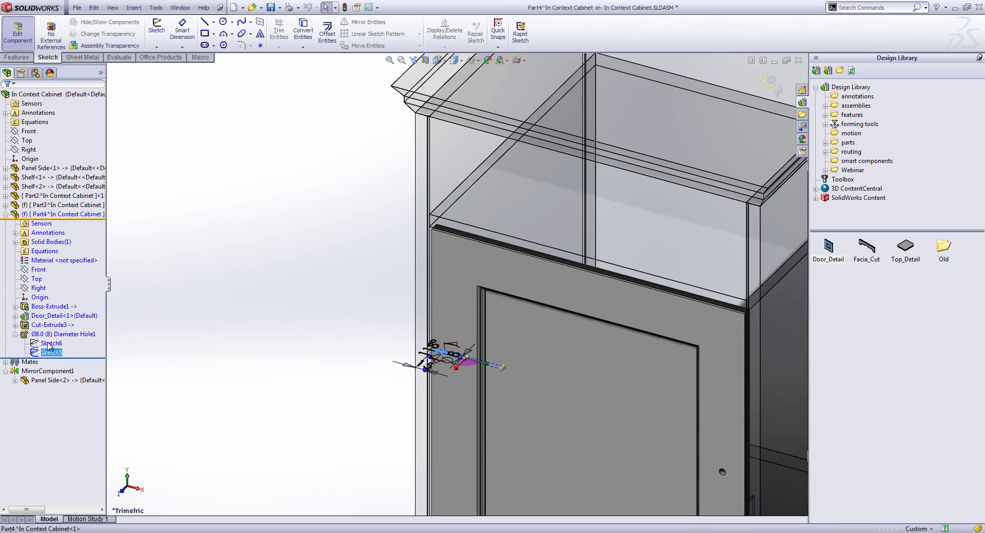
double_click(50, 344)
double_click(489, 252)
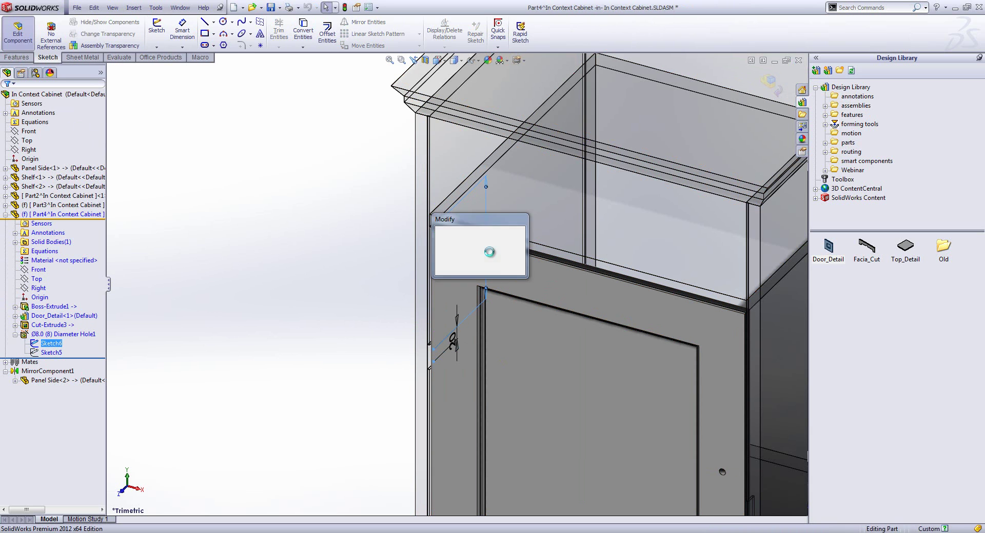
type("75")
key("Return")
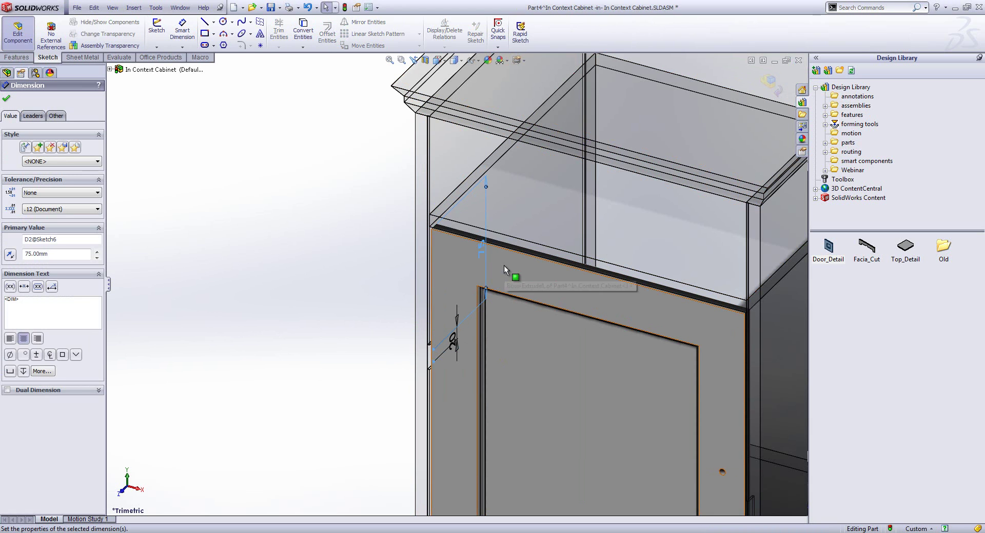
Step: Leave door editing, return to the cabinet assembly, and collapse Part4's feature list
left_click(19, 37)
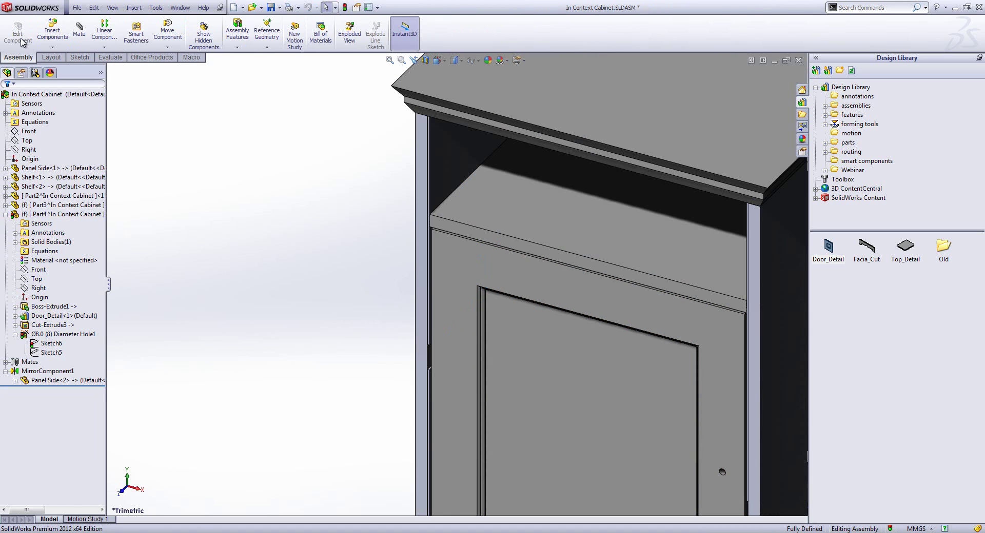
left_click(51, 343)
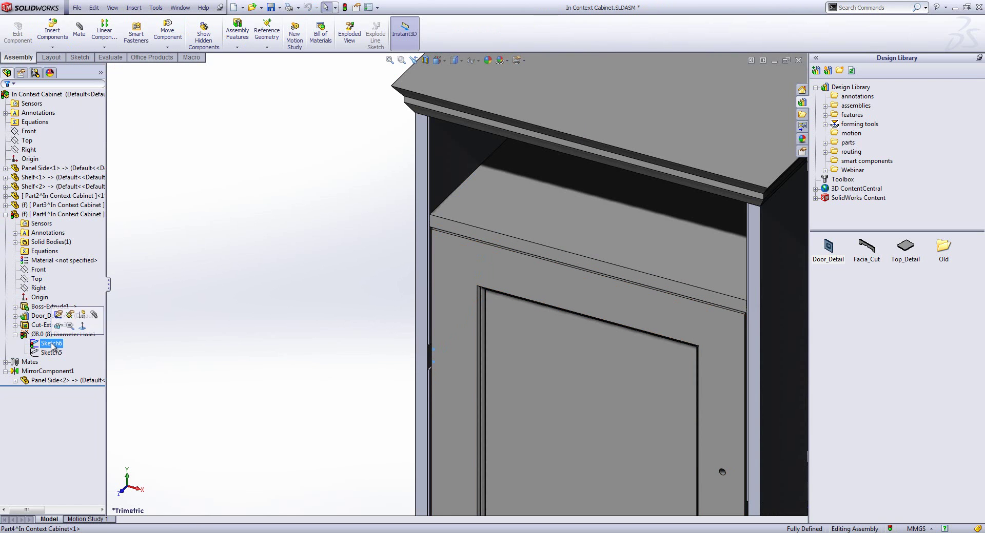
left_click(243, 330)
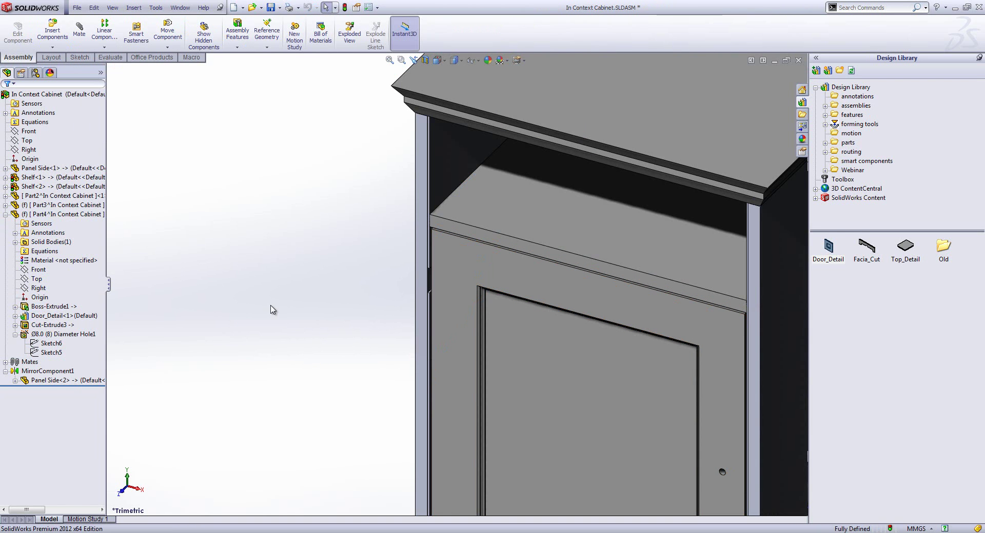
left_click(5, 216)
Step: Zoom to fit, widen the FeatureManager pane, and choose List External Refs on Part4
key("f")
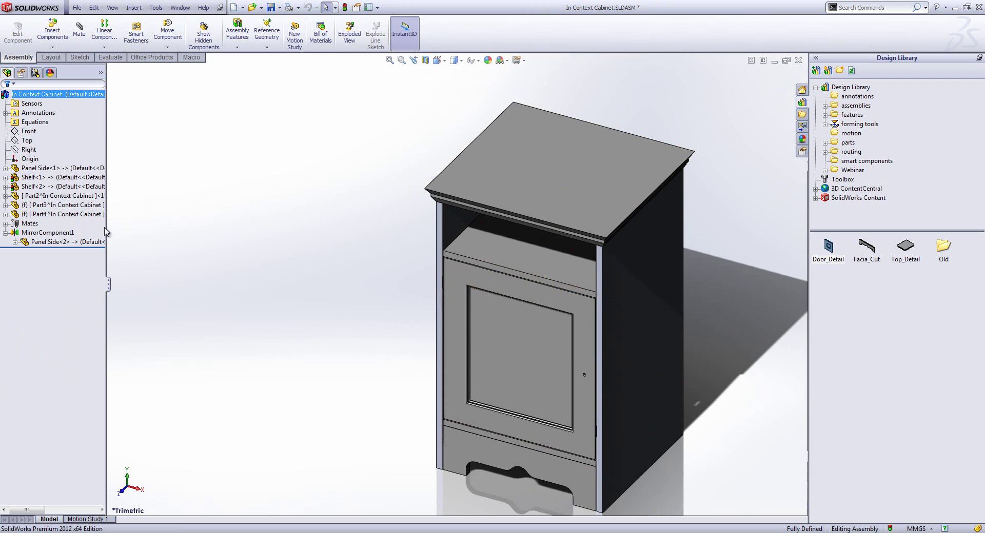
left_click_drag(105, 227, 137, 227)
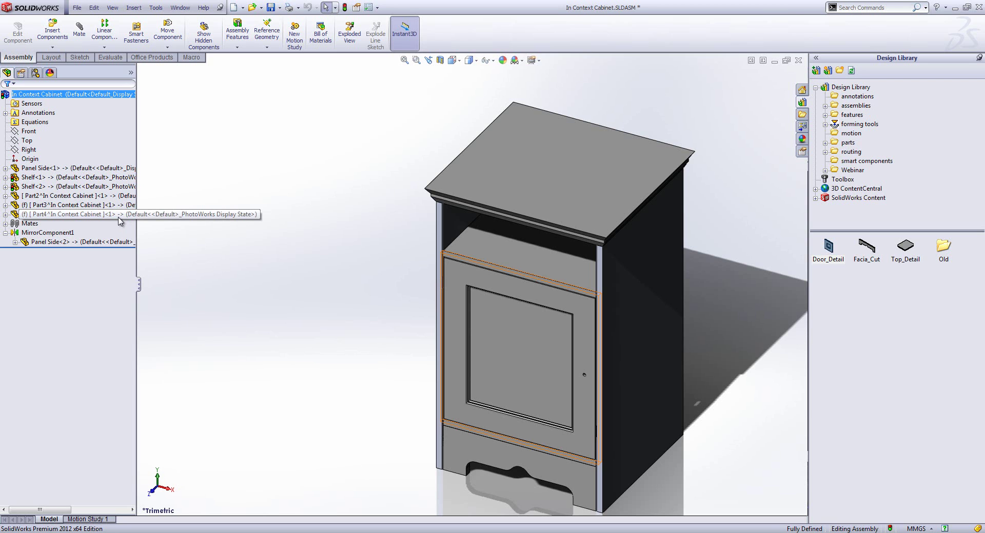
right_click(42, 217)
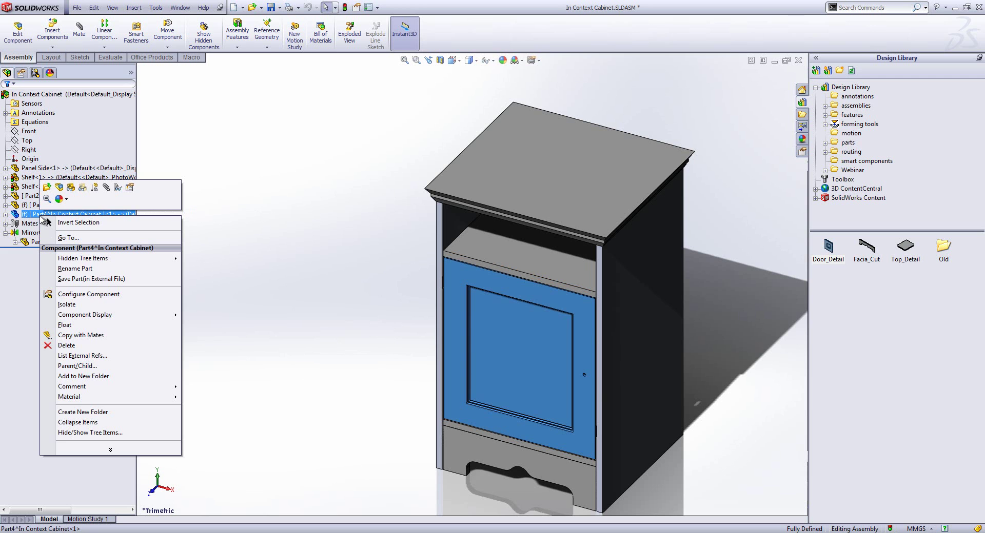
left_click(189, 343)
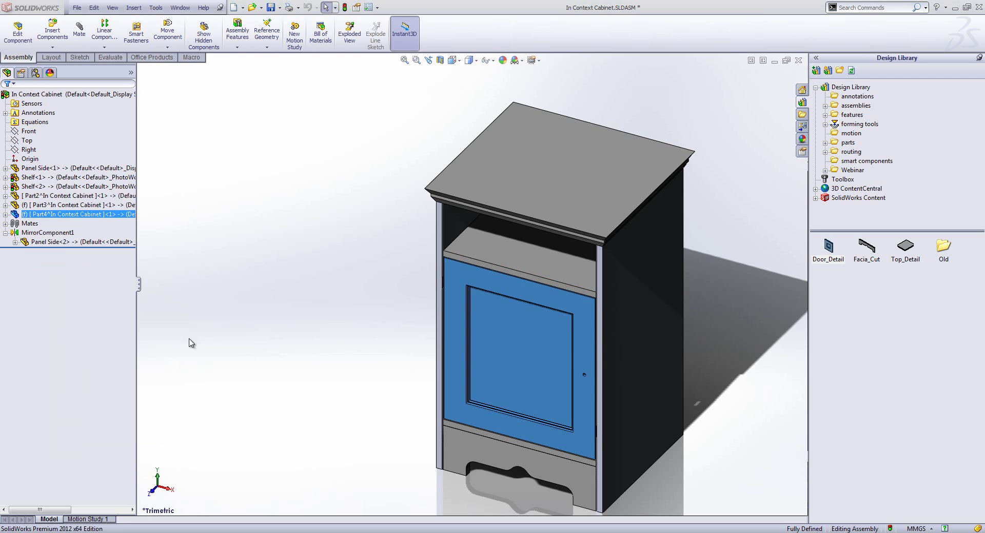
Step: Lock all the door's references to Shelf<1>, Shelf<2> and Panel Side<1>, then close the list
left_click_drag(490, 188, 218, 137)
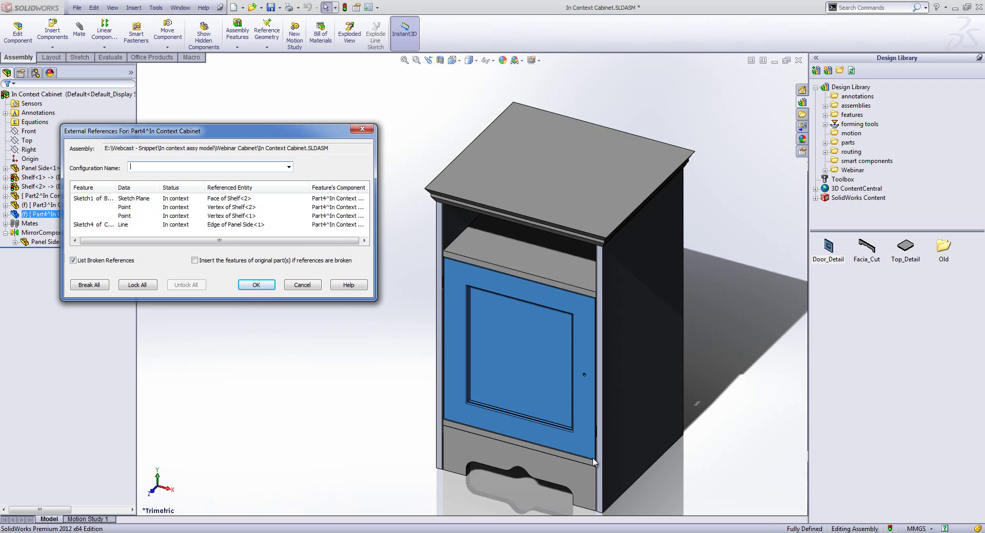
left_click_drag(116, 188, 145, 189)
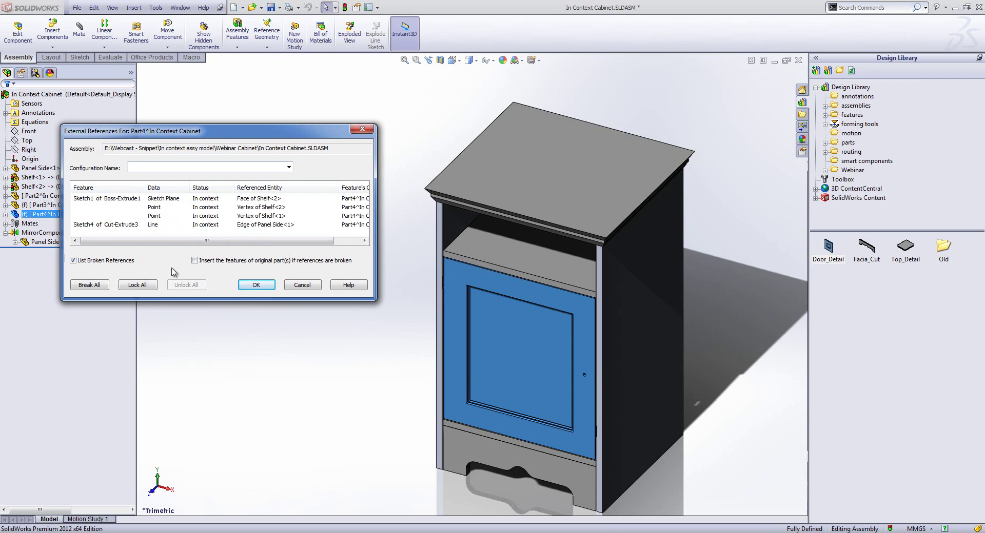
left_click(142, 286)
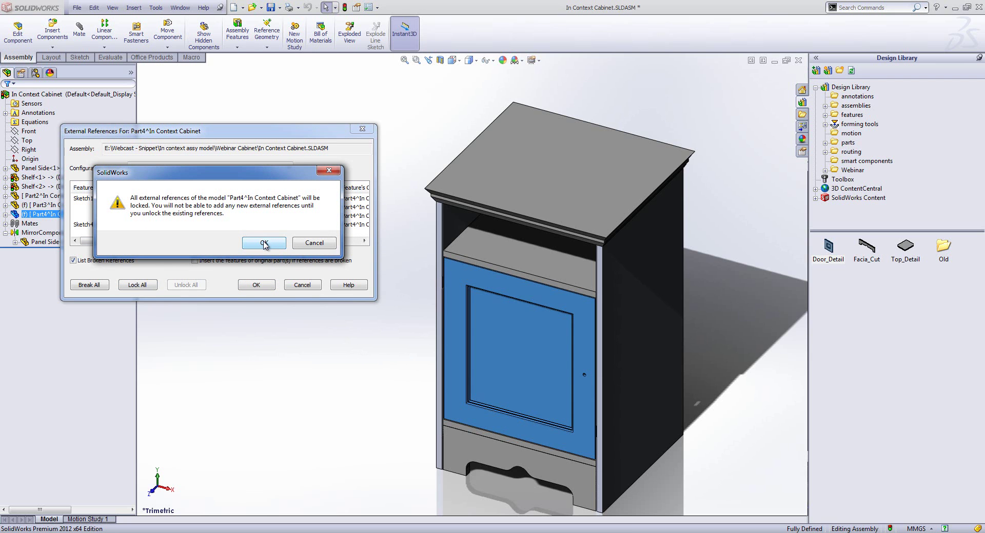
left_click(264, 244)
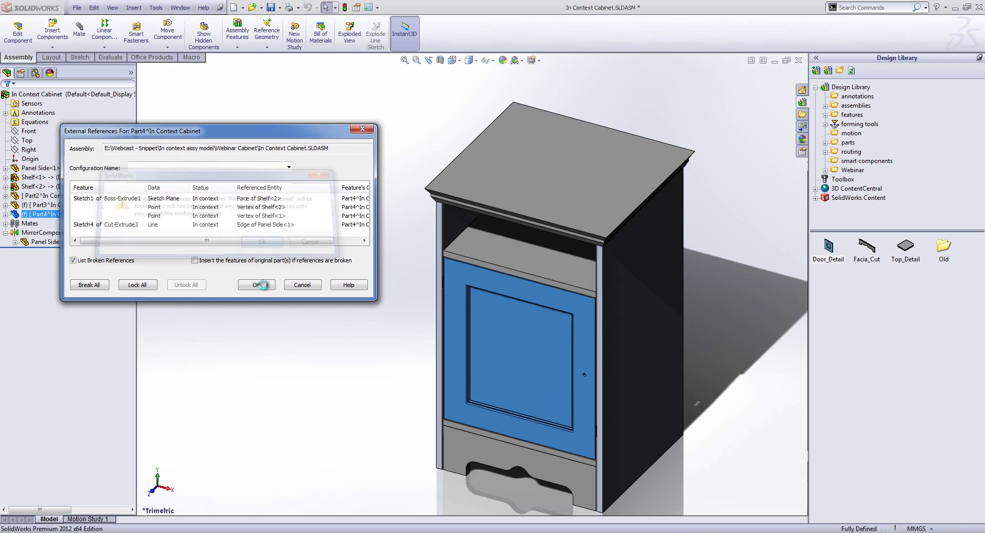
left_click(262, 286)
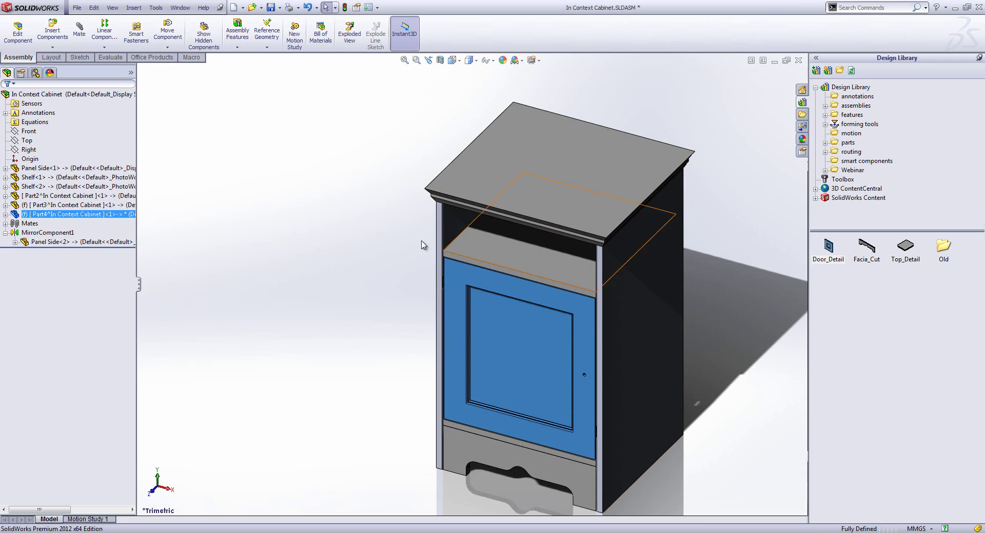
Step: Change the Distance1 mate from 250 to 350 mm and rebuild the cabinet
left_click(5, 224)
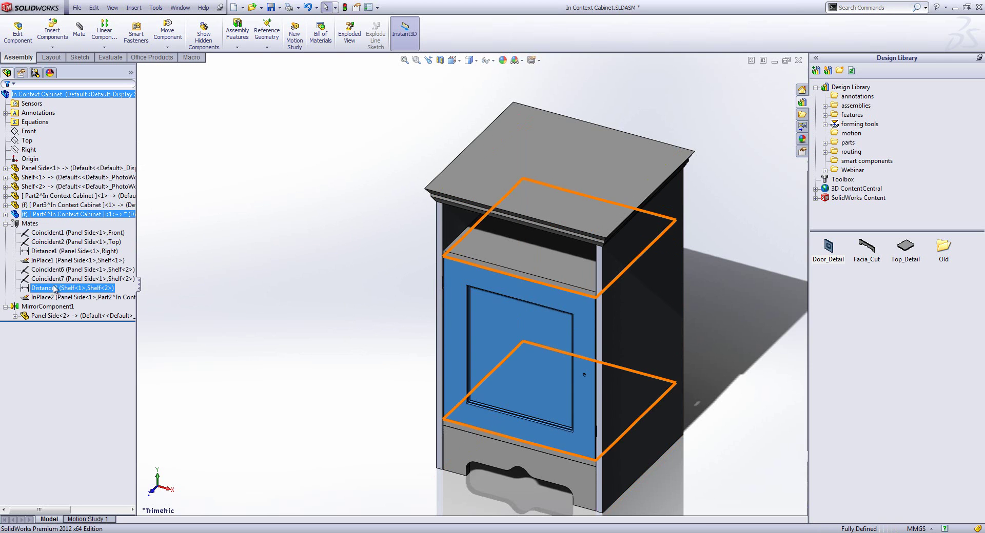
left_click(59, 251)
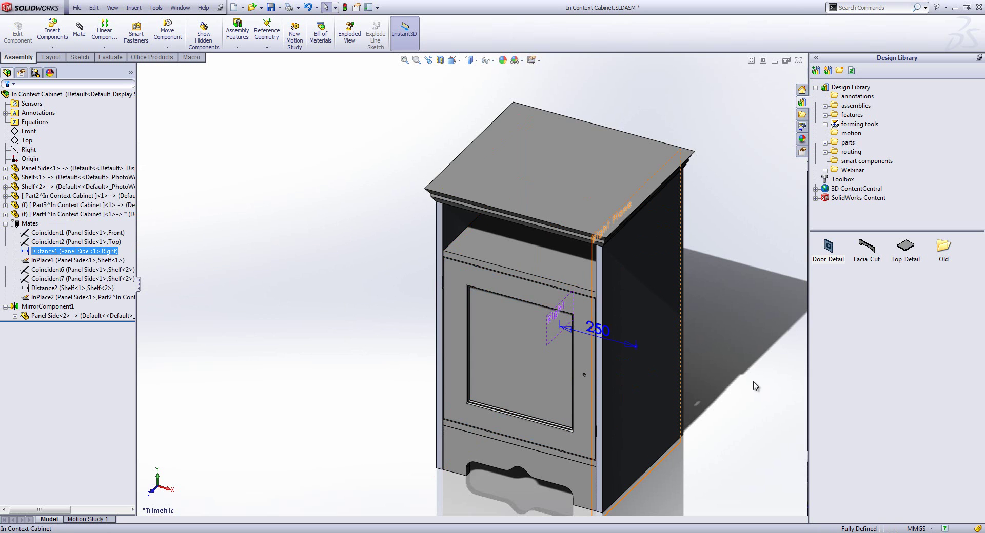
double_click(597, 329)
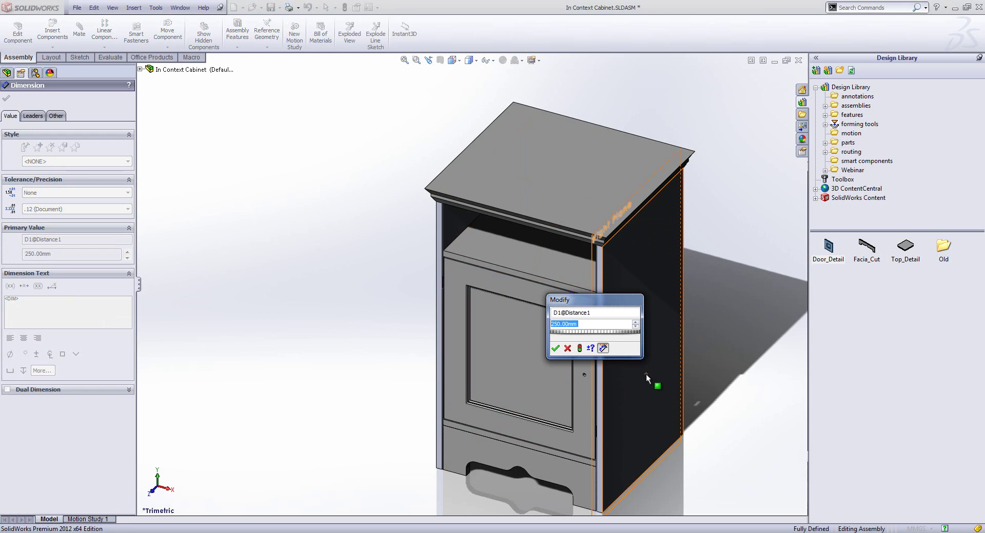
type("350")
key("Return")
key("ctrl+b")
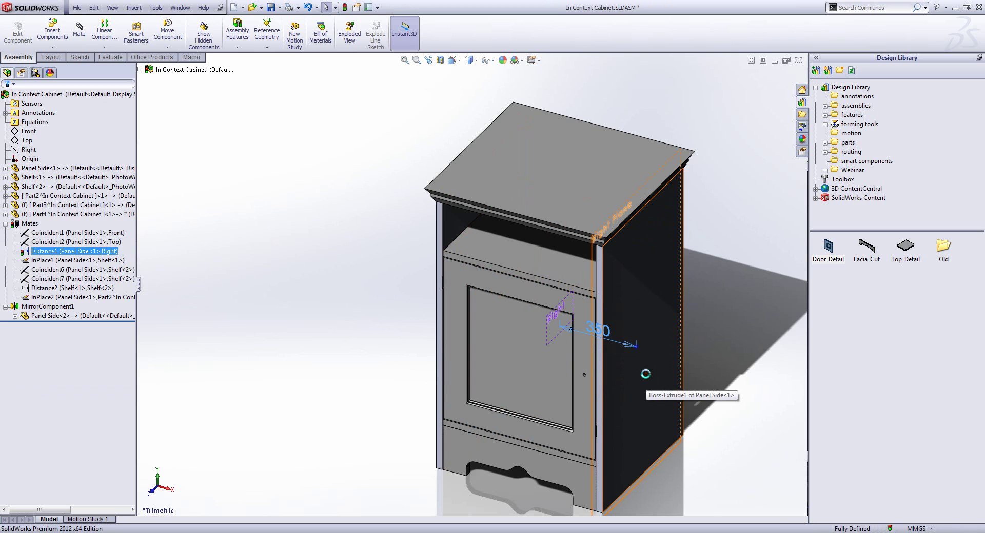
Step: Reopen Part4's external references, choose Unlock All, and close the list
right_click(31, 214)
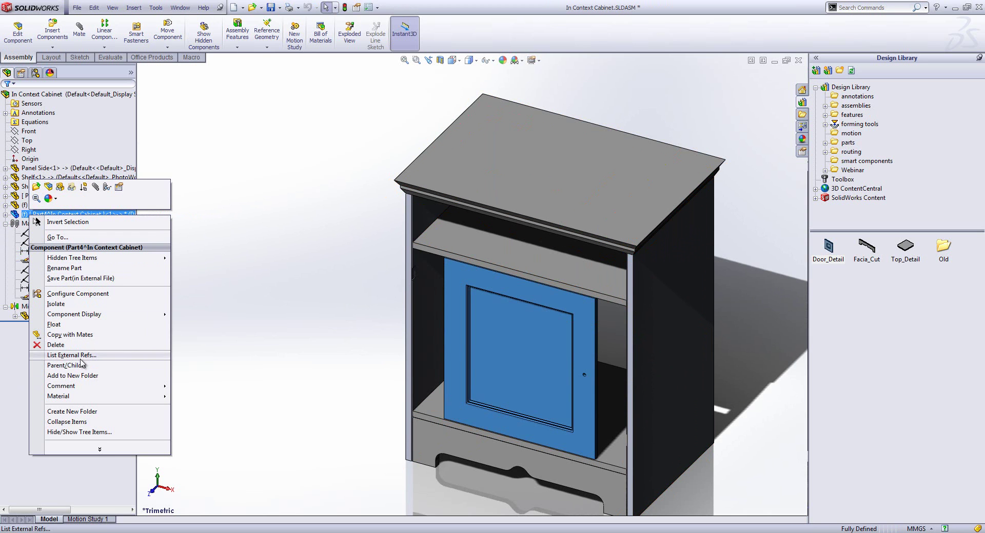
left_click(82, 356)
left_click_drag(501, 186, 152, 129)
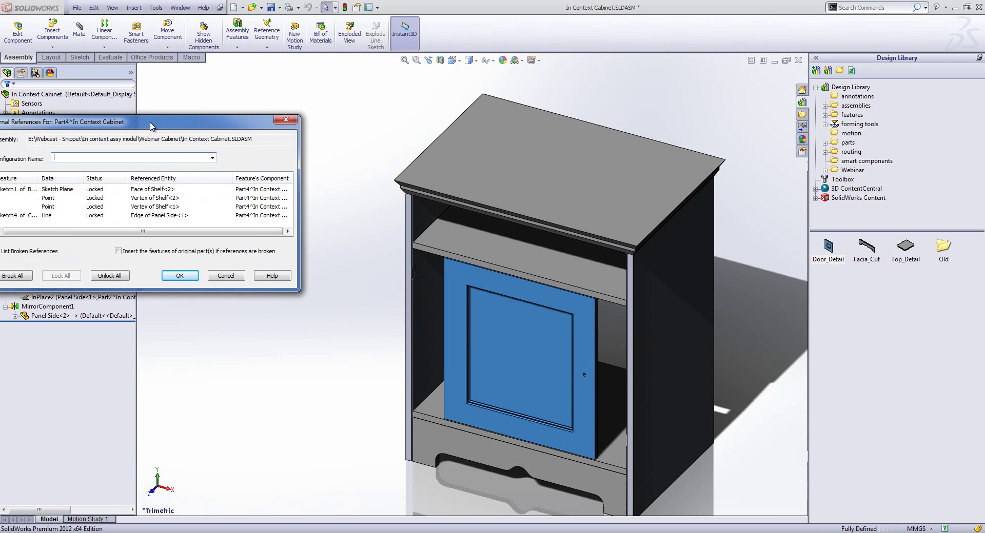
left_click(110, 277)
left_click_drag(191, 124, 327, 117)
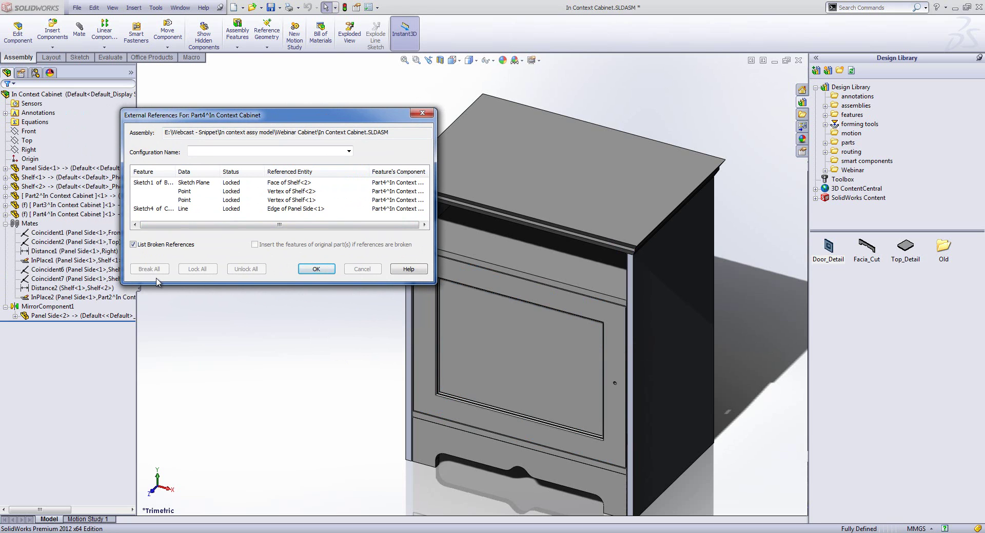
left_click_drag(209, 117, 274, 123)
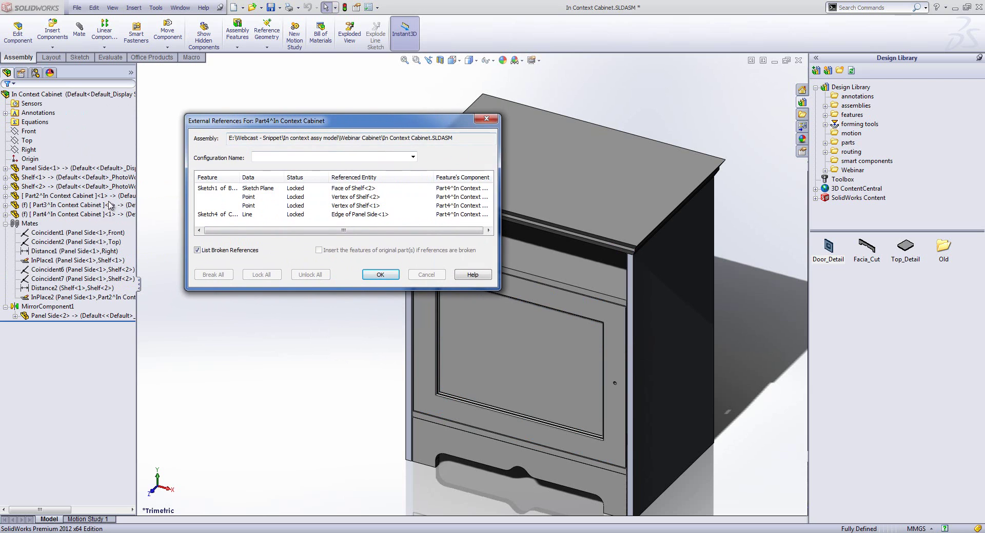
left_click(380, 275)
Step: Edit Part2 in context and open its Sketch1 under Boss-Extrude1 for editing
right_click(53, 200)
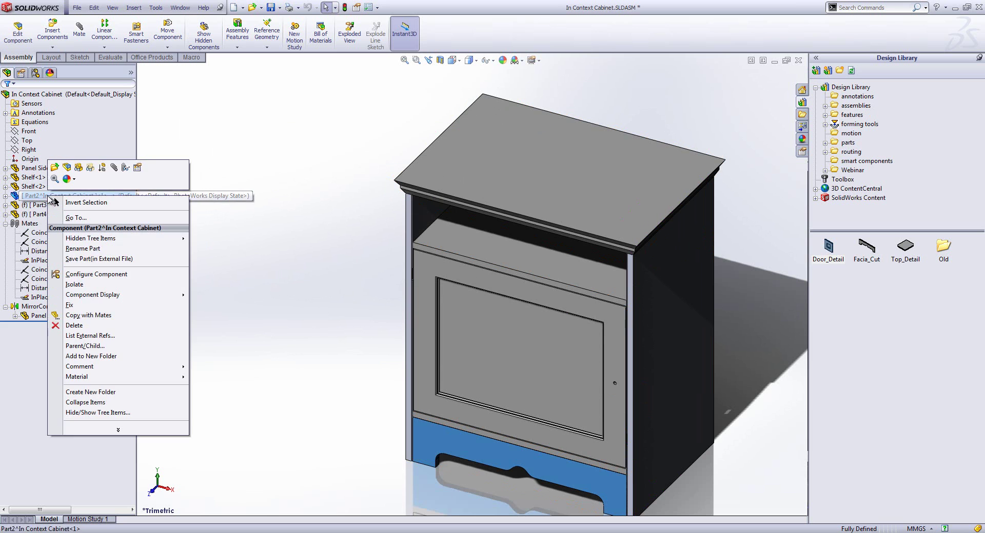
left_click(66, 167)
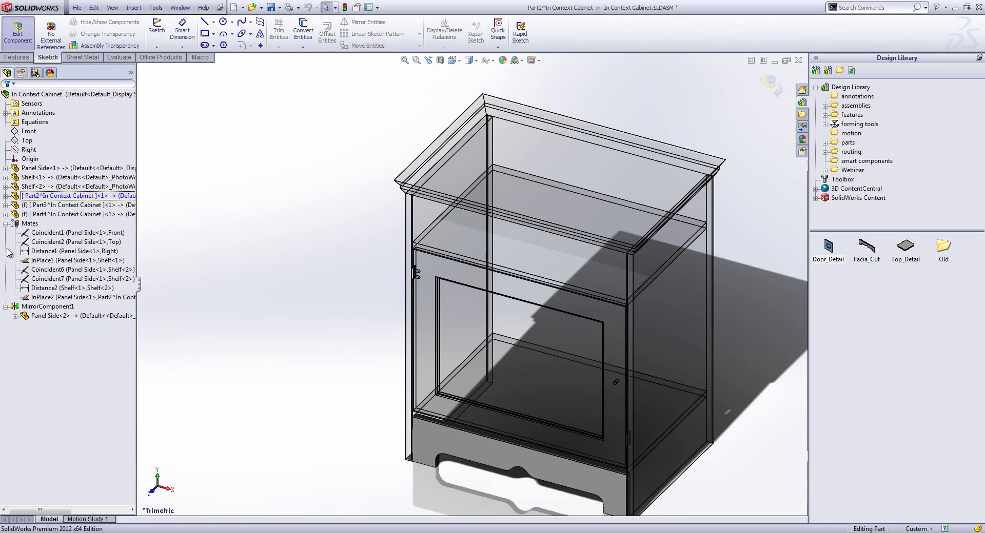
left_click(5, 196)
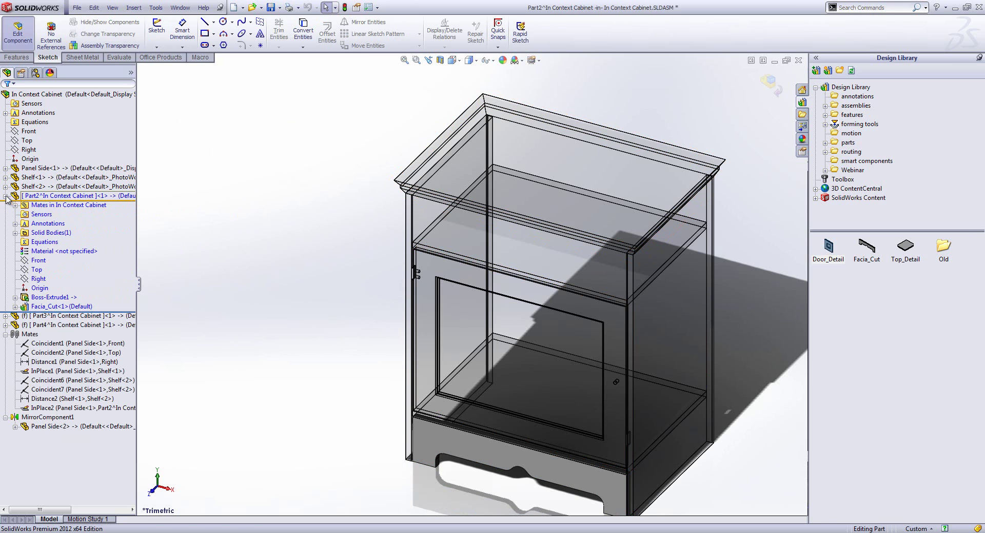
left_click(15, 298)
left_click(57, 307)
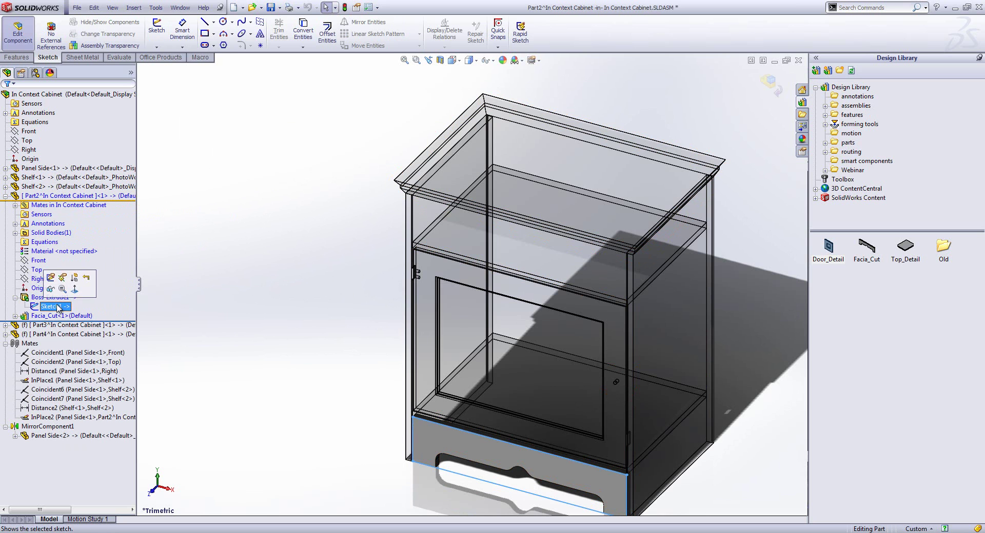
left_click(51, 279)
Step: Delete the corner point's external relation so Sketch1 is under defined, then return to the assembly
scroll(465, 408, "down", 5)
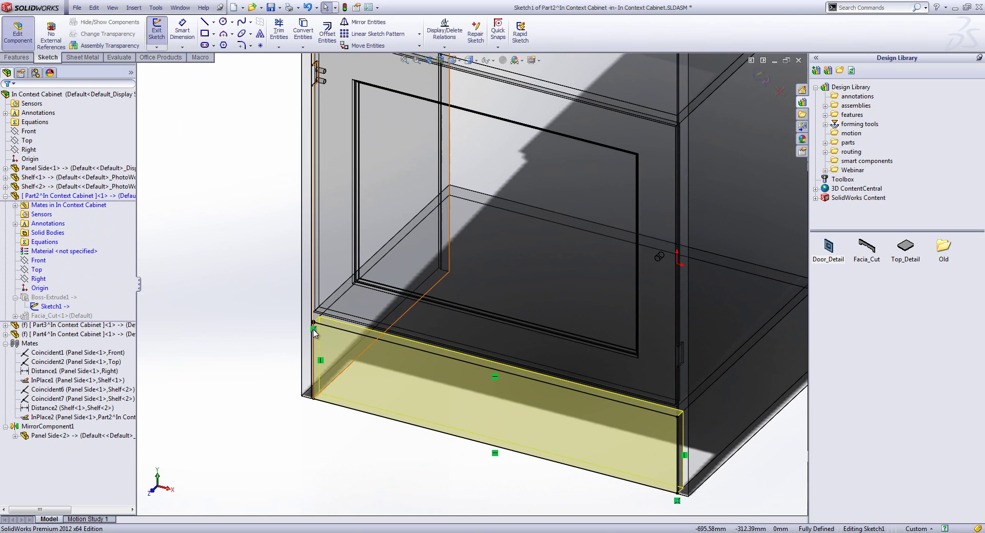
left_click(677, 501)
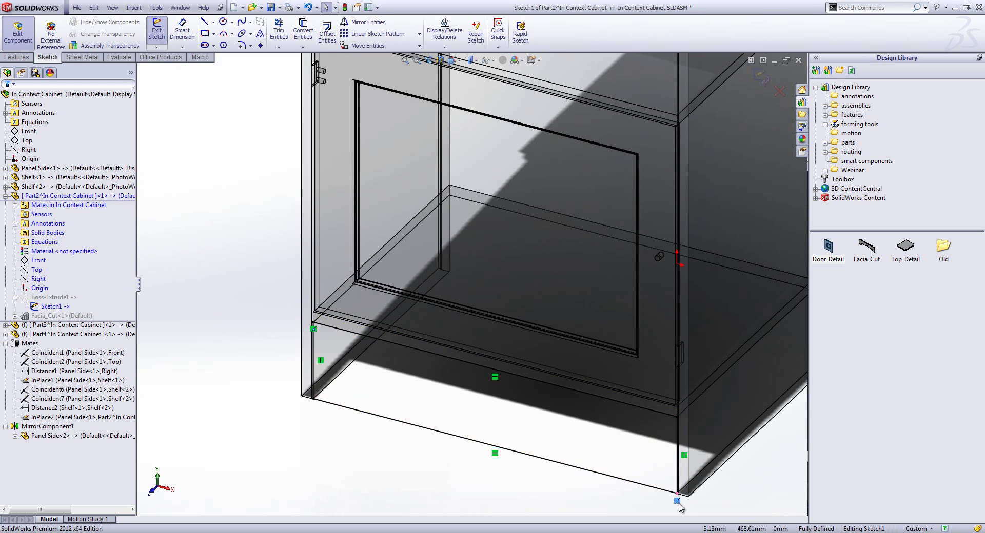
key("Delete")
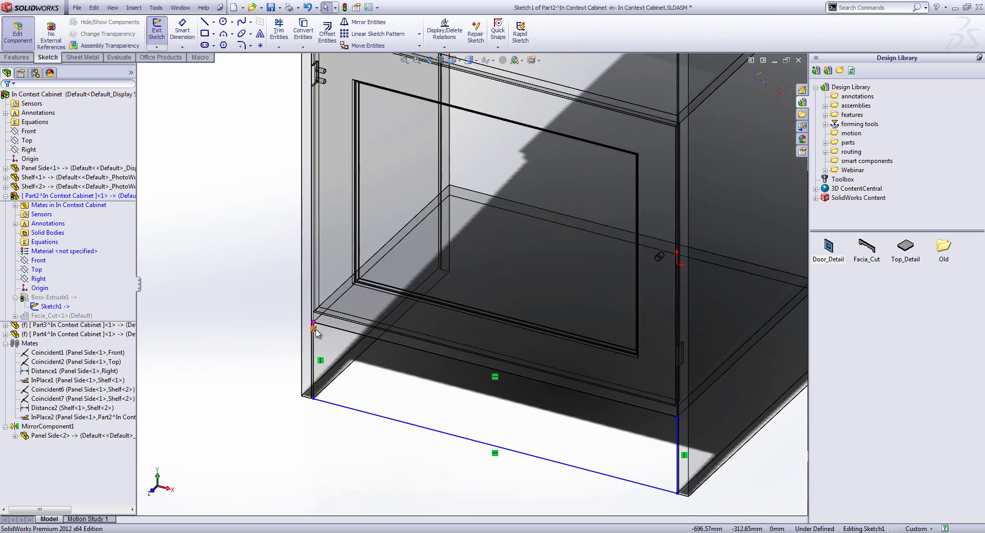
left_click(761, 78)
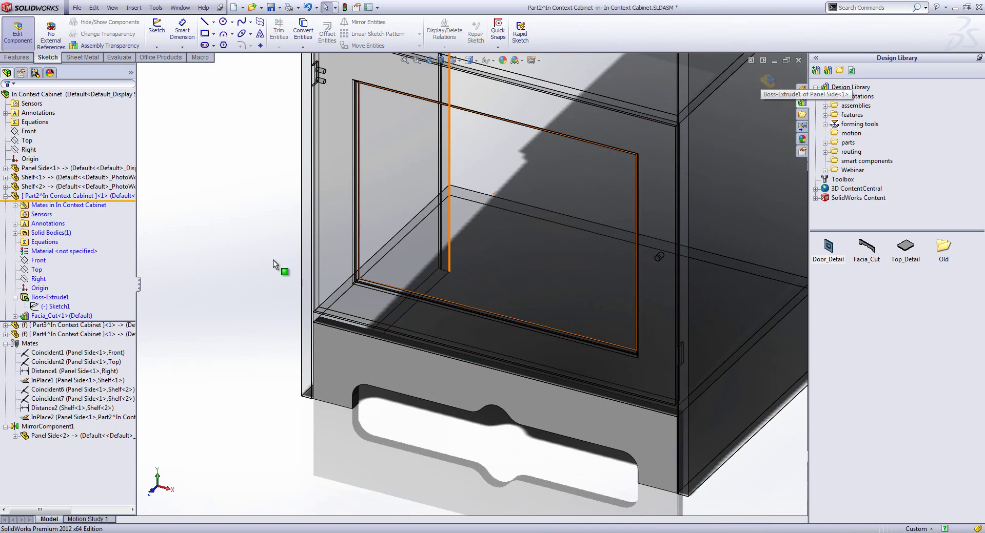
left_click(59, 306)
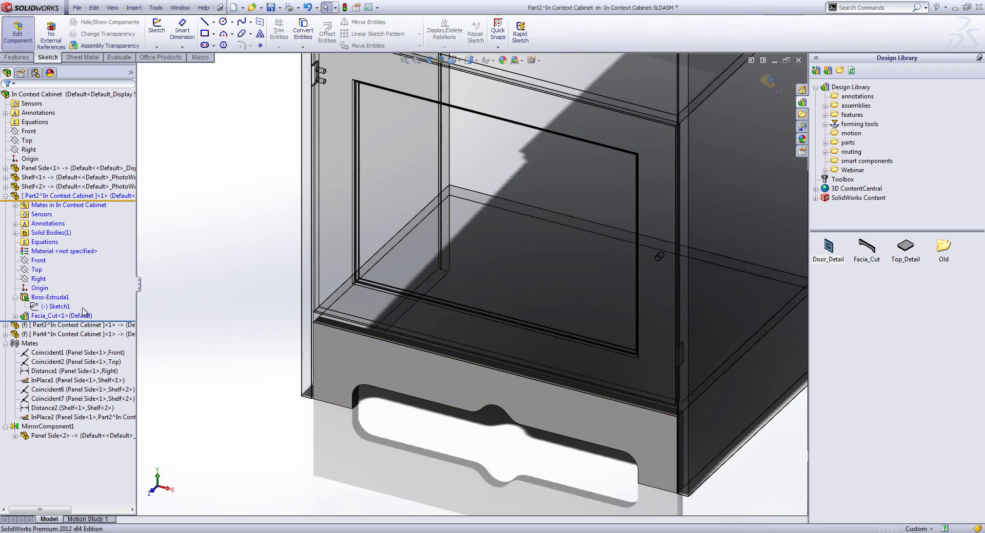
left_click(78, 310)
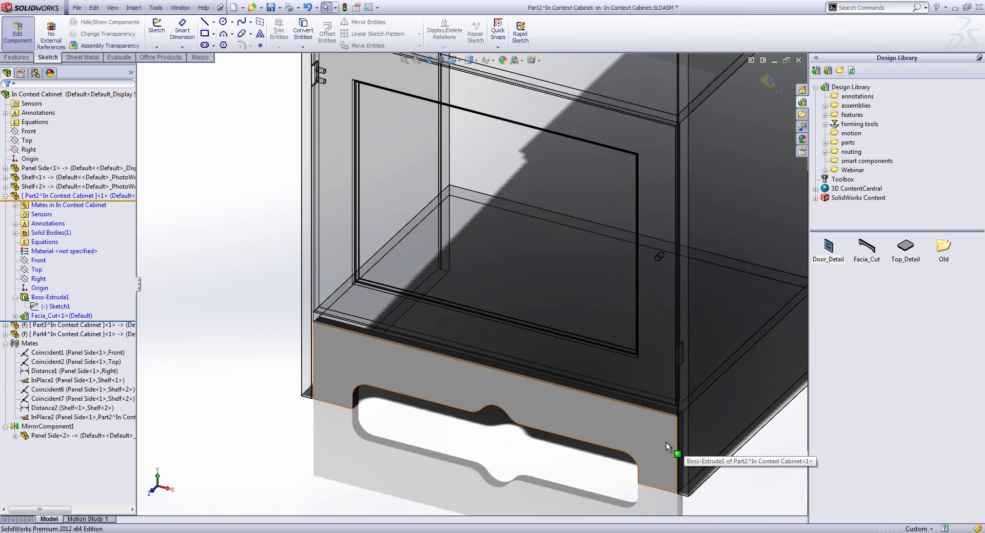
left_click(18, 36)
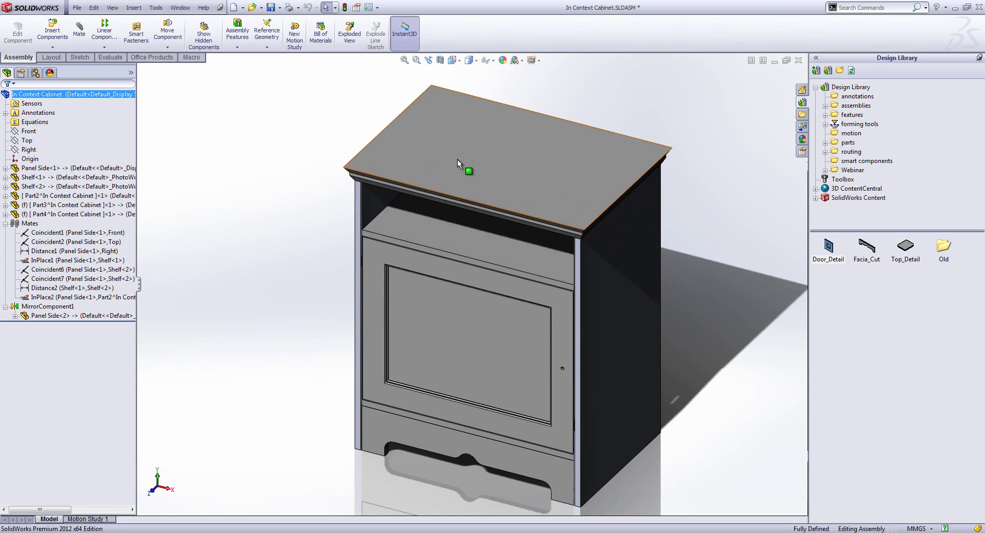
Step: Inspect the InPlace1 mate, then set the Part3 cabinet top to Float
left_click(15, 225)
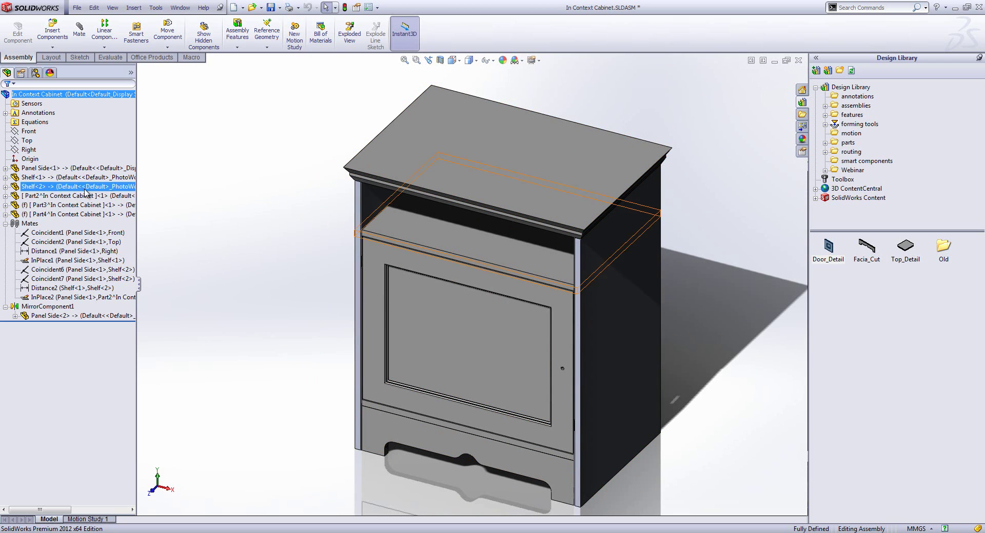
left_click(62, 261)
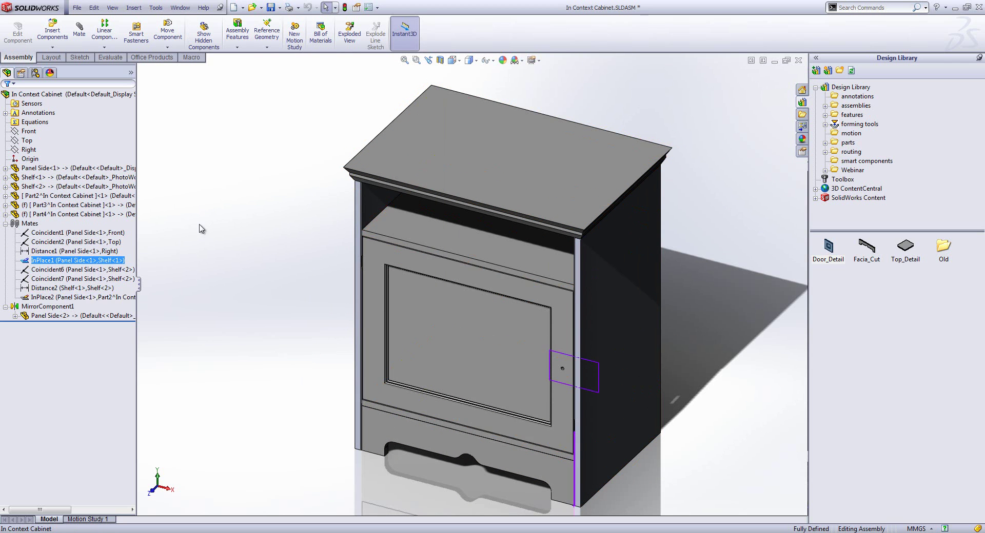
left_click(197, 190)
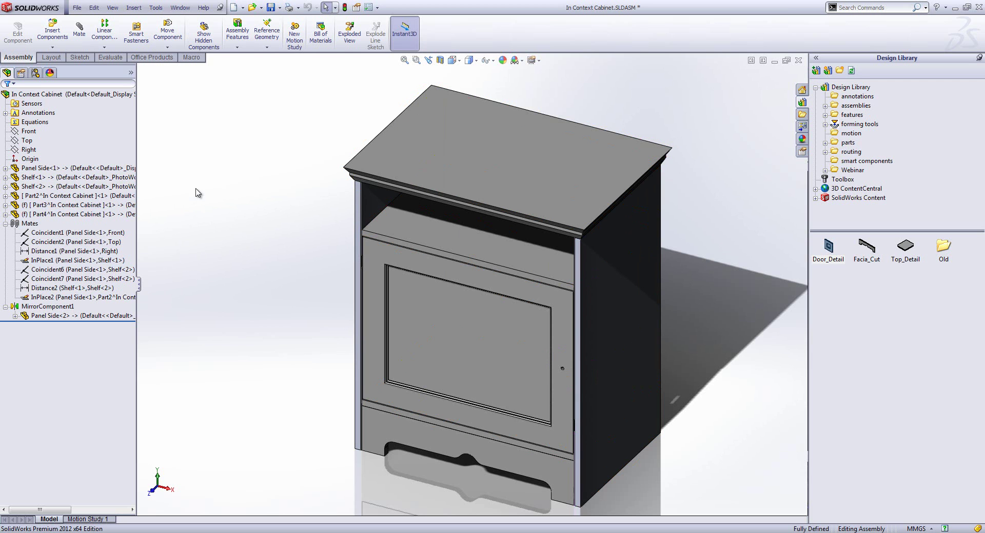
left_click(50, 208)
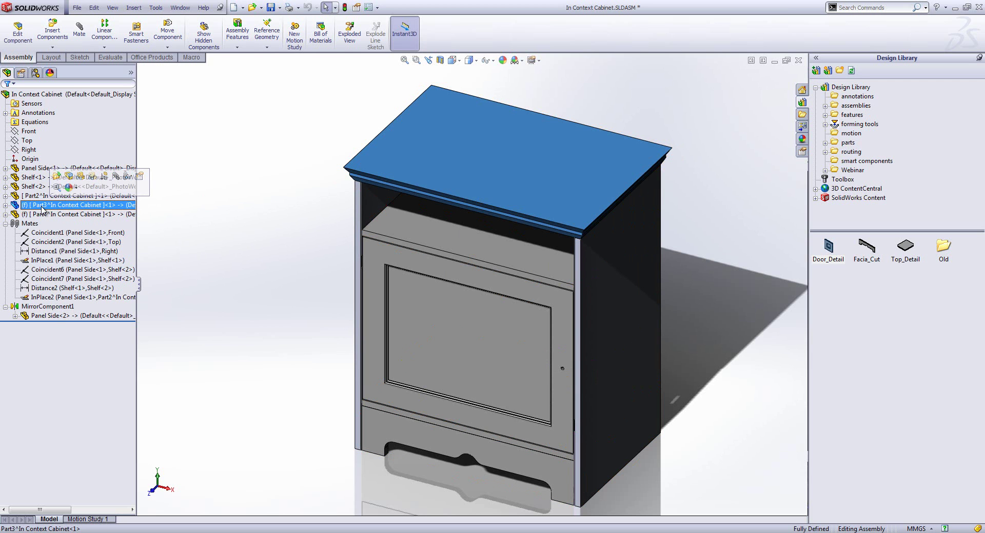
right_click(44, 210)
left_click(66, 315)
left_click(233, 274)
key("z")
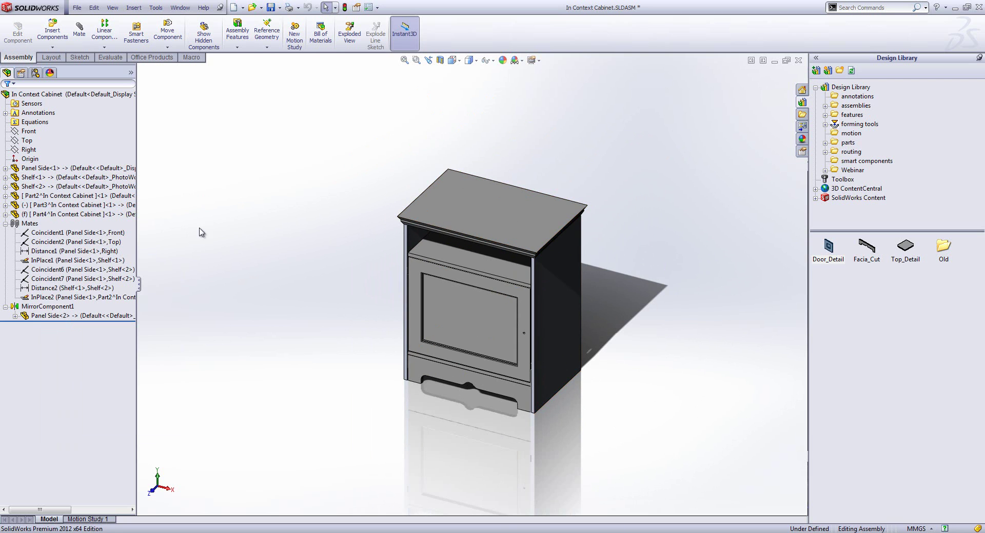
Step: Drag the floating top off to the right of the cabinet, then undo the move
left_click(5, 205)
left_click(41, 289)
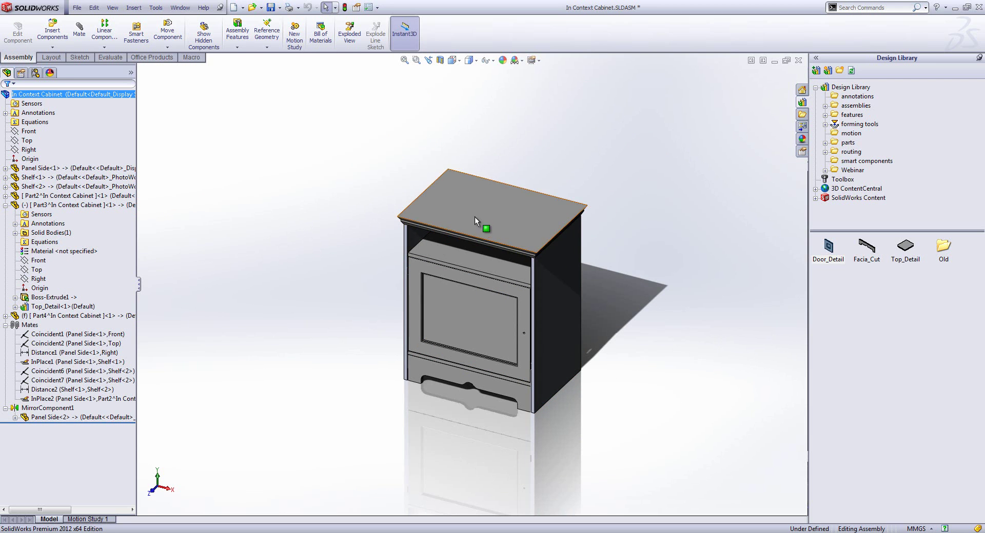
left_click_drag(475, 216, 706, 231)
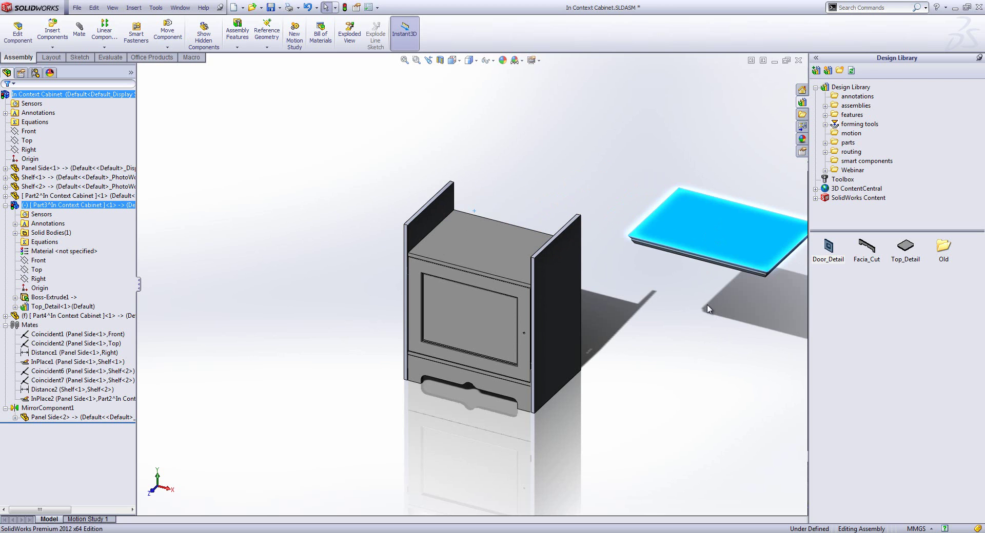
key("ctrl+z")
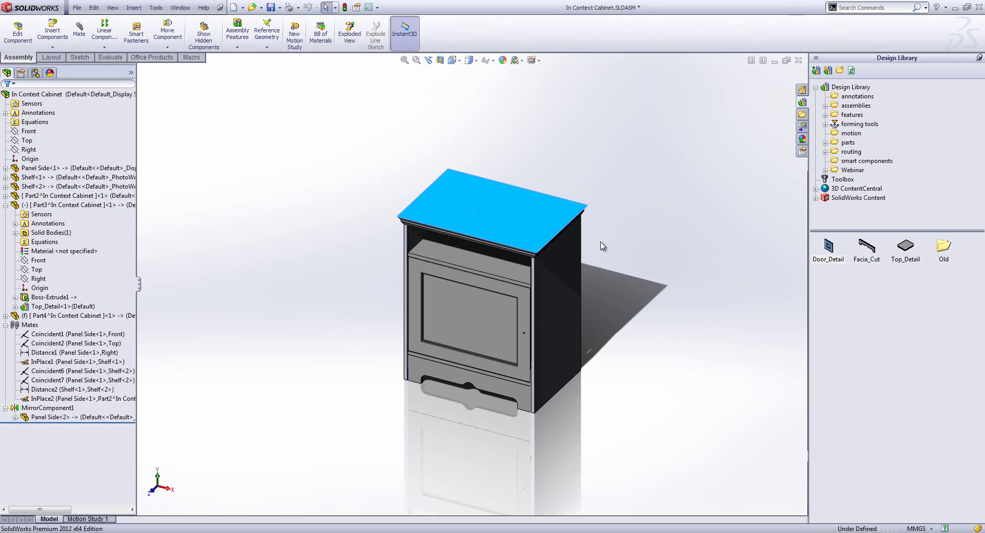
left_click(41, 290)
left_click(26, 206)
left_click(698, 221)
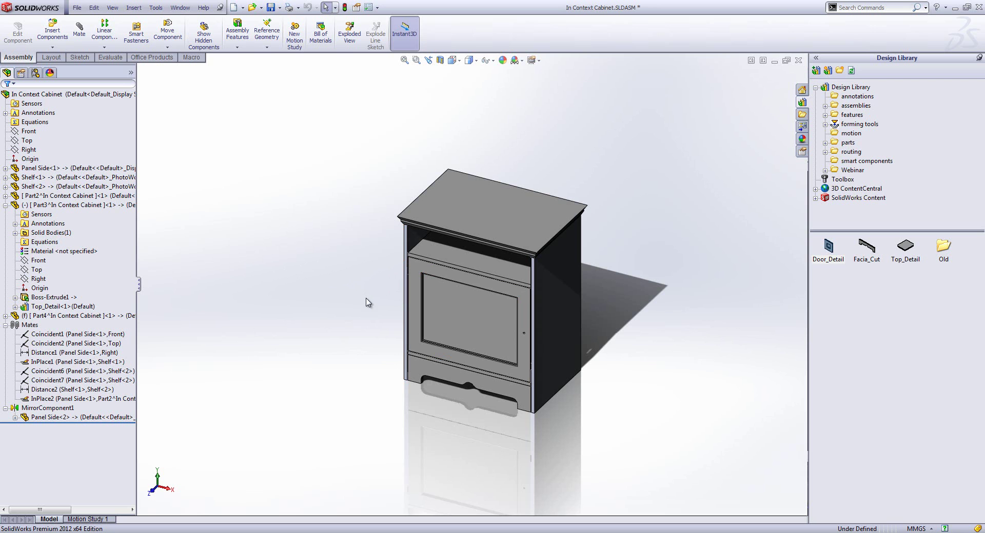
Step: Switch to Driving Sketch.SLDASM, show Sketch1, and space its 540 and 550 dimensions clear of the cabinet
key("ctrl+Tab")
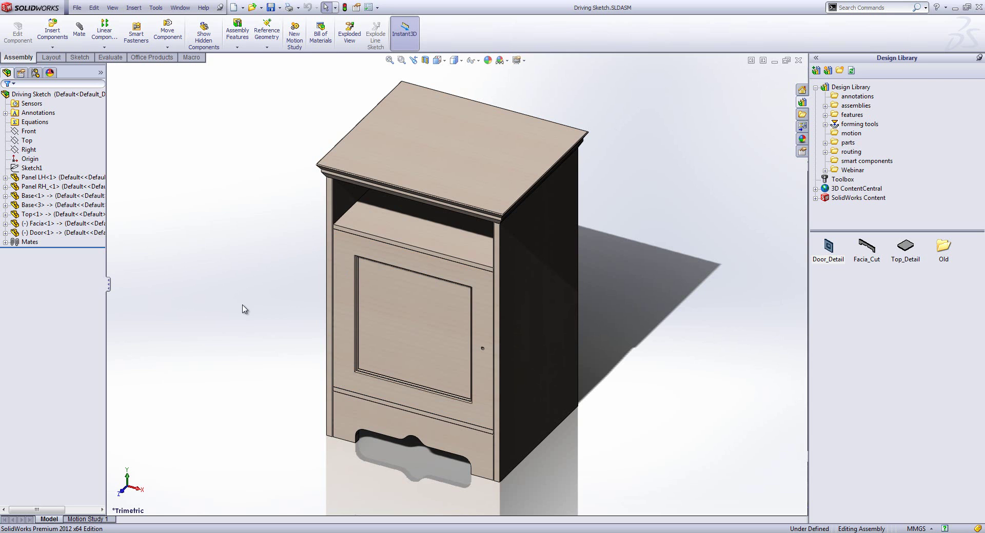
left_click(32, 169)
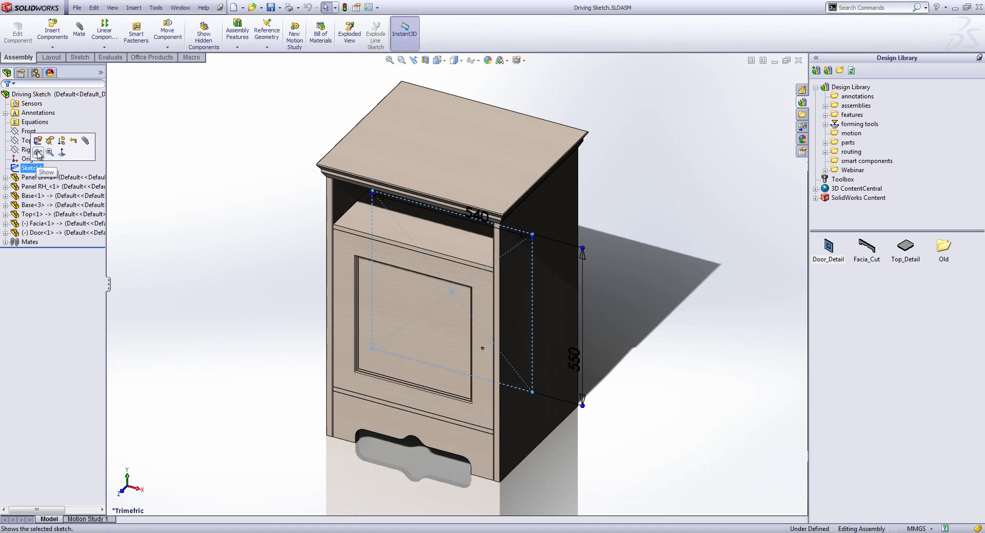
left_click(38, 153)
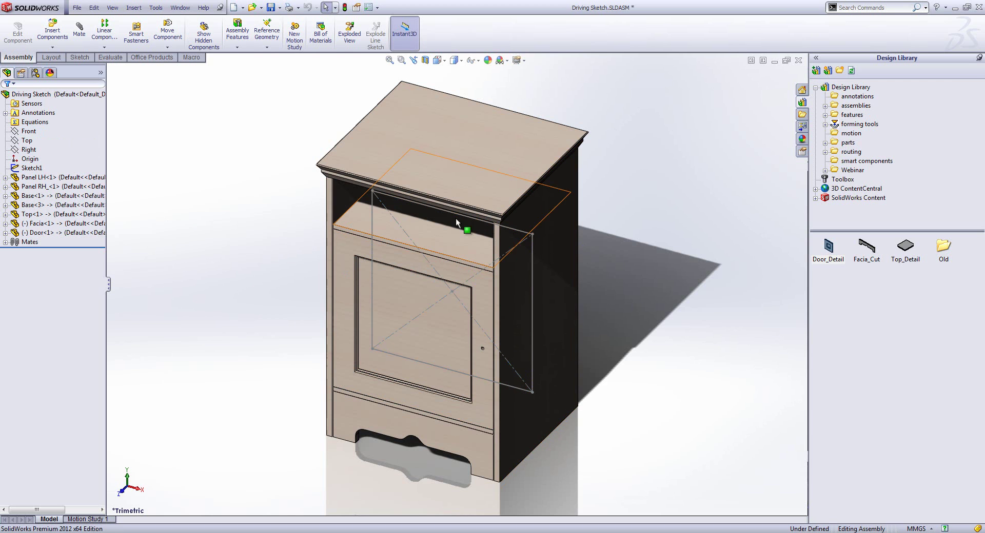
left_click(32, 168)
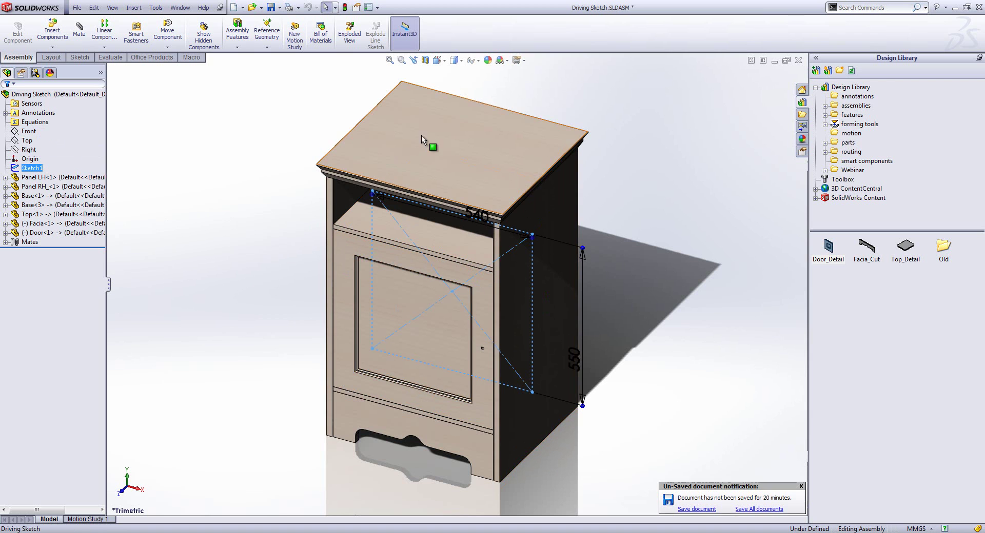
left_click_drag(488, 218, 477, 144)
left_click_drag(574, 365, 626, 364)
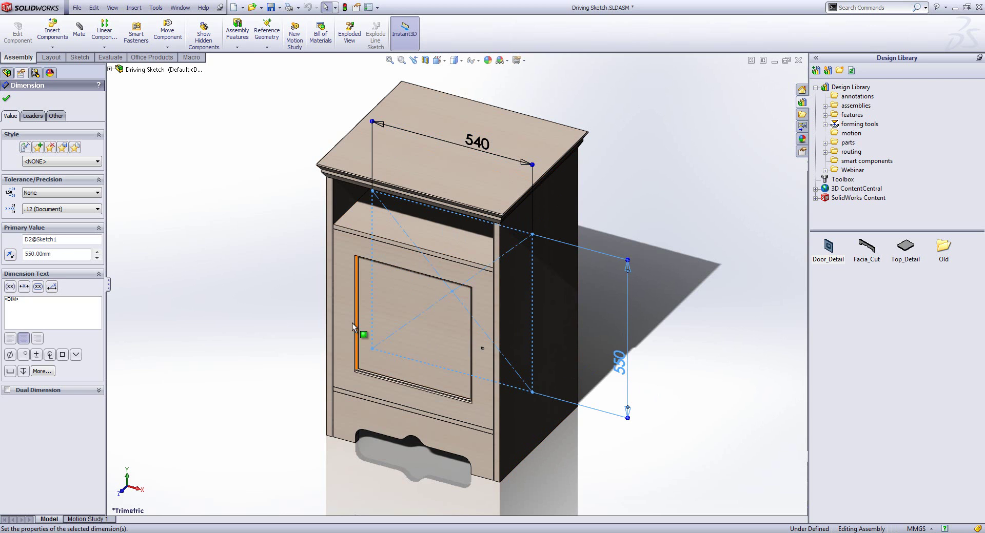
Step: Change the driving sketch's 540 width to 650 and its 550 height to 450
double_click(478, 149)
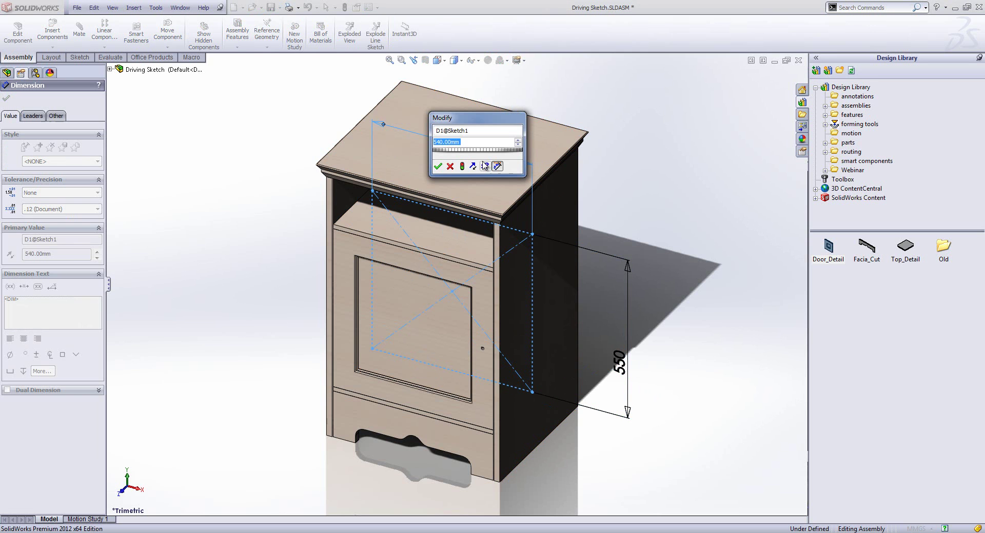
type("650")
key("Return")
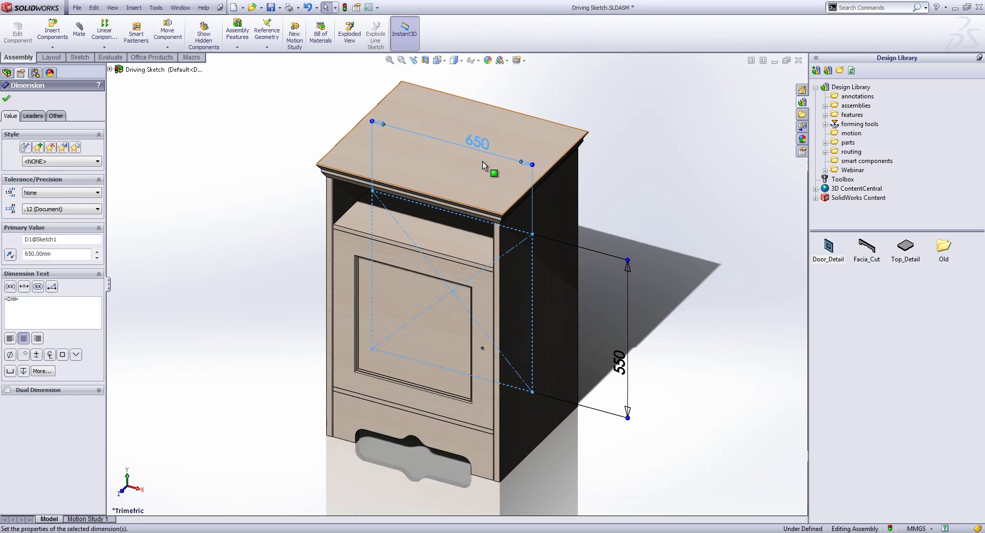
key("Escape")
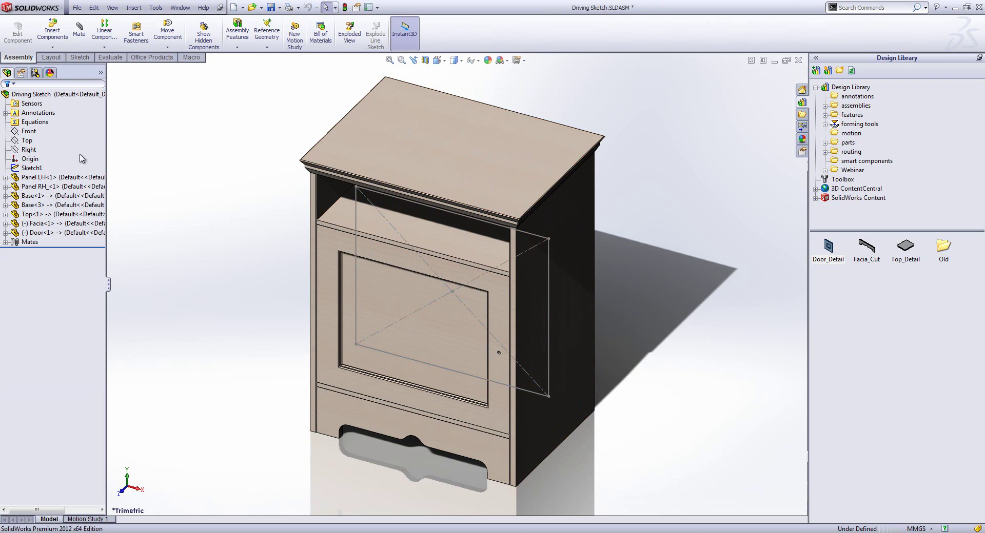
double_click(32, 168)
double_click(641, 362)
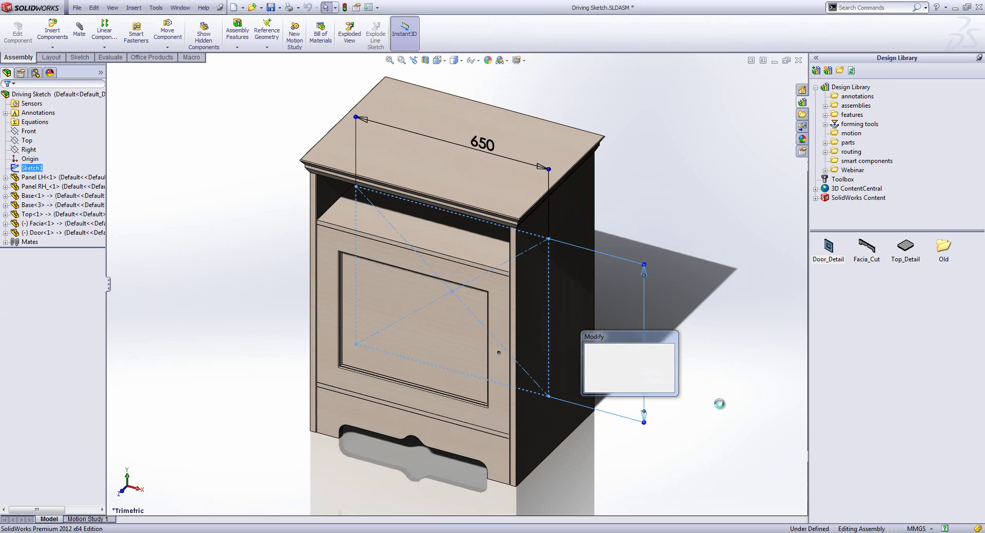
type("450")
key("Return")
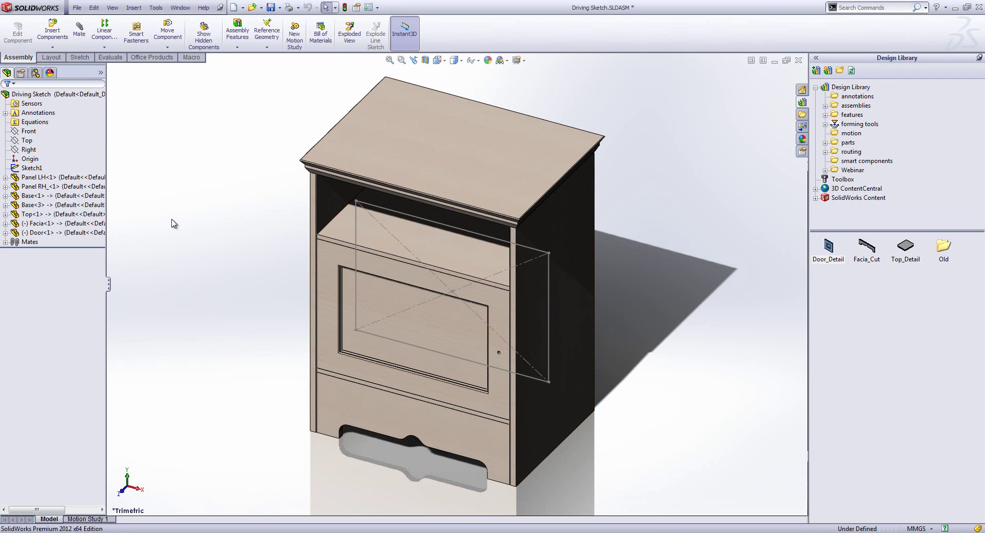
Step: Switch to the PowerPoint slide show and advance to the thank-you slide
key("super+Tab")
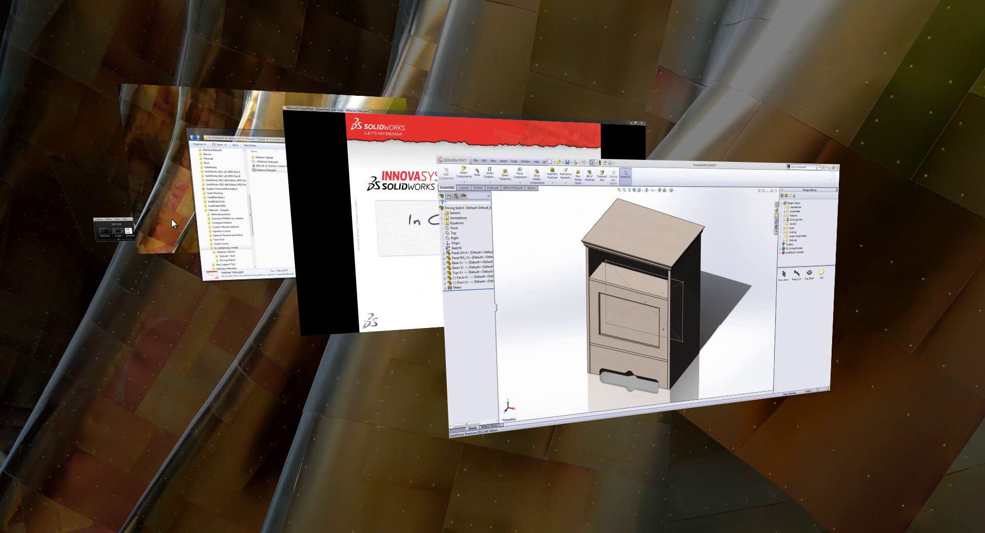
key("Return")
key("Right")
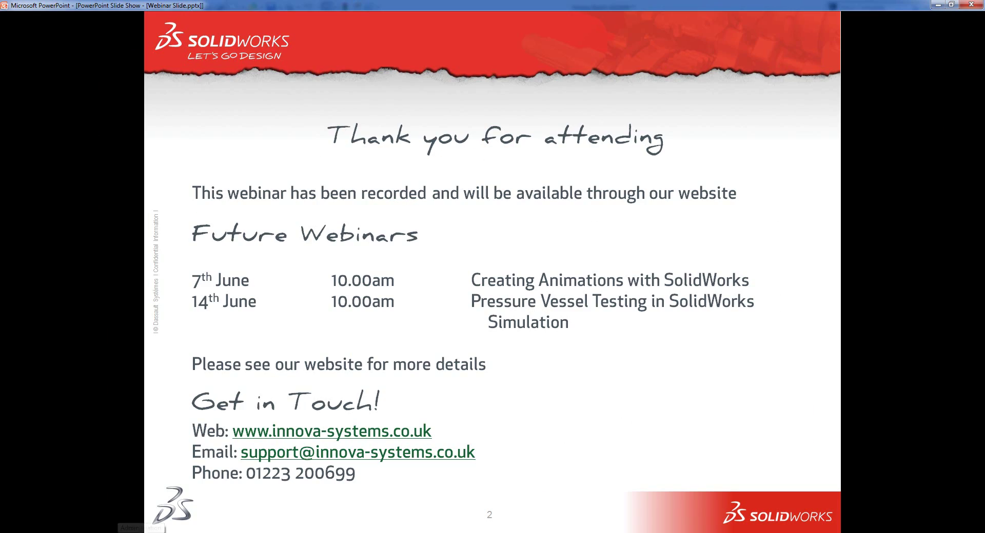